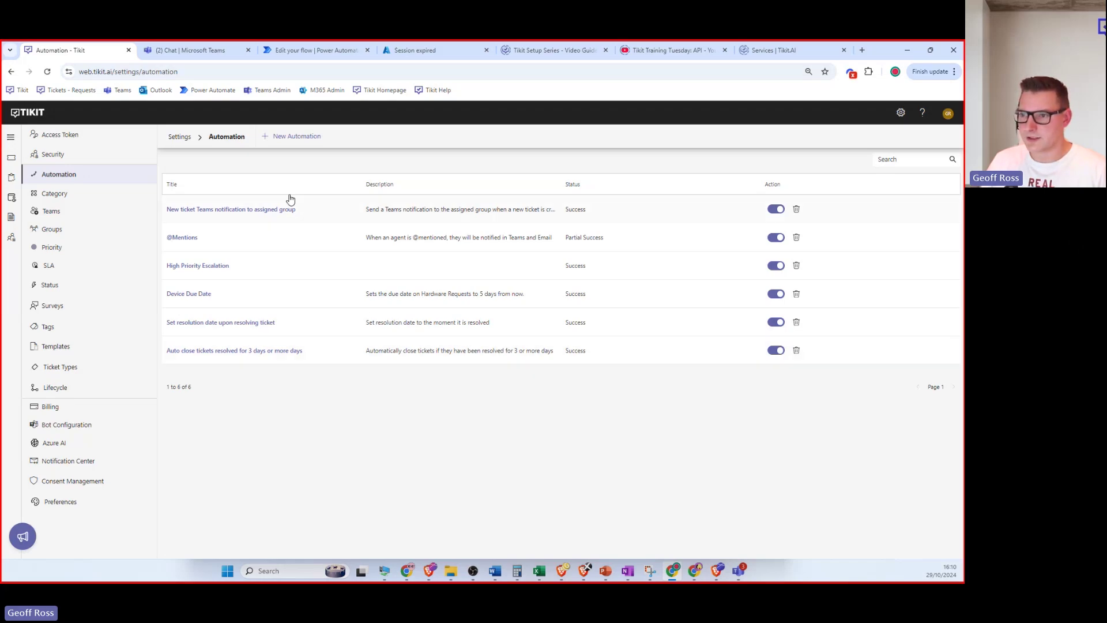
# Start a new automation and enter a trial title 'Test'.
pyautogui.click(288, 138)
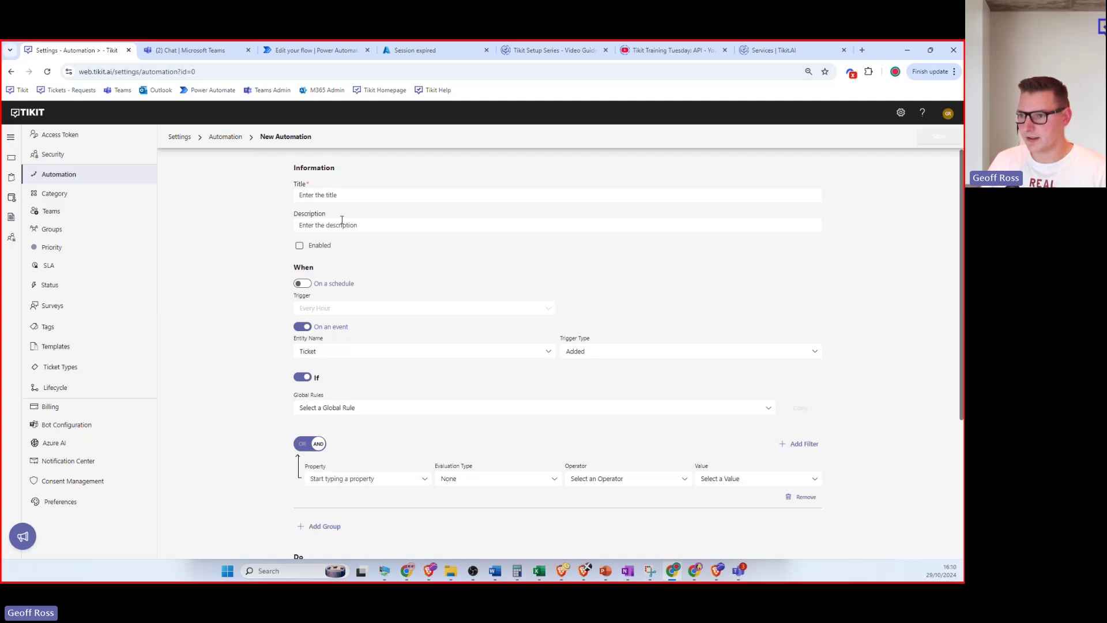
pyautogui.click(343, 194)
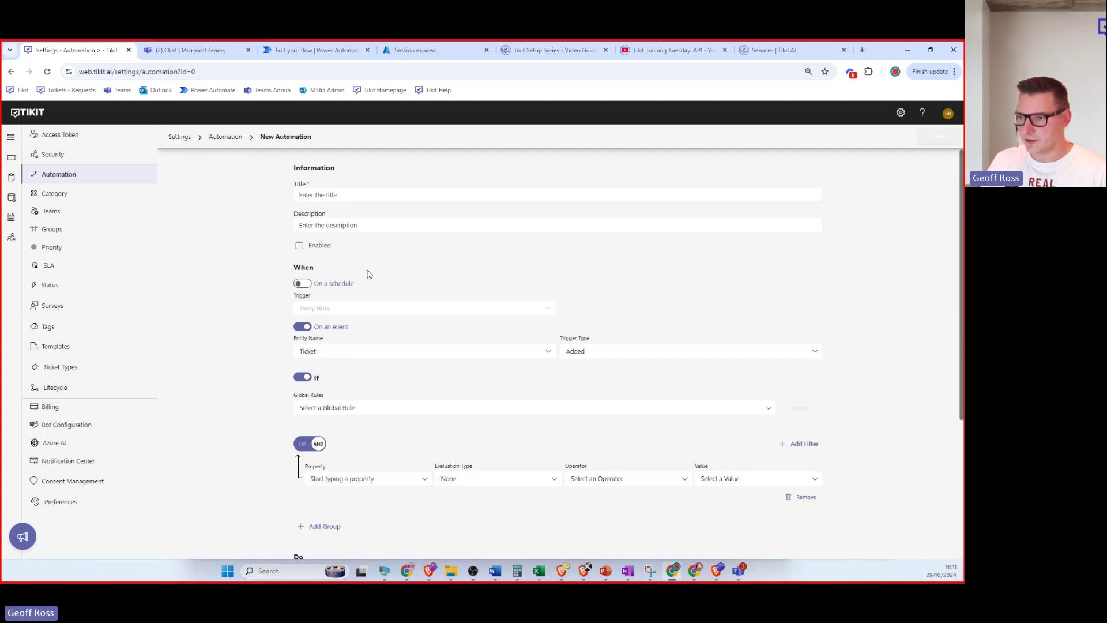
pyautogui.write('Test')
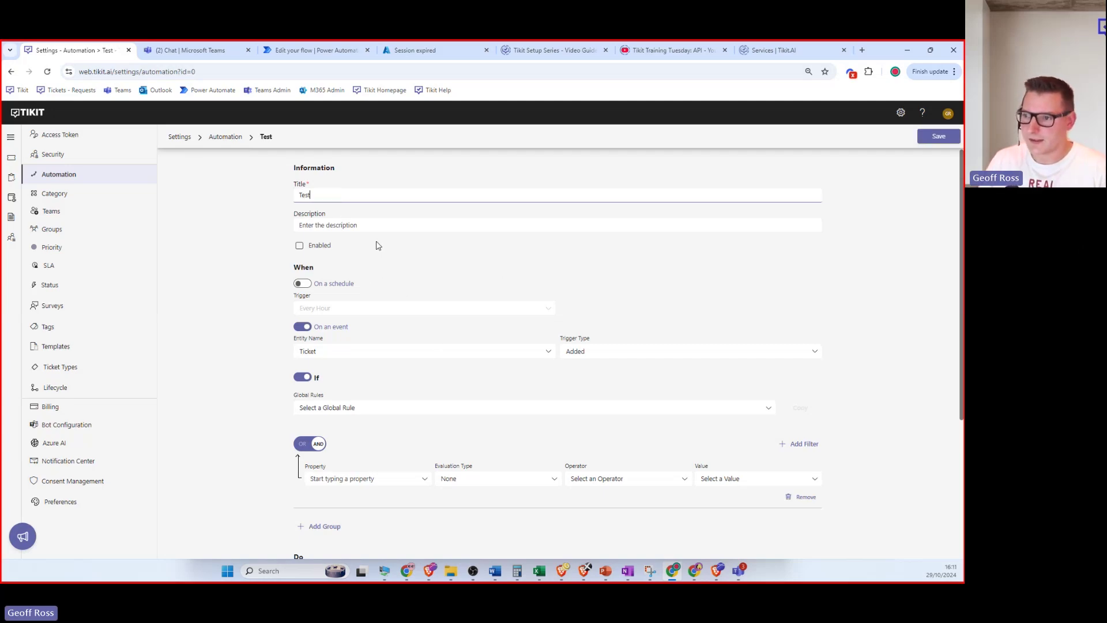
# Switch the When trigger to schedule and back to event, then reload to discard the draft.
pyautogui.moveTo(283, 270); pyautogui.dragTo(324, 274)
pyautogui.scroll(-1, 324, 274)
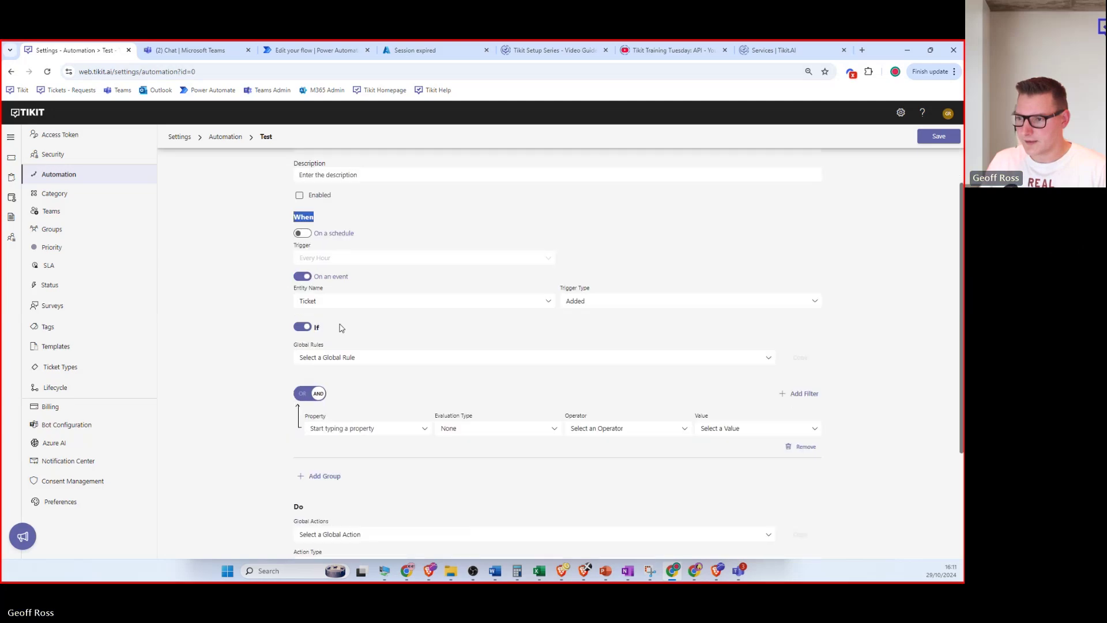
pyautogui.scroll(-3, 346, 331)
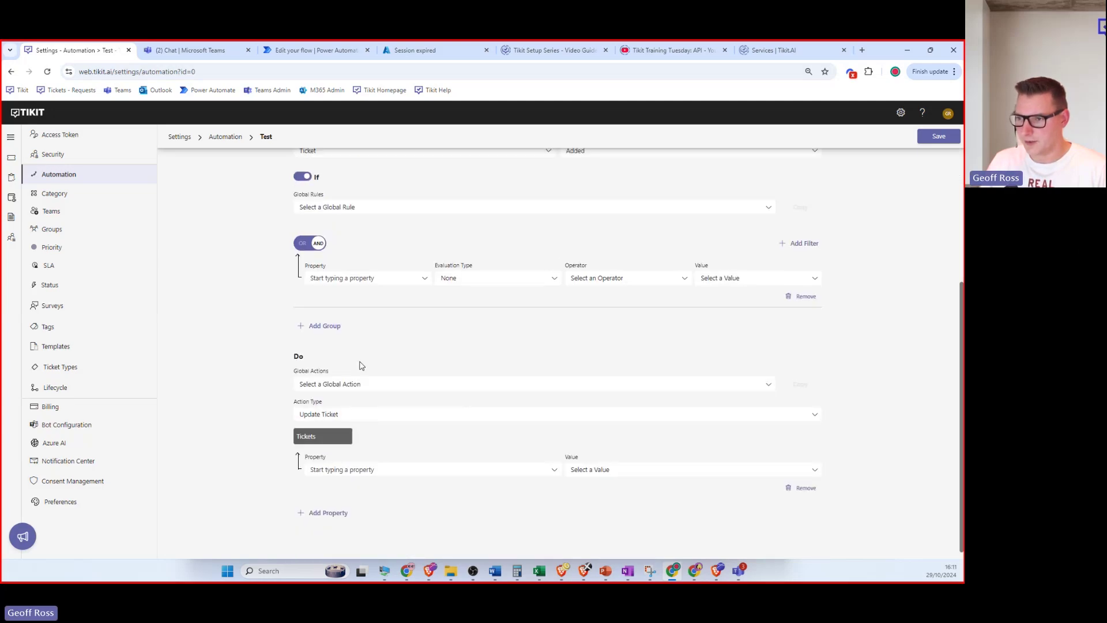
pyautogui.scroll(4, 358, 369)
pyautogui.click(348, 267)
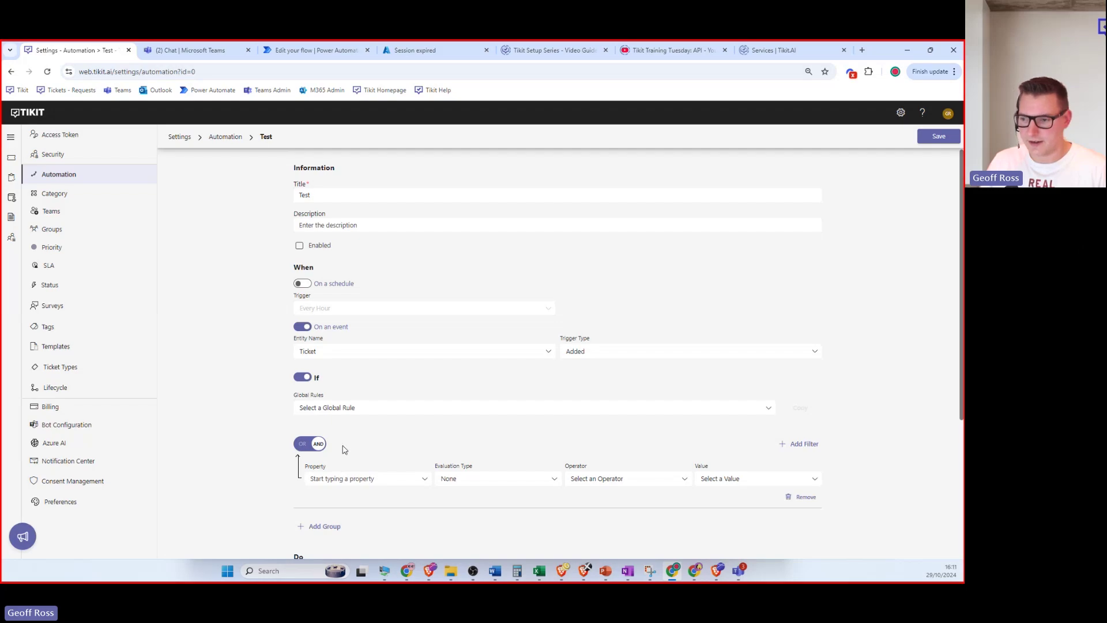
pyautogui.scroll(-4, 337, 468)
pyautogui.scroll(4, 430, 458)
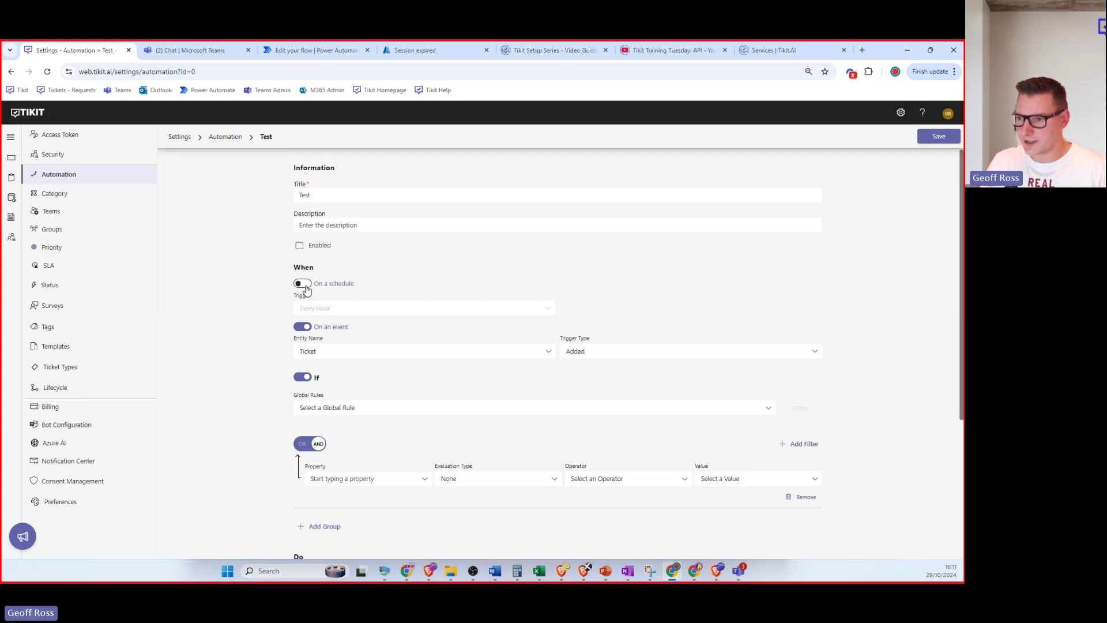
pyautogui.click(303, 284)
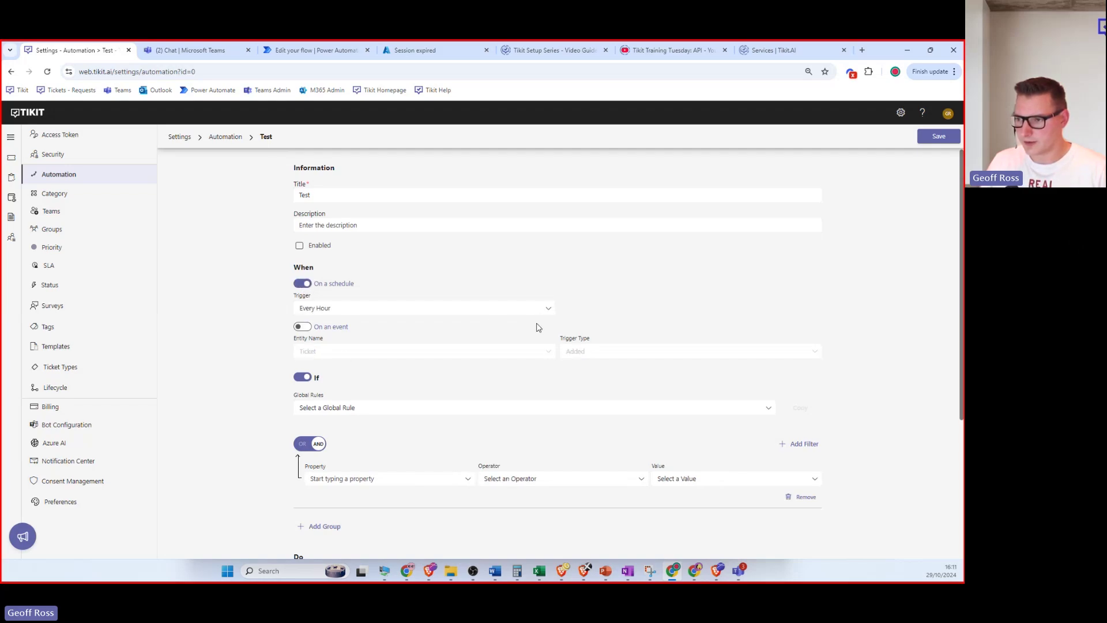
pyautogui.click(302, 327)
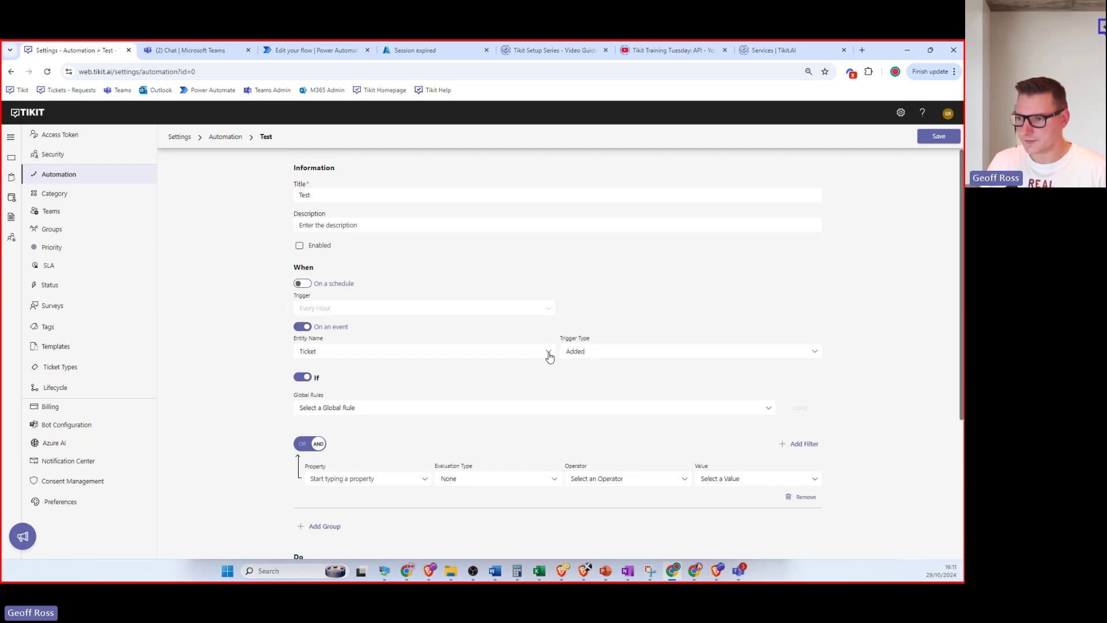
pyautogui.click(48, 72)
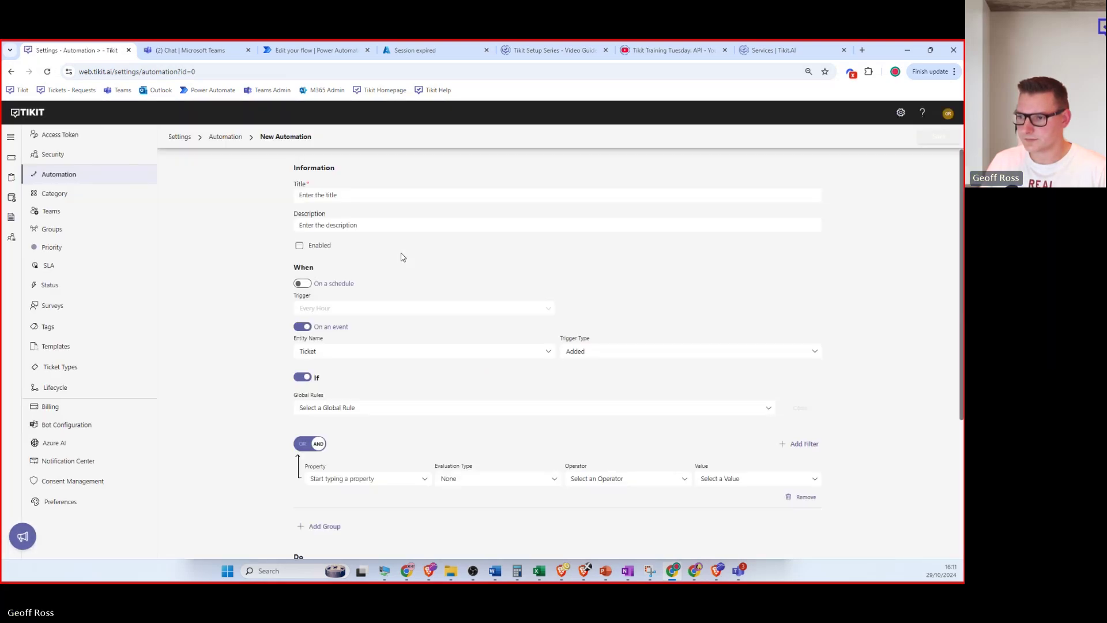
# Keep Ticket as the entity and change the trigger type from Added to Modified.
pyautogui.click(548, 353)
pyautogui.click(548, 353)
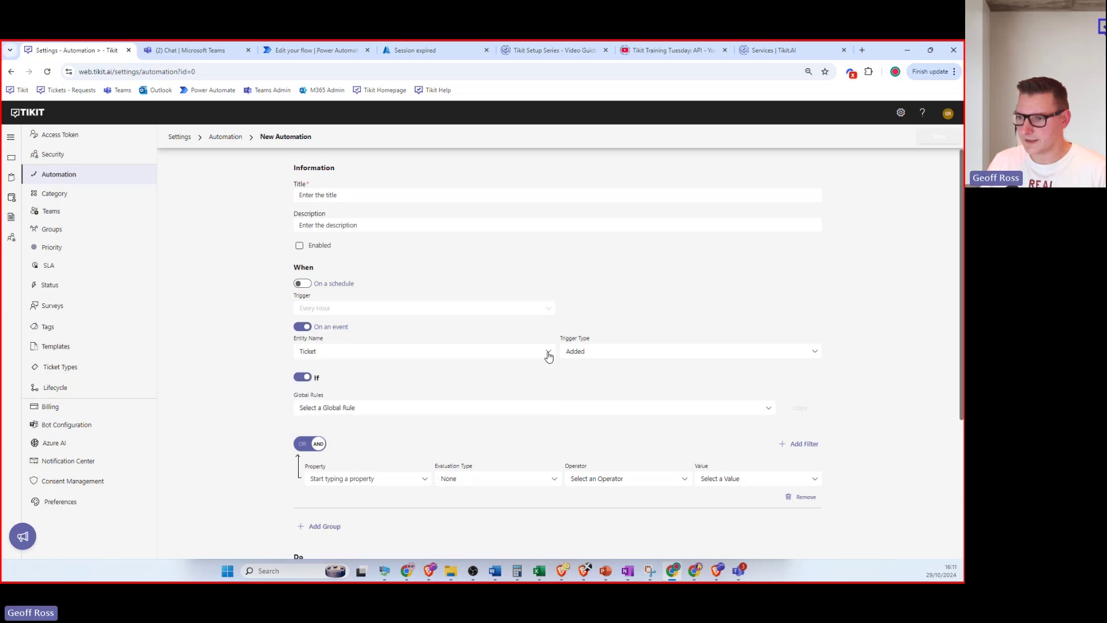
pyautogui.click(422, 355)
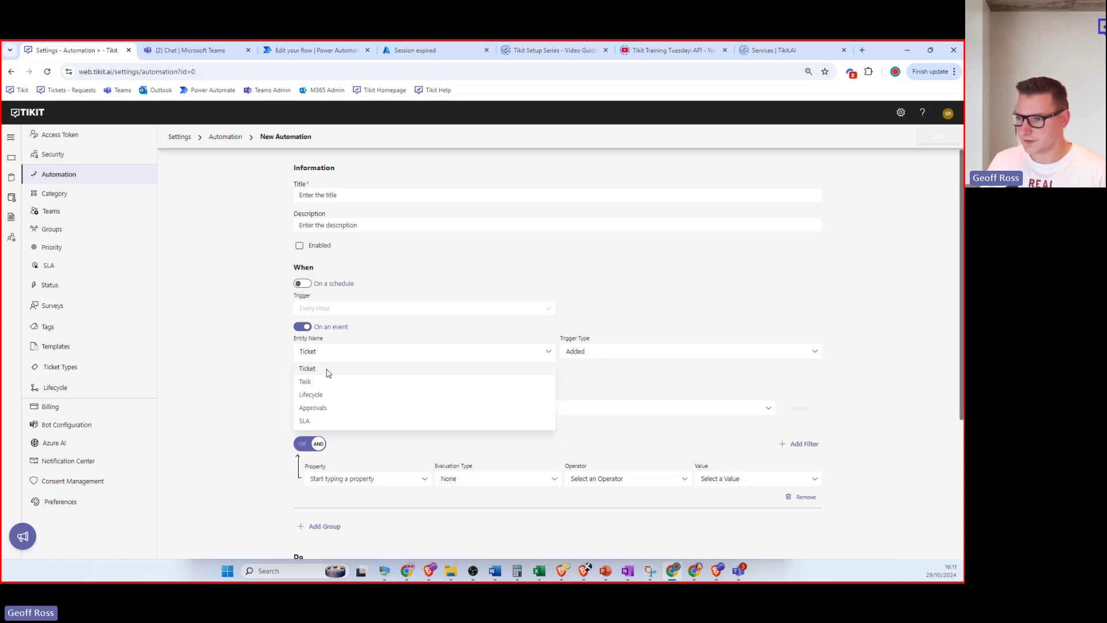
pyautogui.click(385, 373)
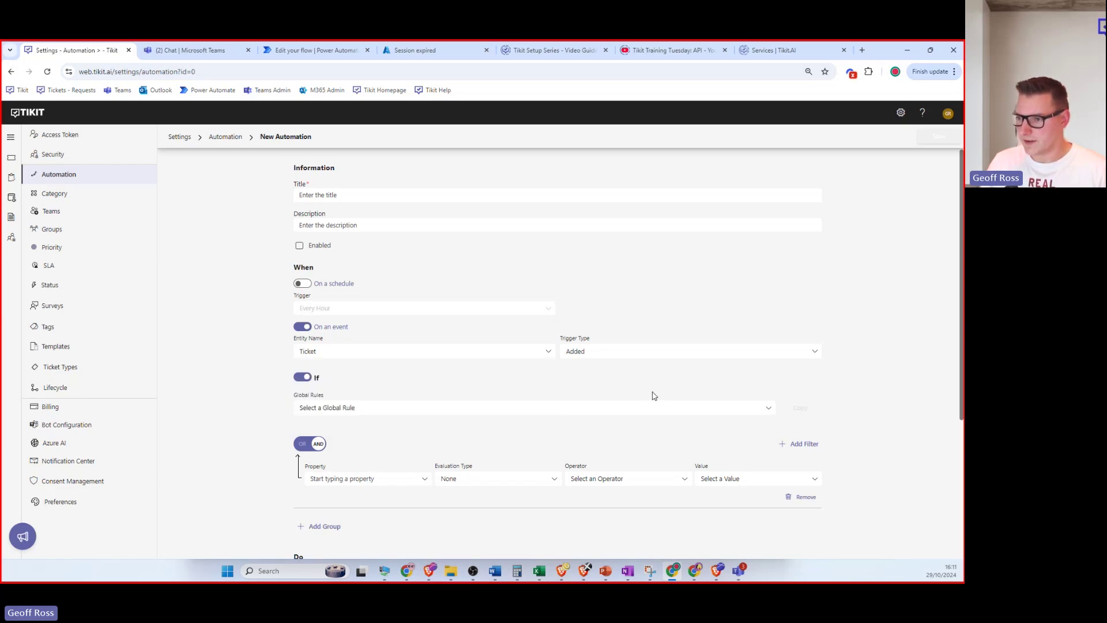
pyautogui.click(802, 355)
pyautogui.click(603, 387)
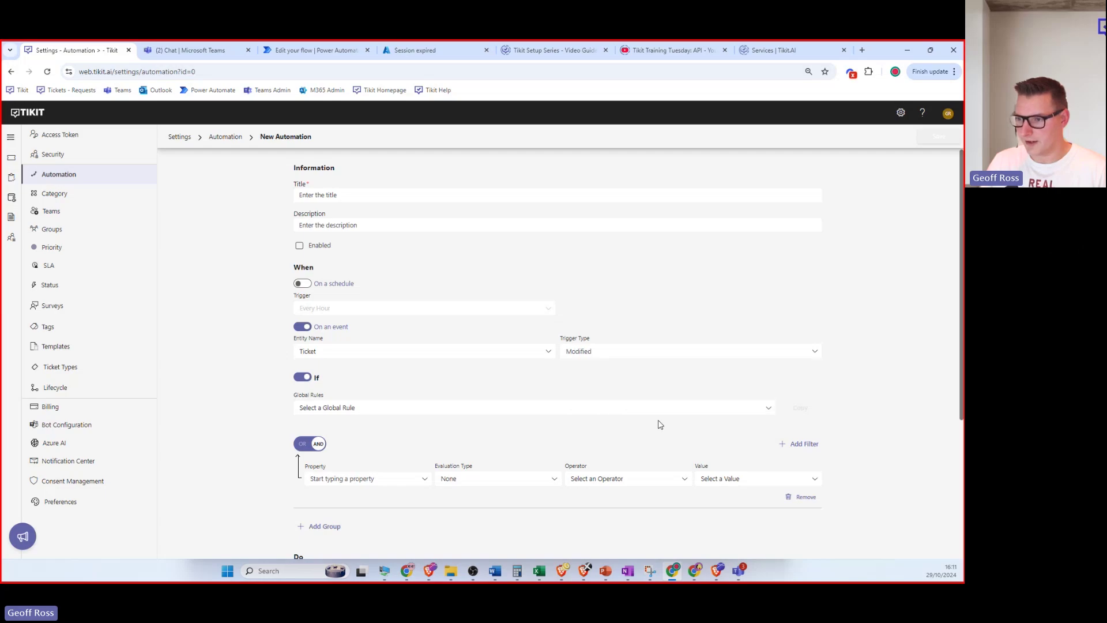
pyautogui.scroll(-1, 842, 379)
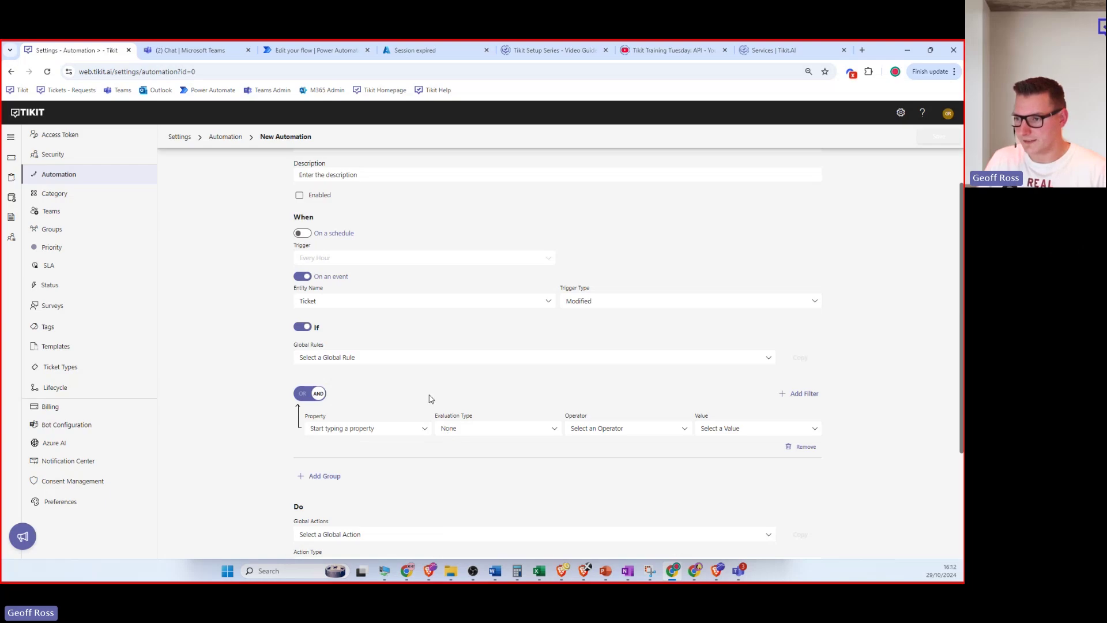
pyautogui.scroll(-1, 427, 398)
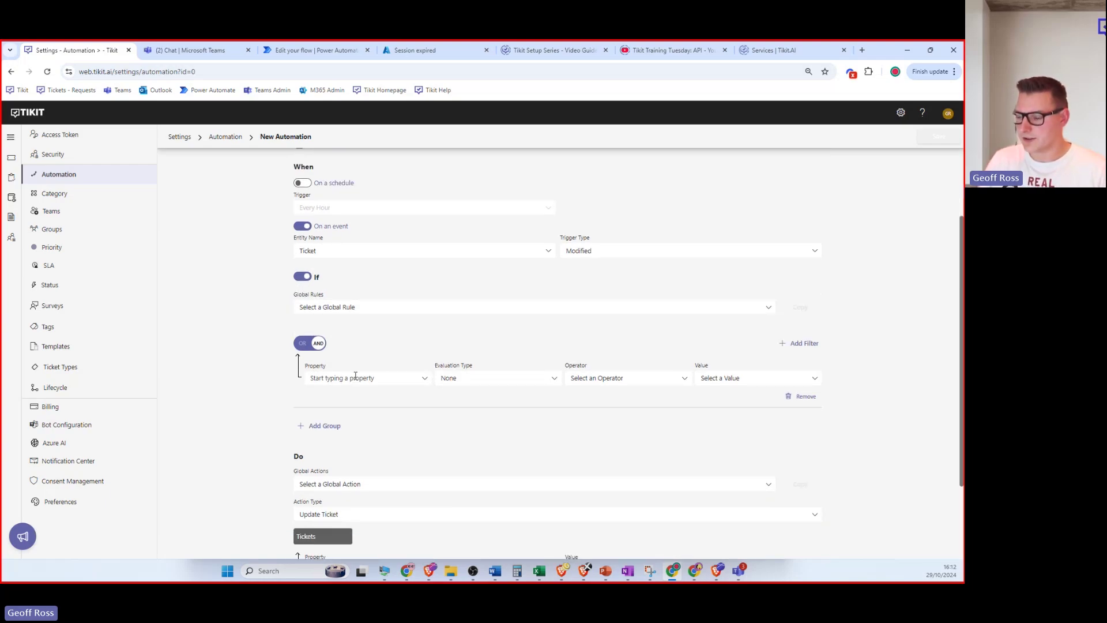
# Set the first filter's property to Category after briefly trying Status.
pyautogui.click(425, 380)
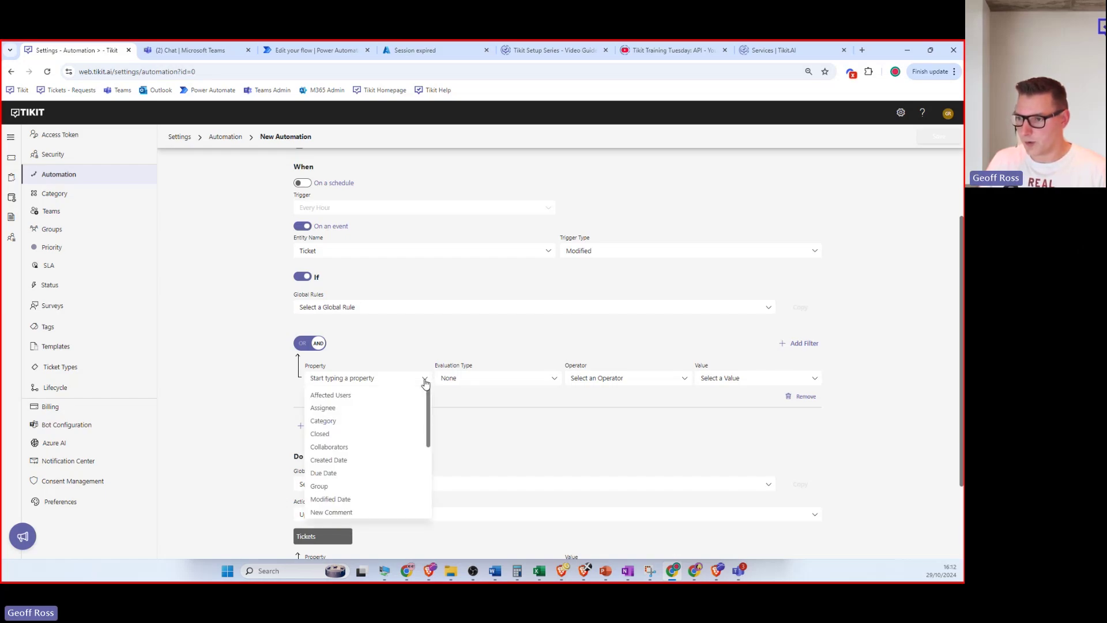
pyautogui.click(371, 420)
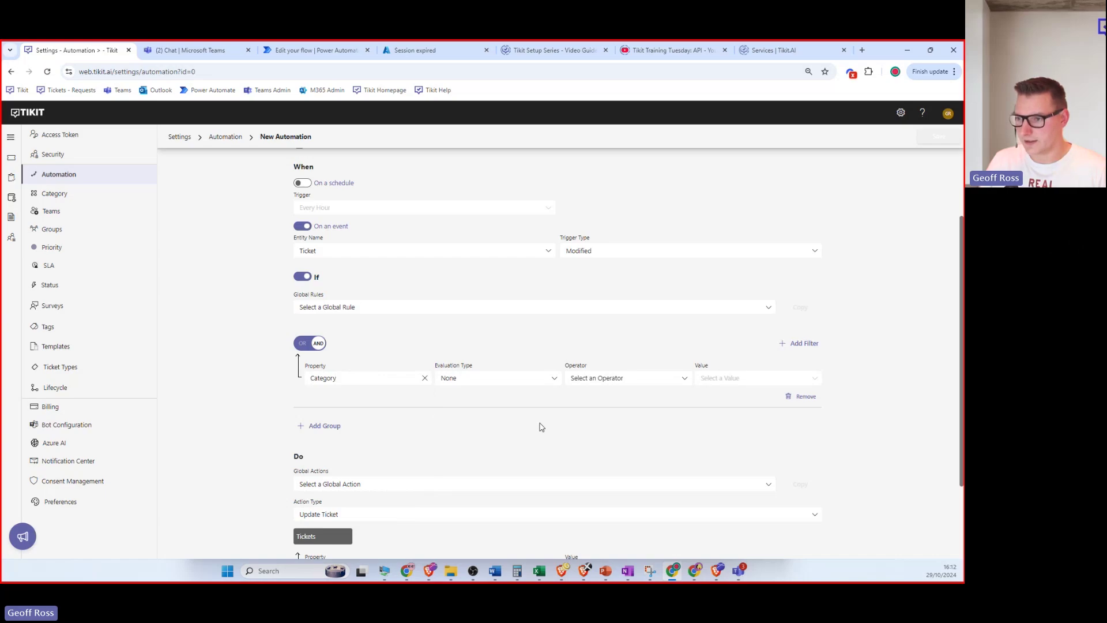
pyautogui.click(425, 380)
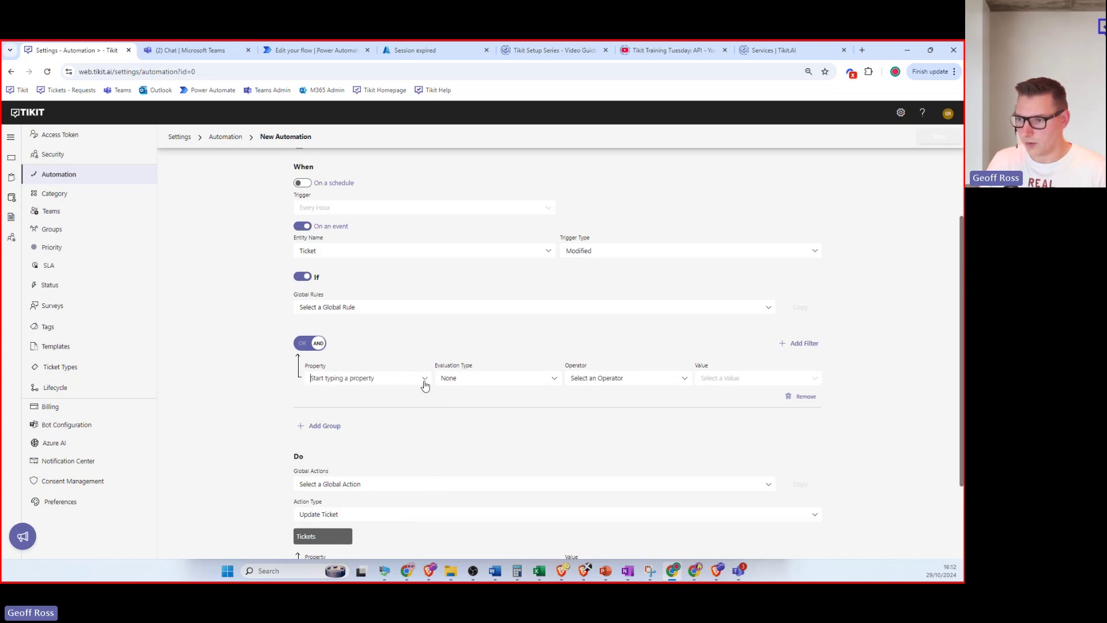
pyautogui.click(424, 381)
pyautogui.scroll(-2, 355, 445)
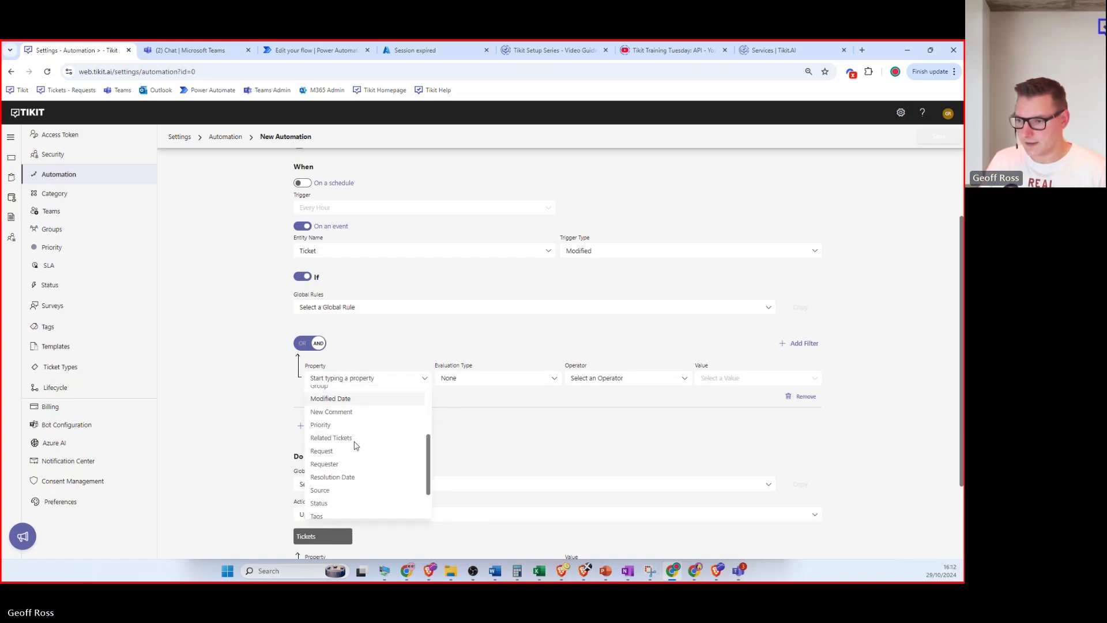
pyautogui.click(340, 504)
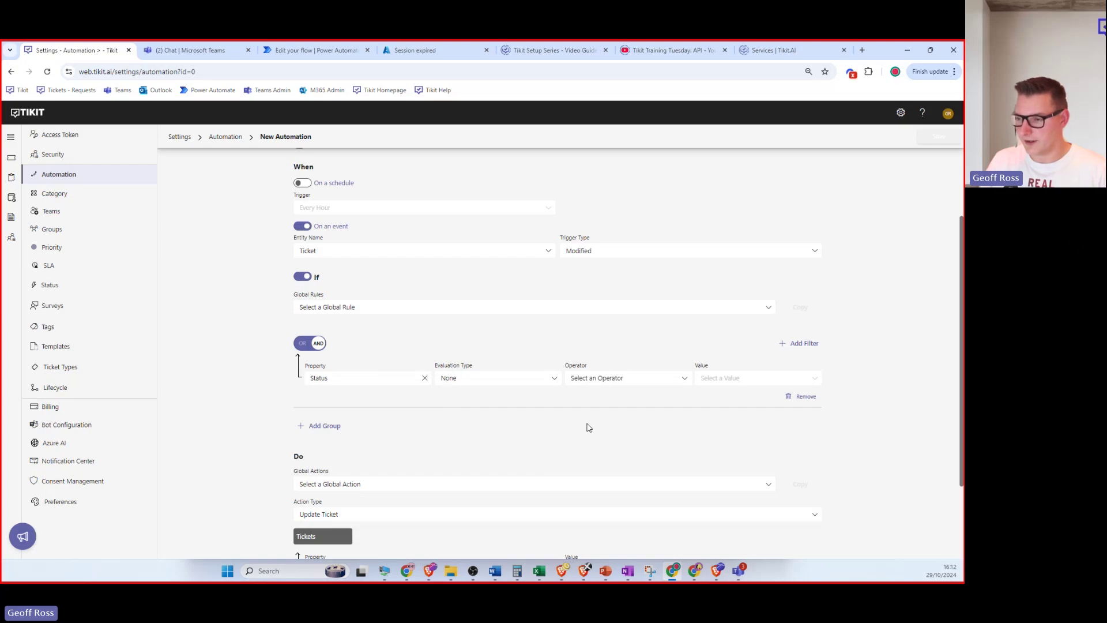
pyautogui.click(425, 379)
pyautogui.click(426, 378)
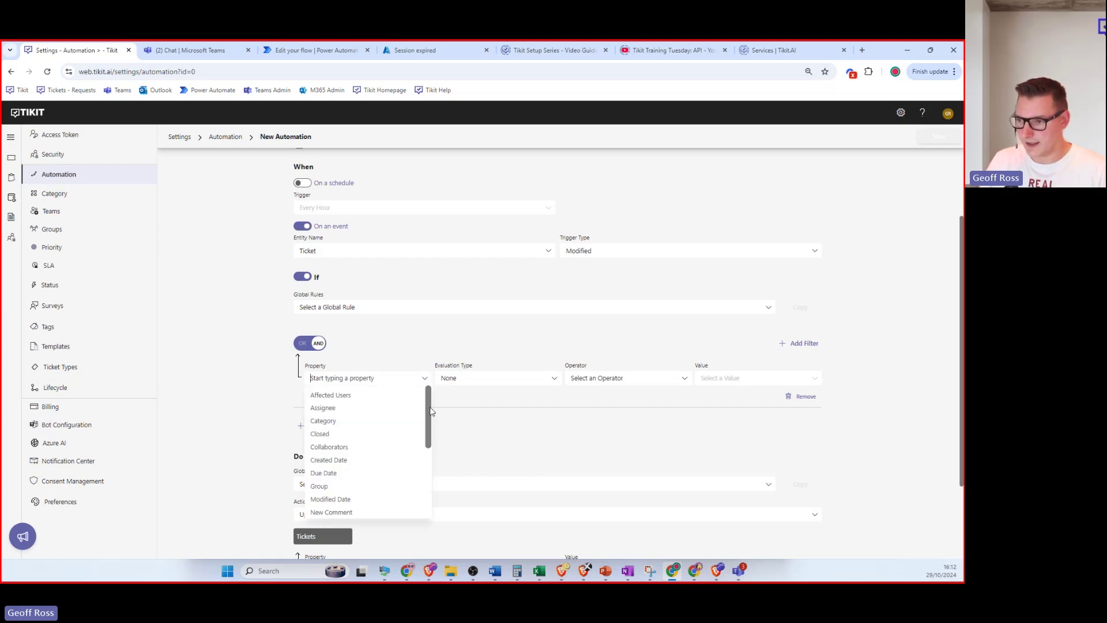
pyautogui.moveTo(430, 407)
pyautogui.mouseDown()
pyautogui.moveTo(417, 499)
pyautogui.moveTo(431, 394)
pyautogui.mouseUp()
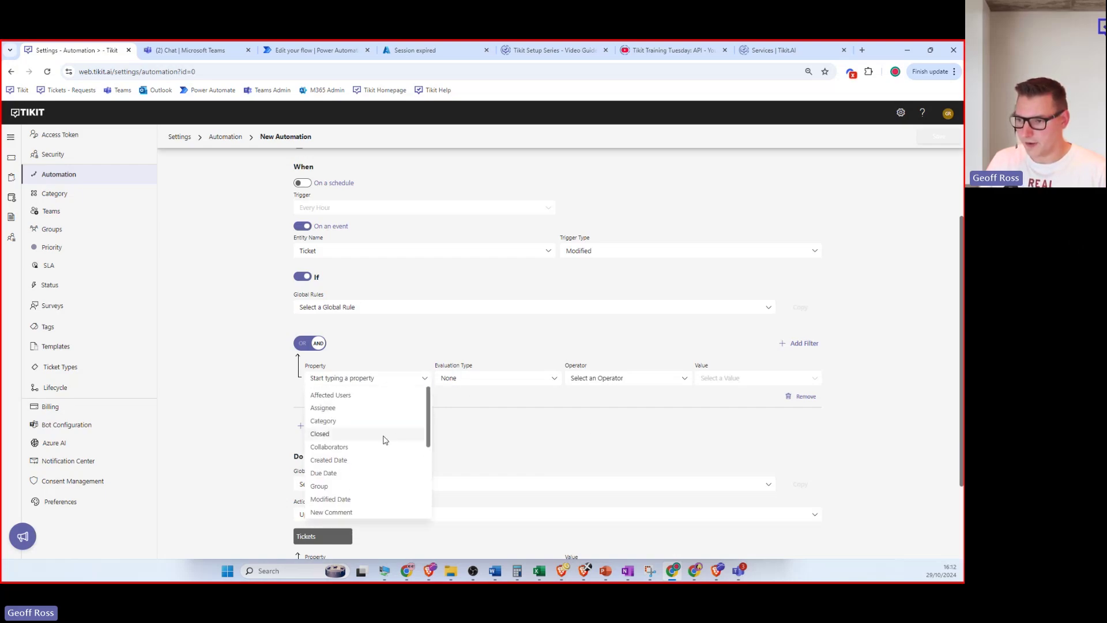
pyautogui.click(351, 425)
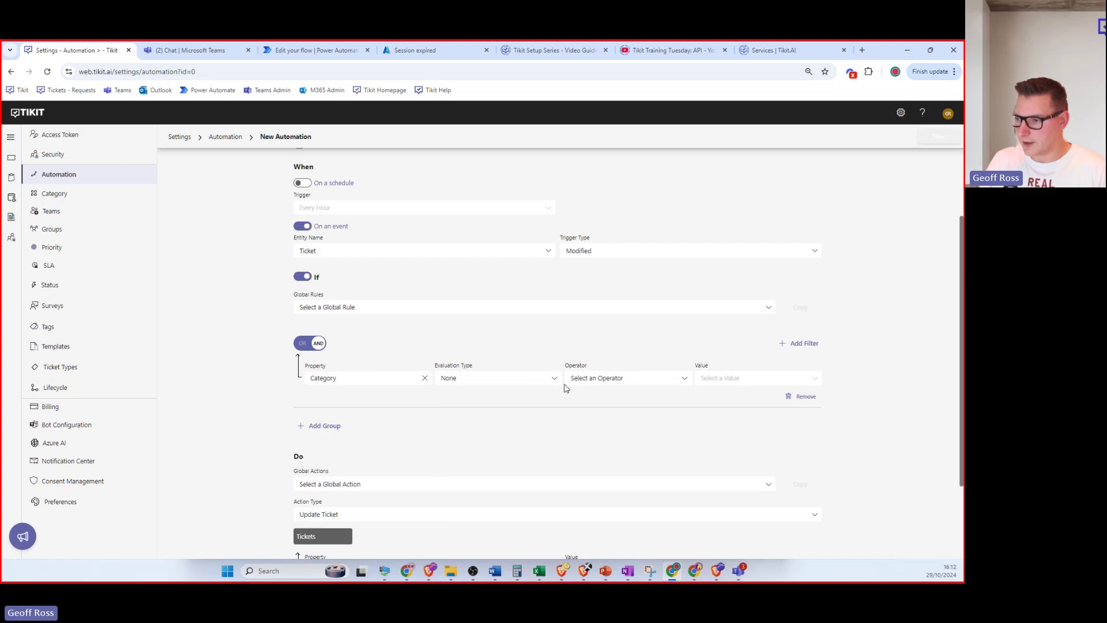
# Evaluate Category as Changed From->To and add a second filter row.
pyautogui.click(554, 380)
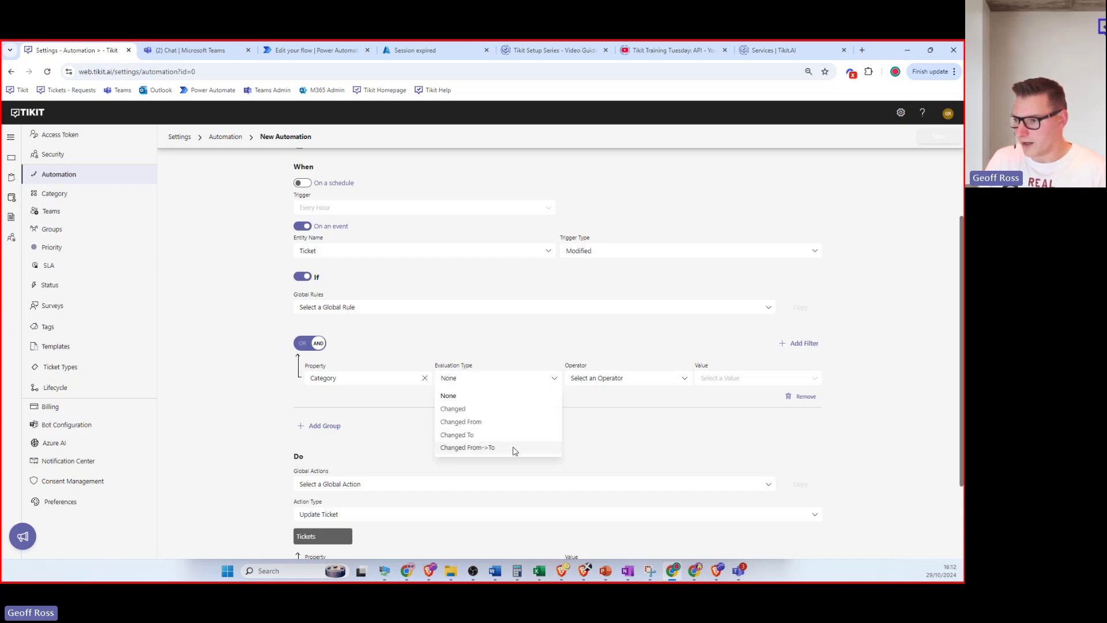
pyautogui.click(513, 448)
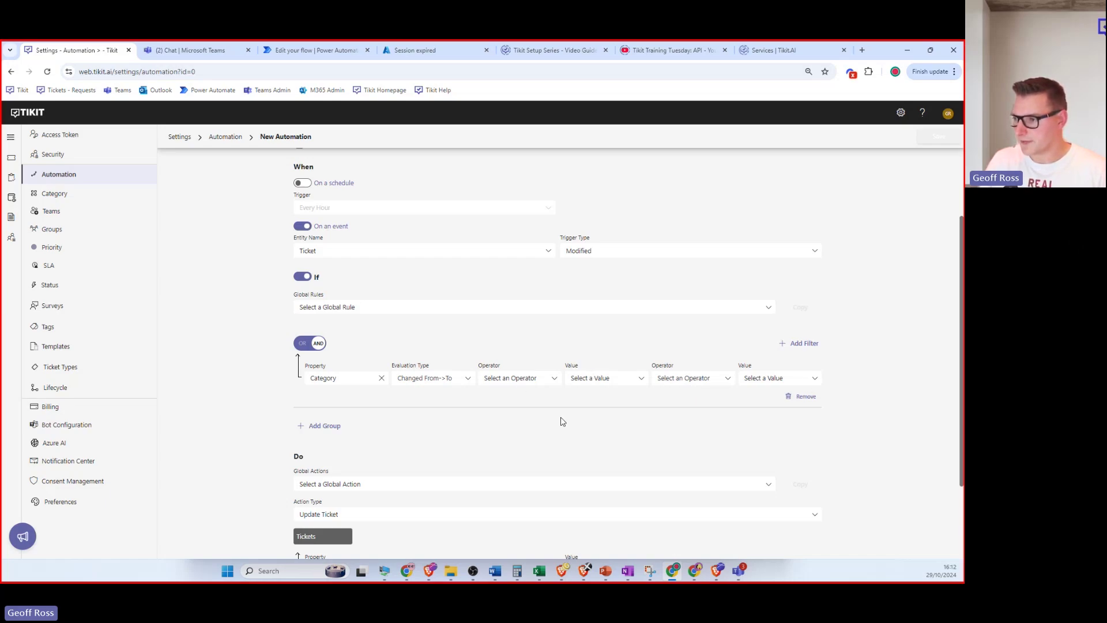
pyautogui.click(809, 345)
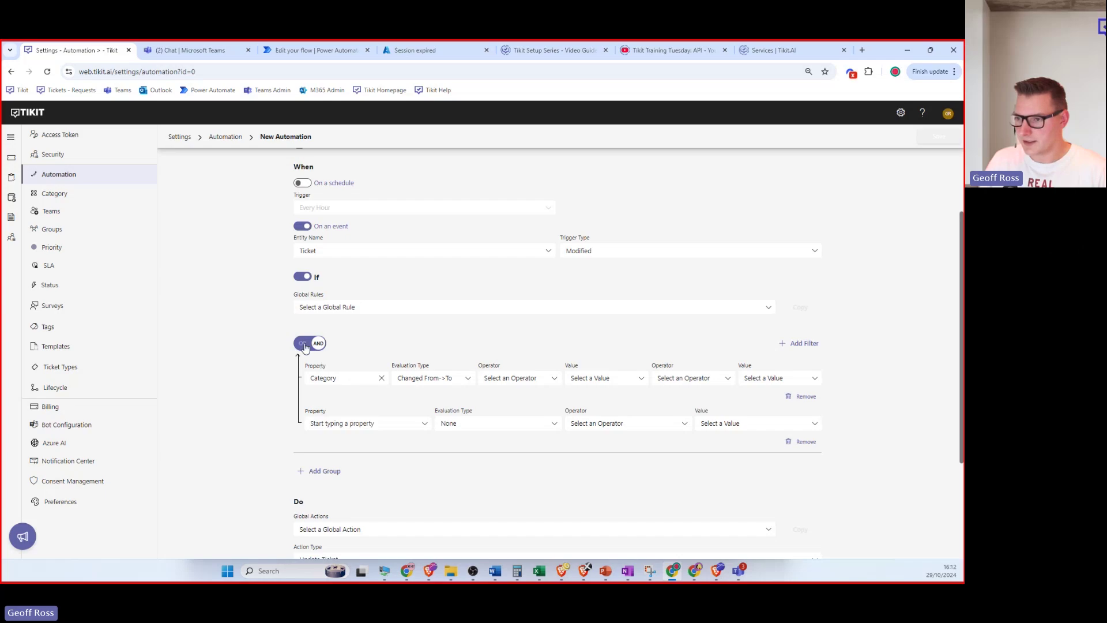
# Keep the group on AND, add a second condition group, and set the action to Update Ticket.
pyautogui.click(304, 344)
pyautogui.click(308, 345)
pyautogui.click(330, 479)
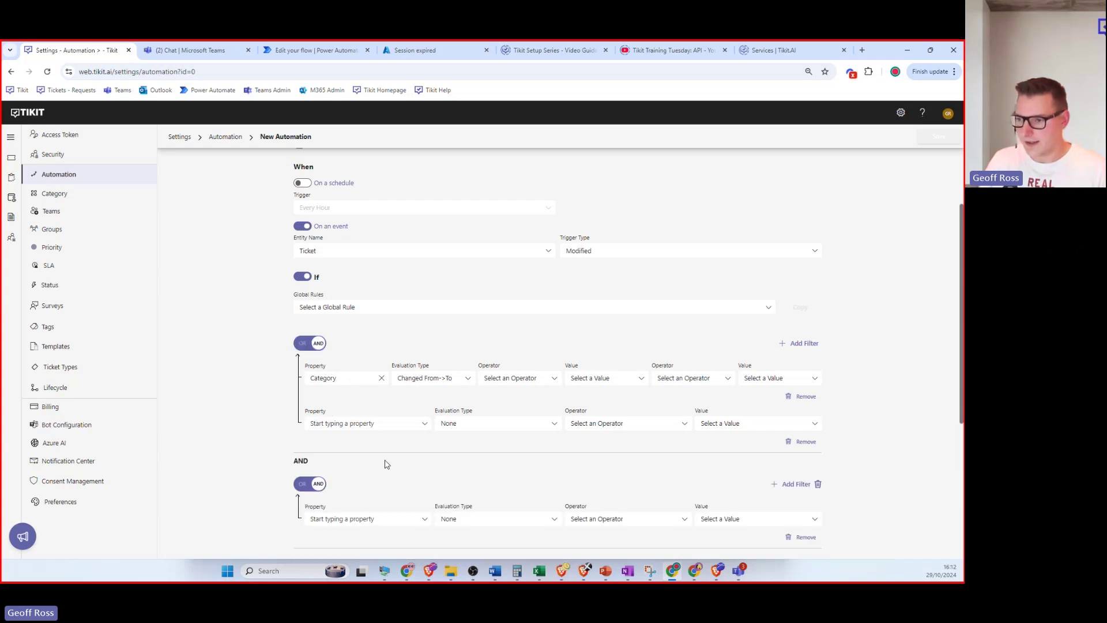
pyautogui.scroll(-2, 369, 449)
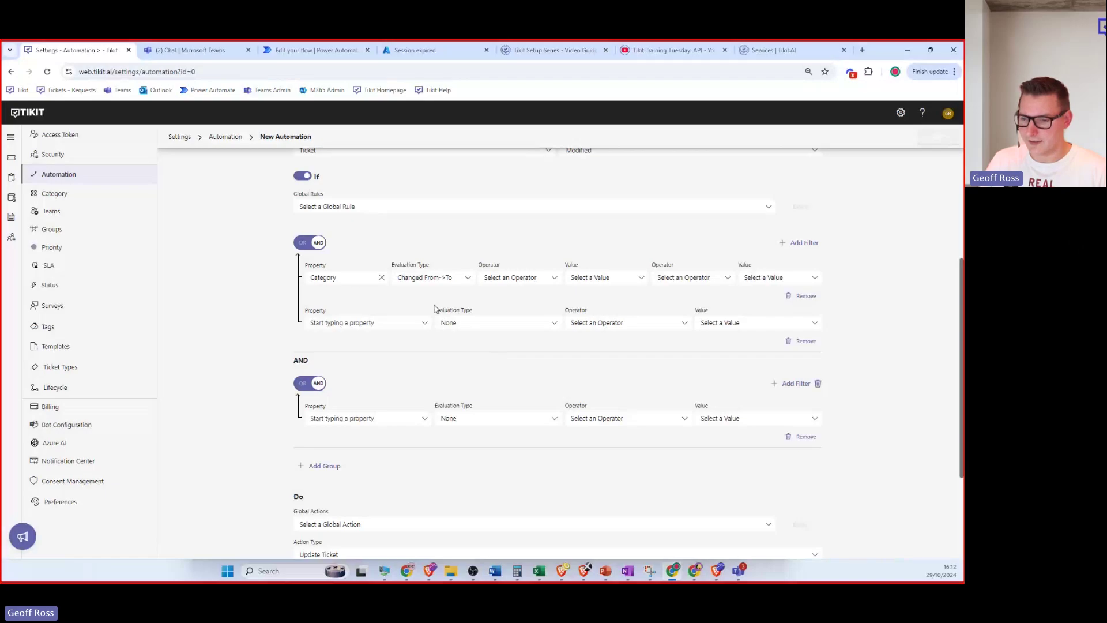
pyautogui.scroll(-3, 434, 309)
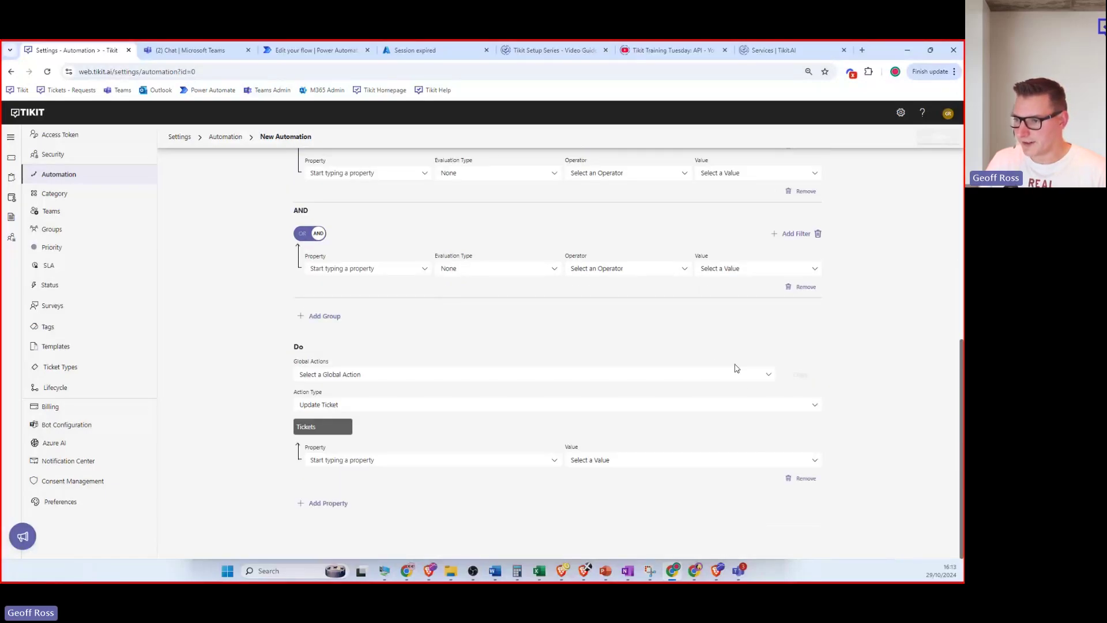
pyautogui.click(815, 407)
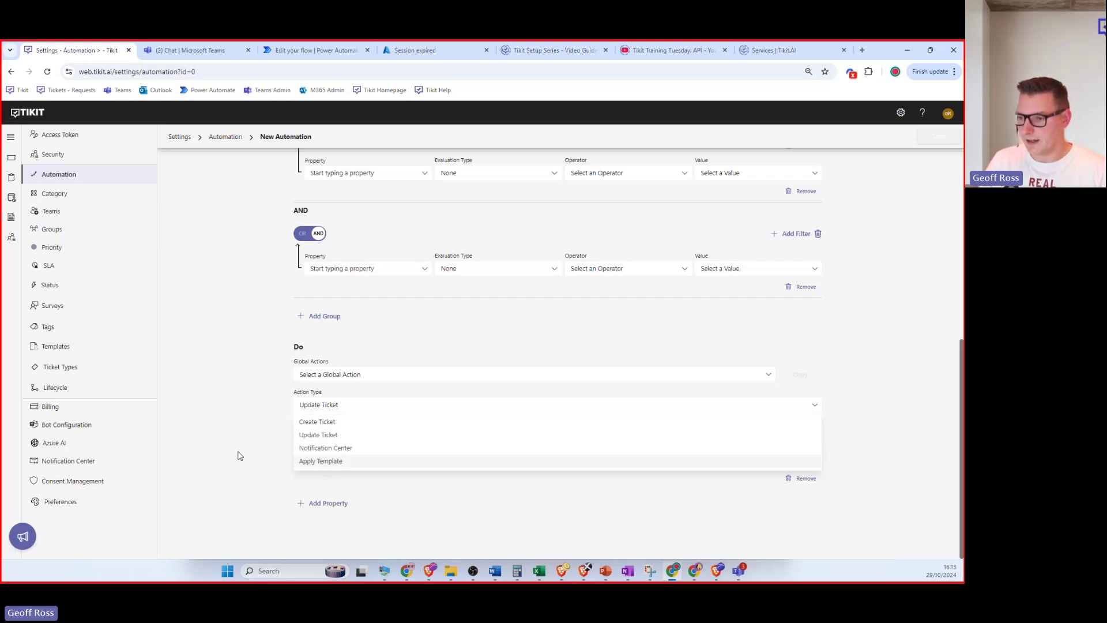
pyautogui.click(257, 445)
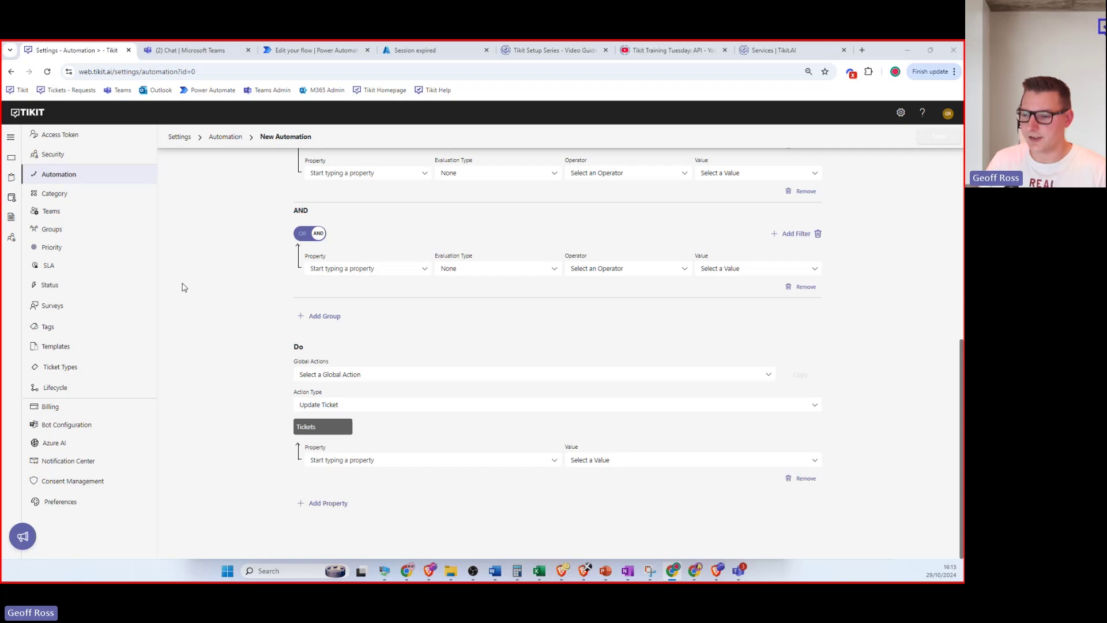
# Ask SandyBot in Teams 'What is the wifi password'.
pyautogui.click(176, 53)
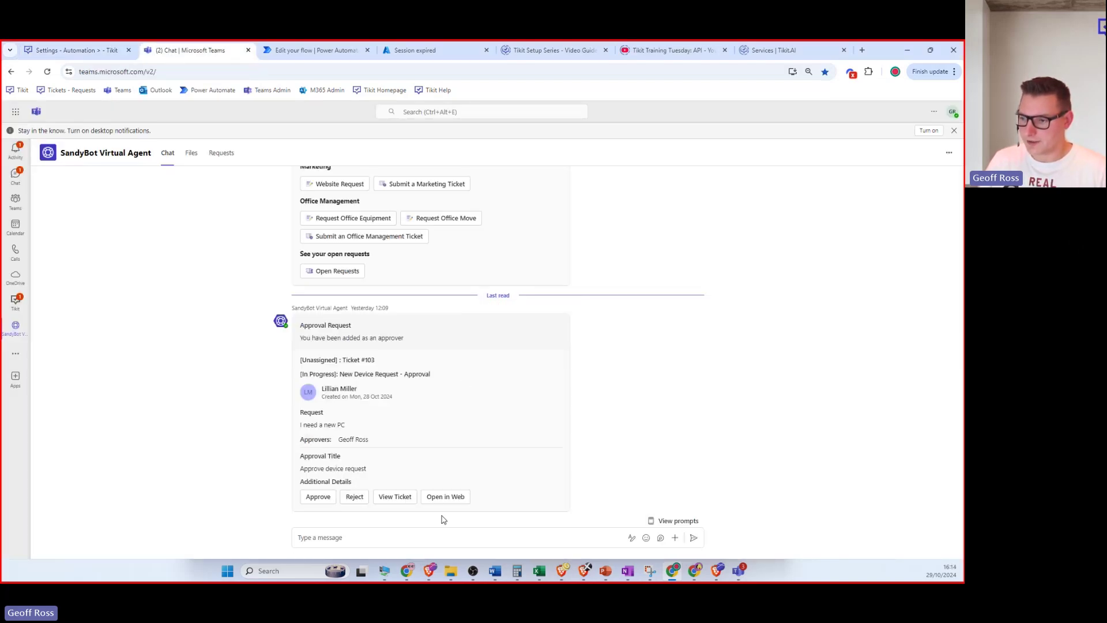
pyautogui.click(412, 540)
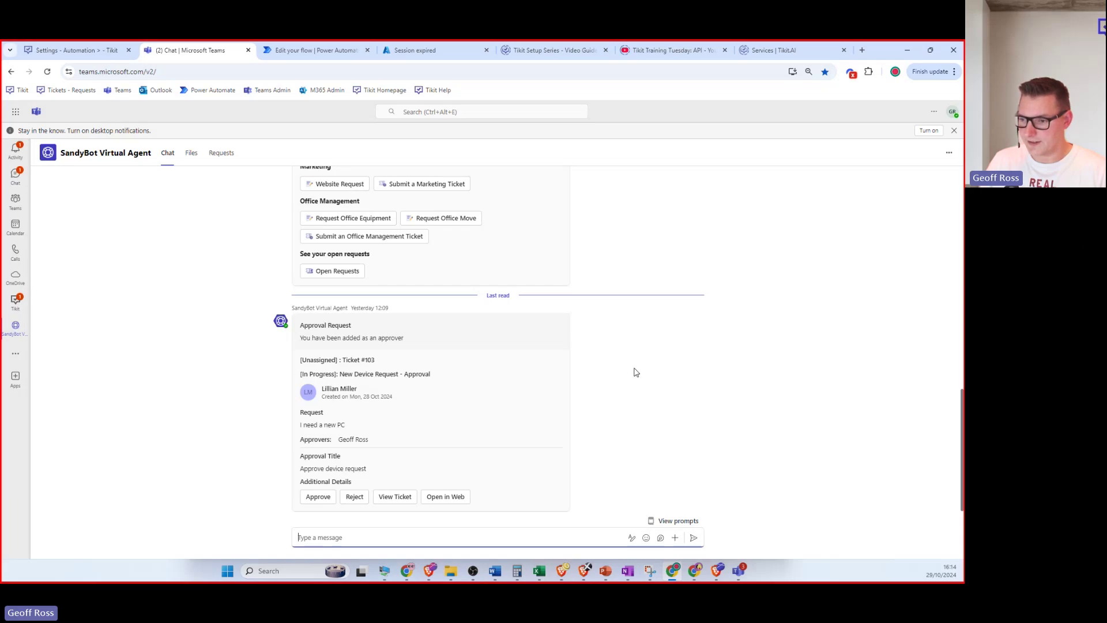
pyautogui.write('Wh')
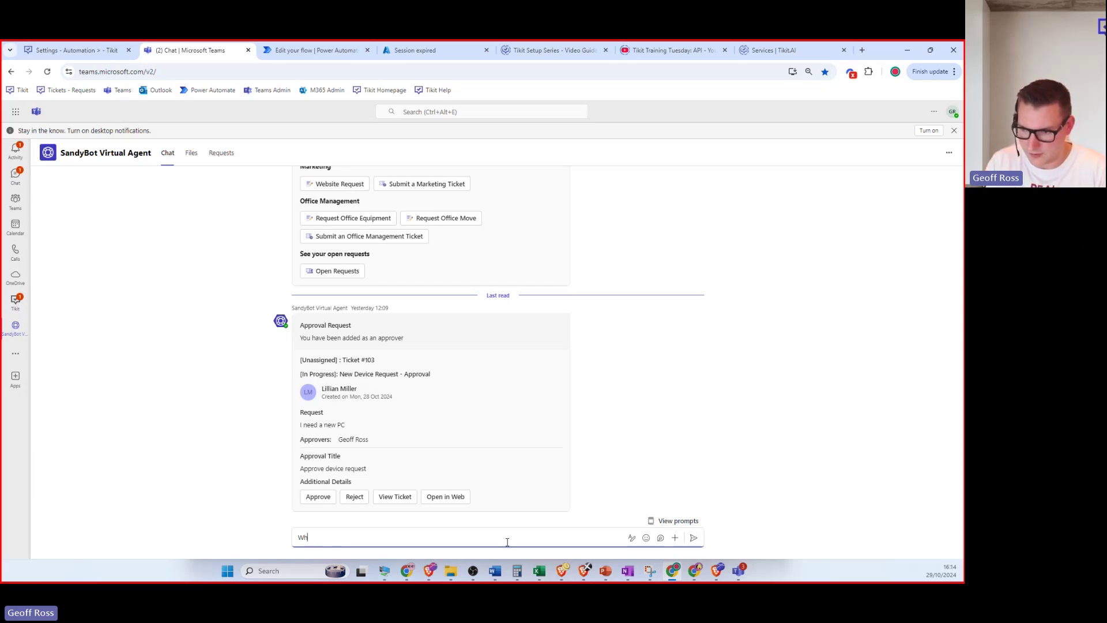
pyautogui.write('at is the wifi p')
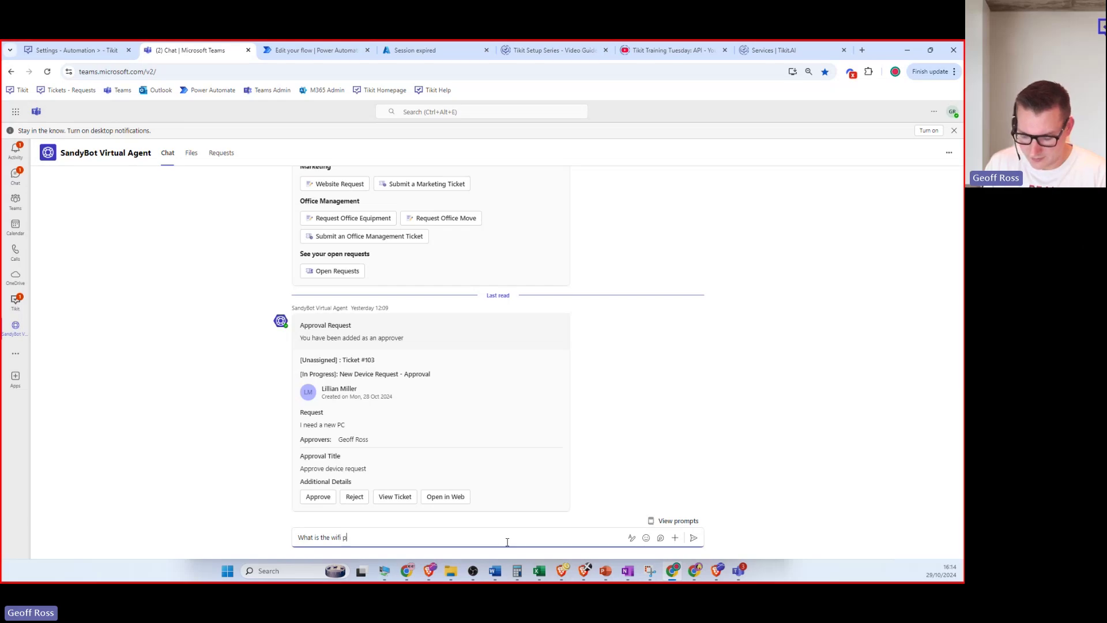
pyautogui.write('assword')
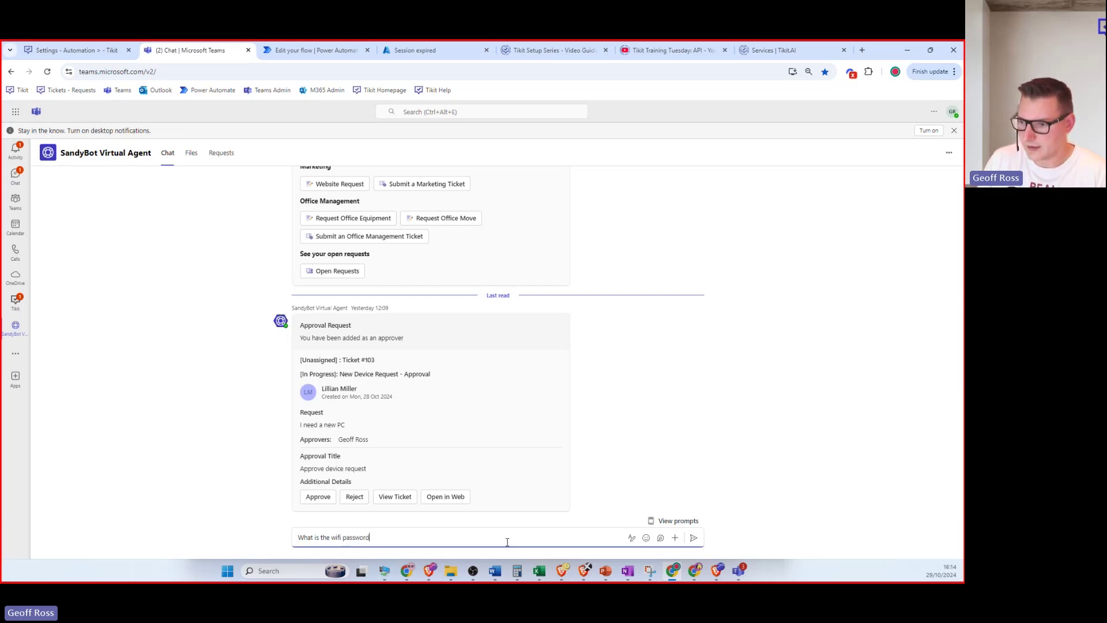
pyautogui.press('Return')
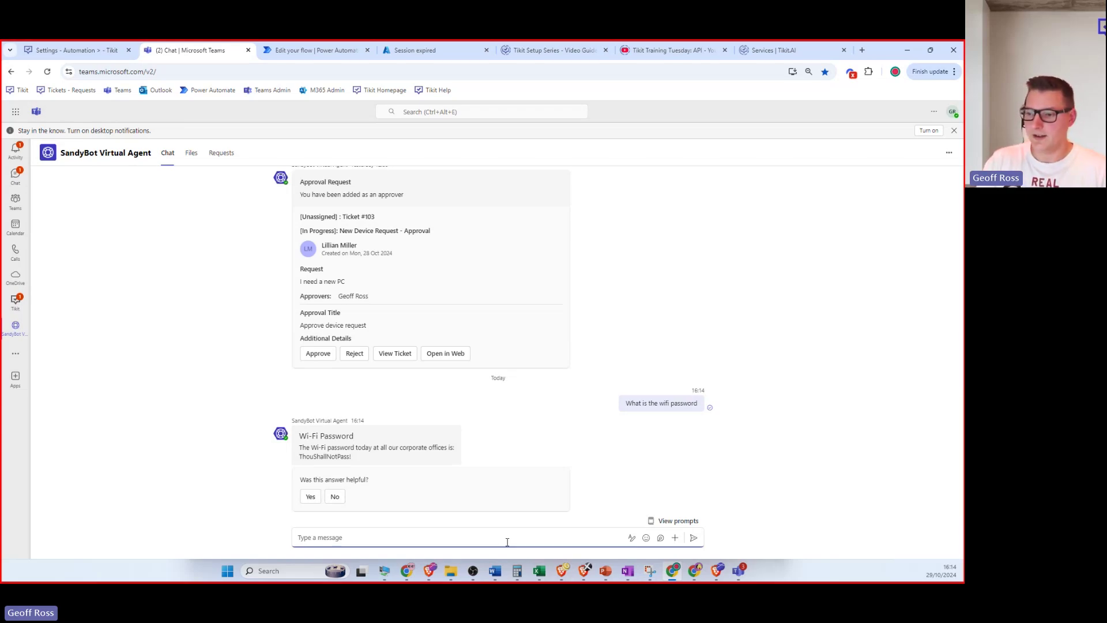
# Mark the bot's answer as helpful and open Tikit's Knowledge page.
pyautogui.click(310, 497)
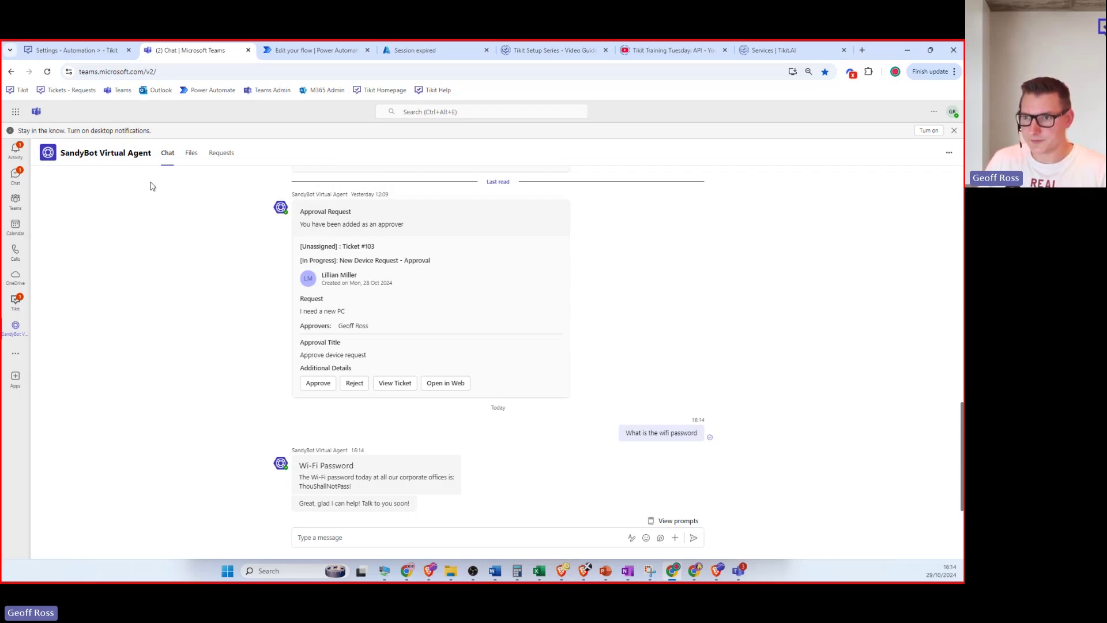
pyautogui.click(75, 50)
pyautogui.click(10, 219)
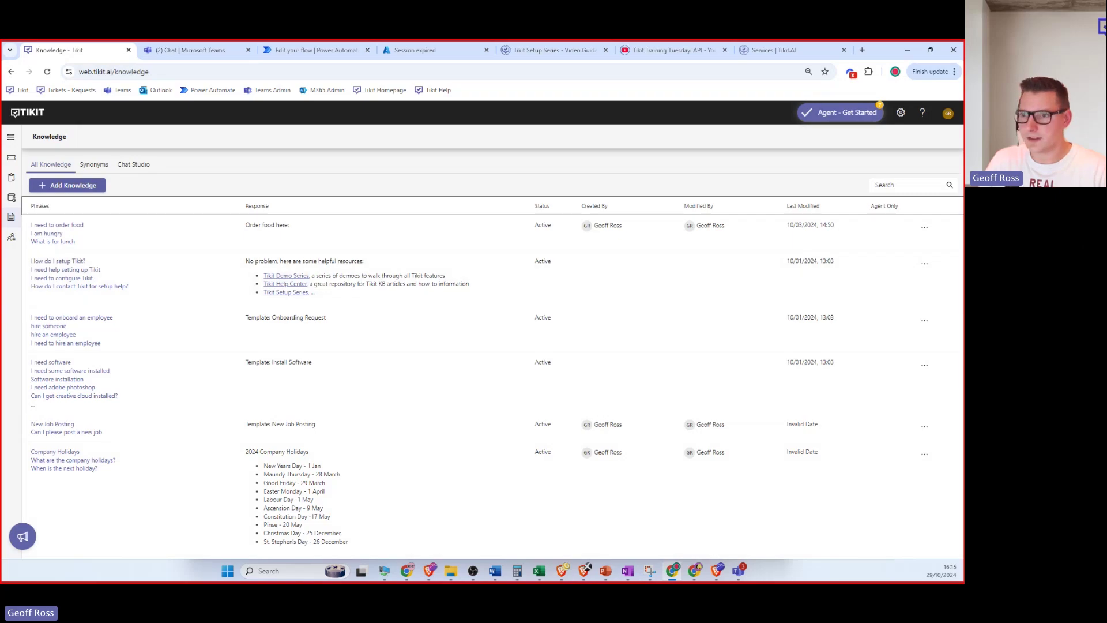
# Reload the Knowledge page and open the Wi-Fi Password article in the Edit KB dialog.
pyautogui.click(47, 71)
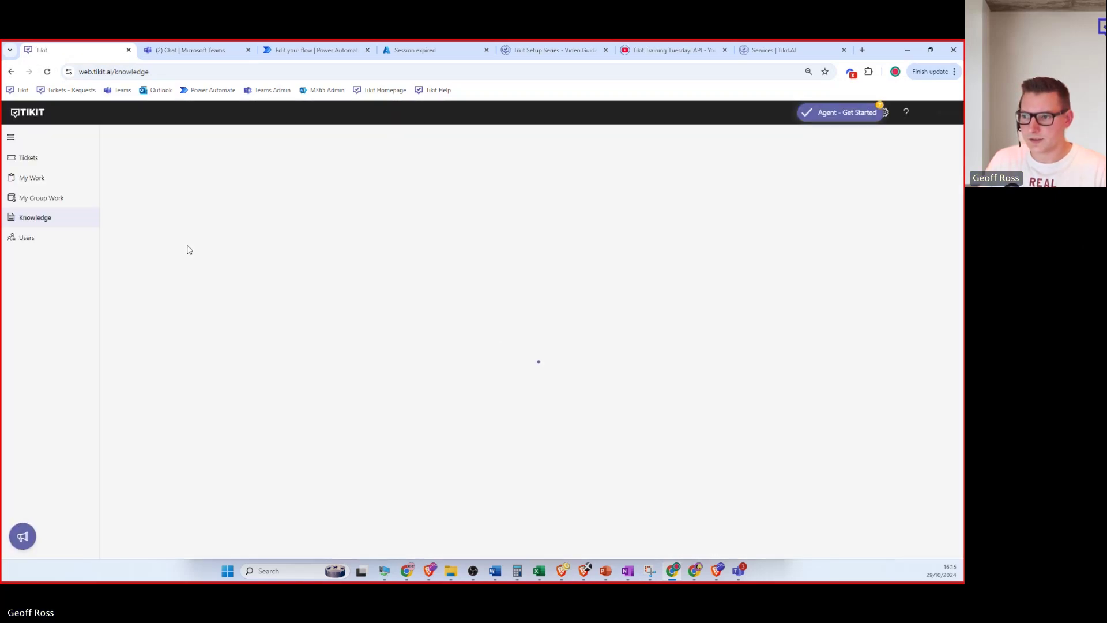
pyautogui.scroll(-5, 254, 257)
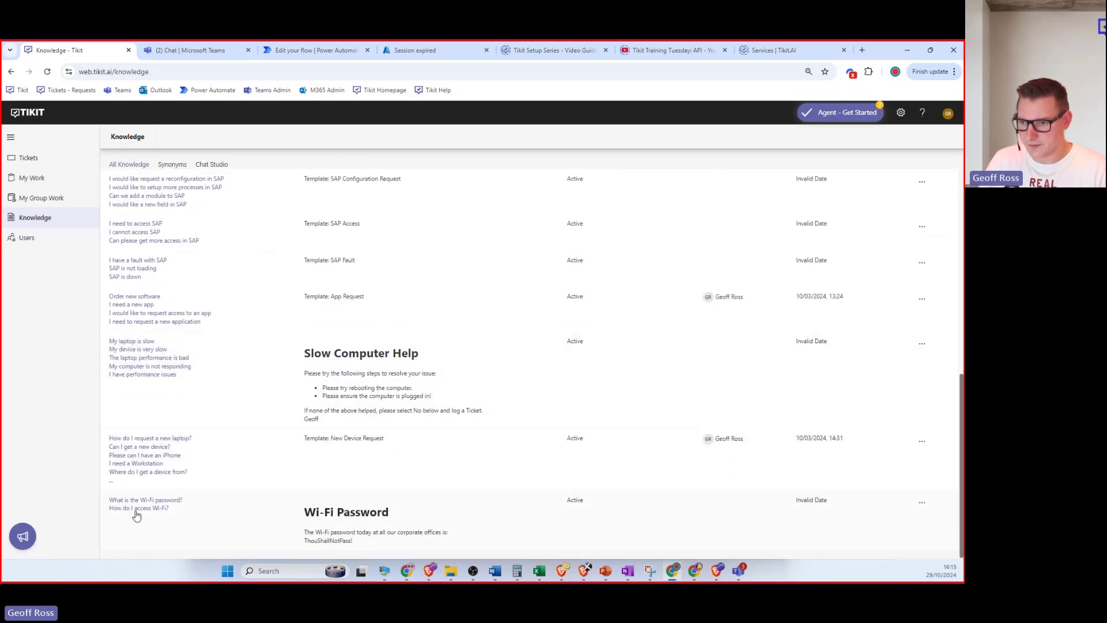
pyautogui.click(136, 515)
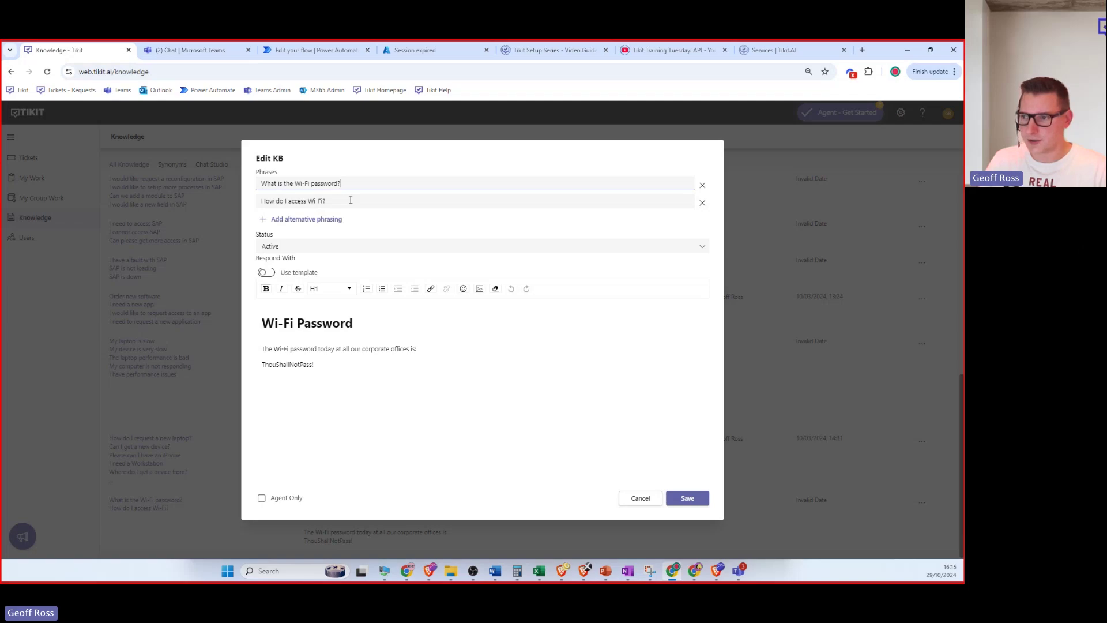
# Review the article's two phrasings and answer text, then switch on Use template.
pyautogui.click(377, 206)
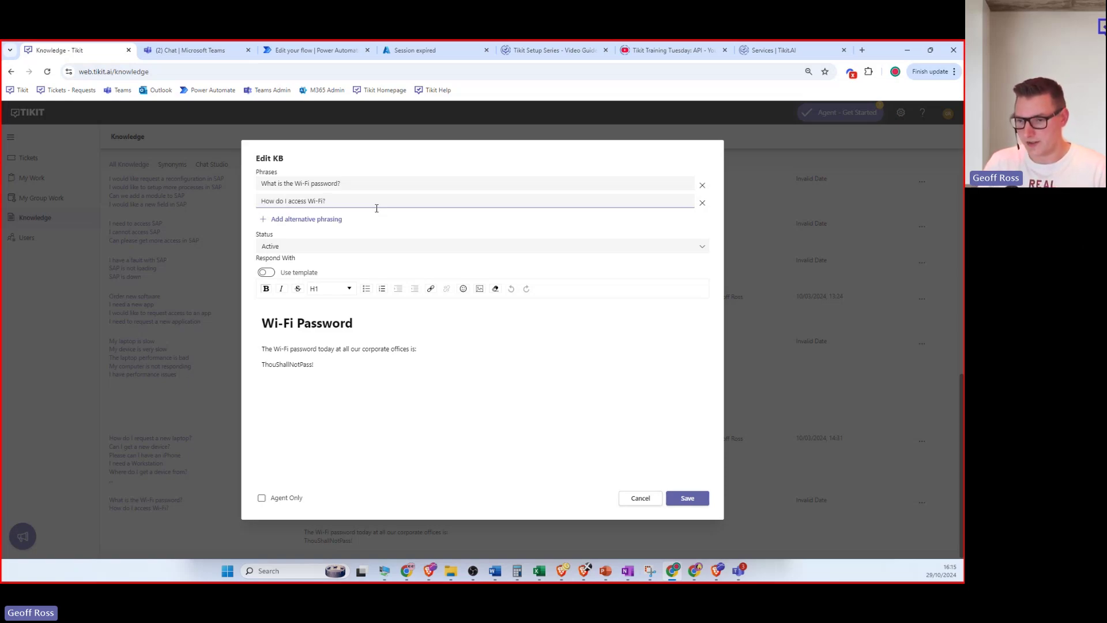
pyautogui.moveTo(375, 206); pyautogui.dragTo(254, 208)
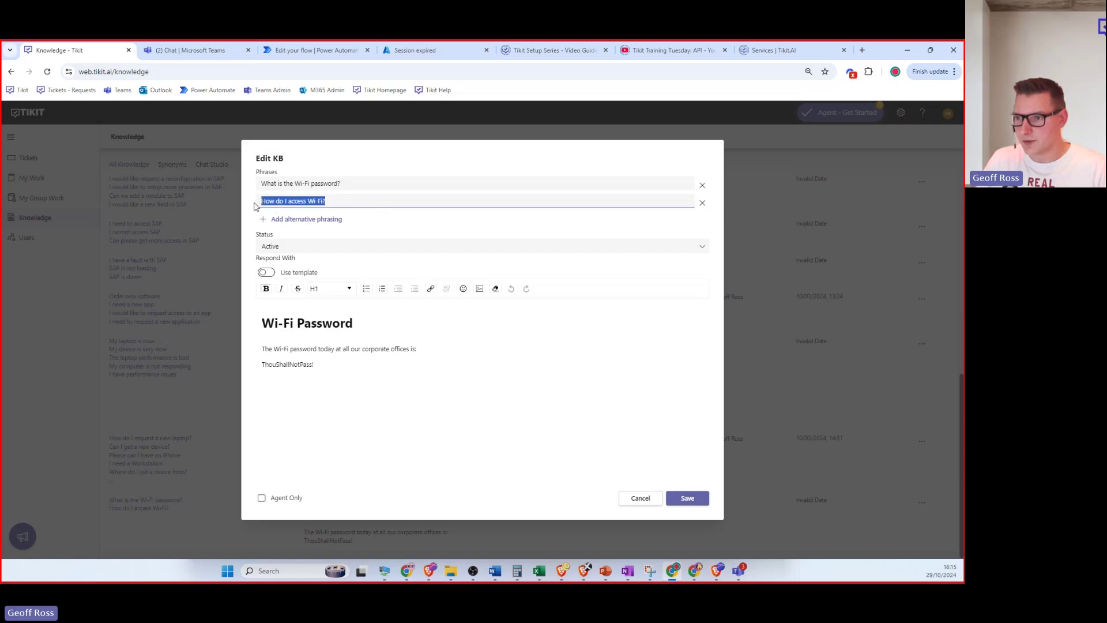
pyautogui.click(358, 189)
pyautogui.click(355, 203)
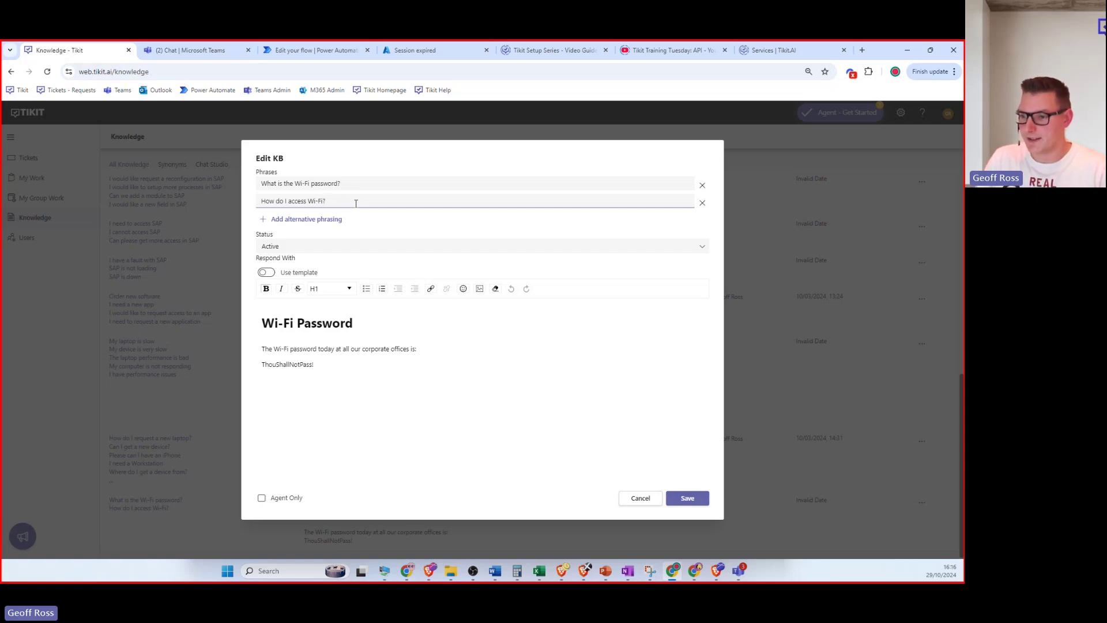
pyautogui.moveTo(325, 378); pyautogui.dragTo(270, 315)
pyautogui.click(341, 370)
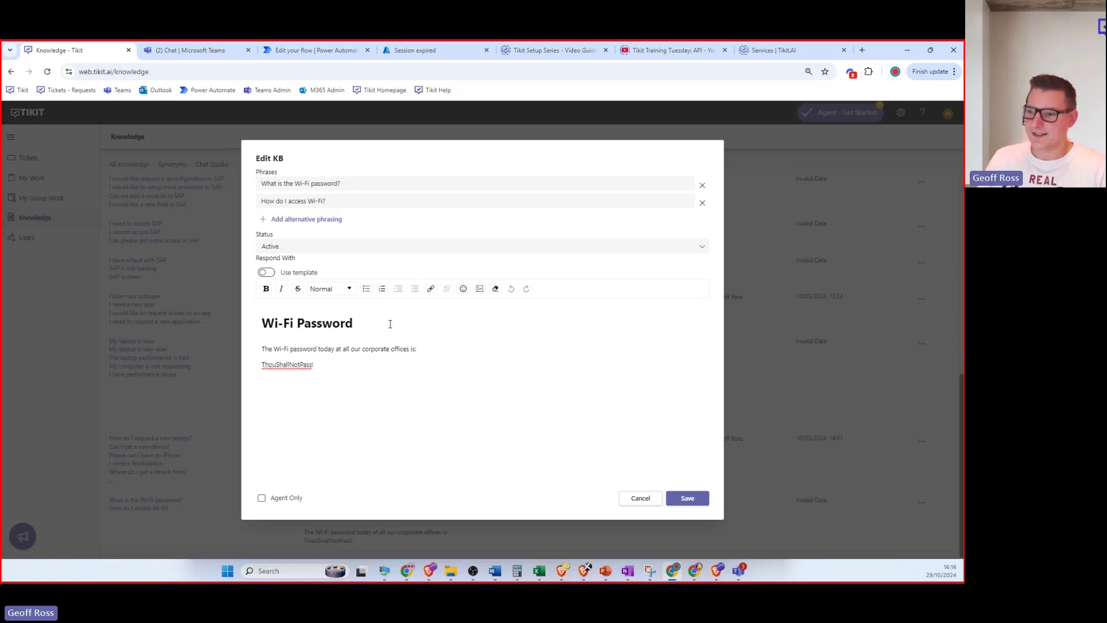
pyautogui.moveTo(327, 369); pyautogui.dragTo(238, 315)
pyautogui.click(334, 382)
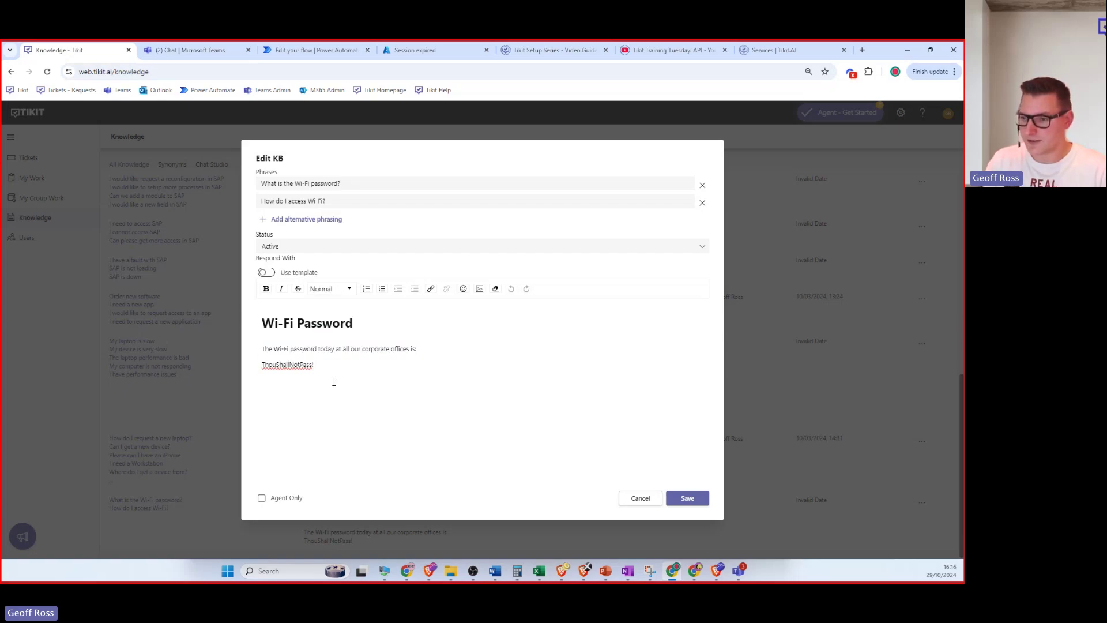
pyautogui.click(270, 272)
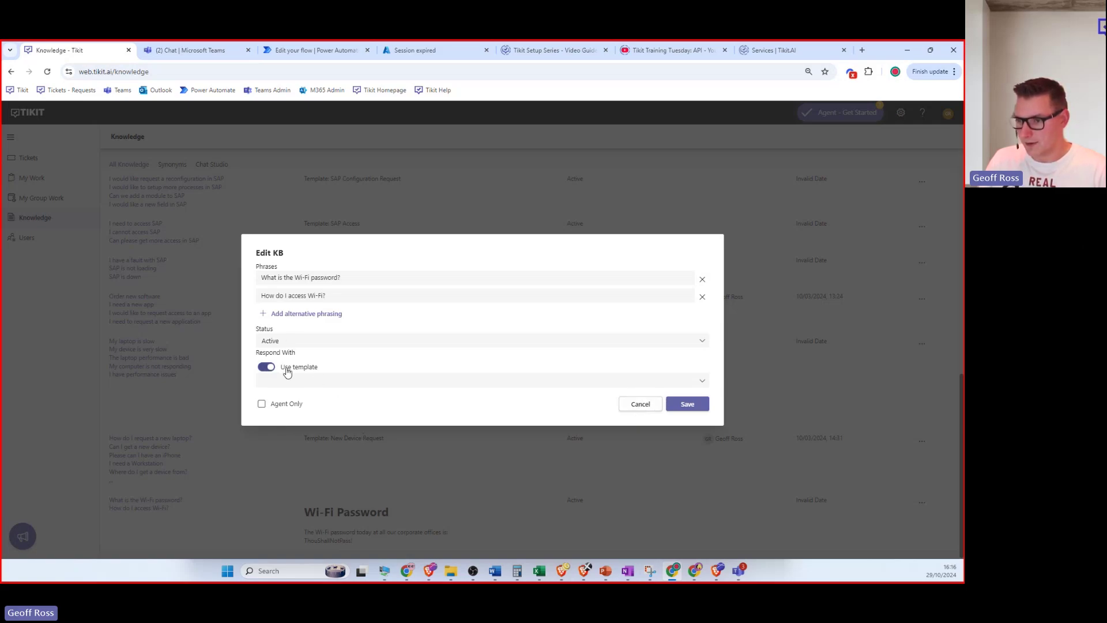
# Leave the template unchosen, cancel the Wi-Fi Password edits, and go to Settings.
pyautogui.click(359, 382)
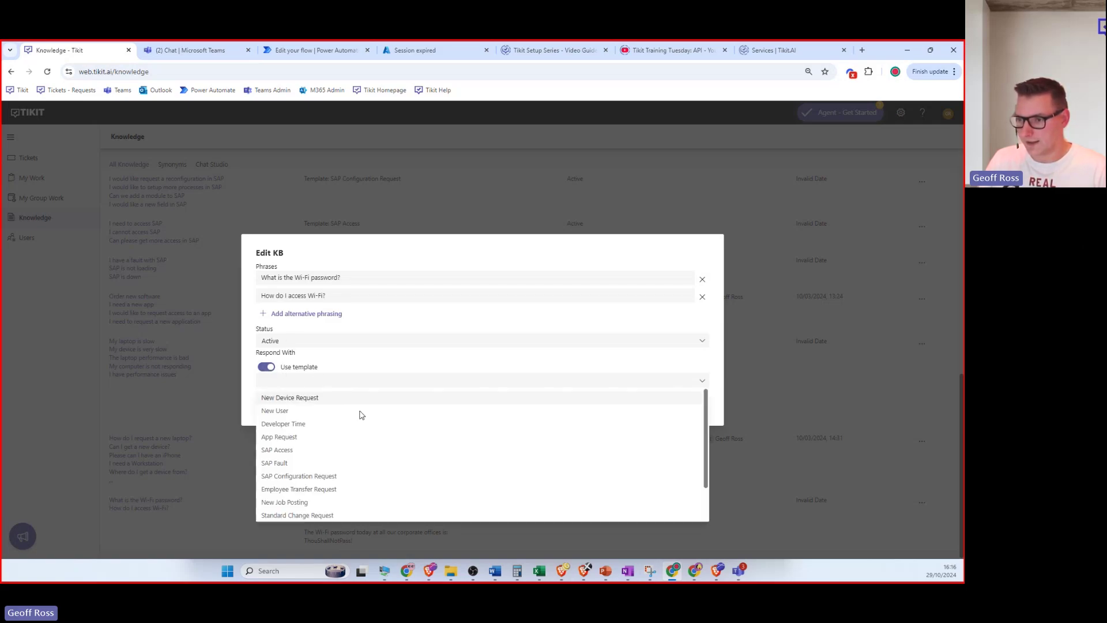
pyautogui.click(252, 254)
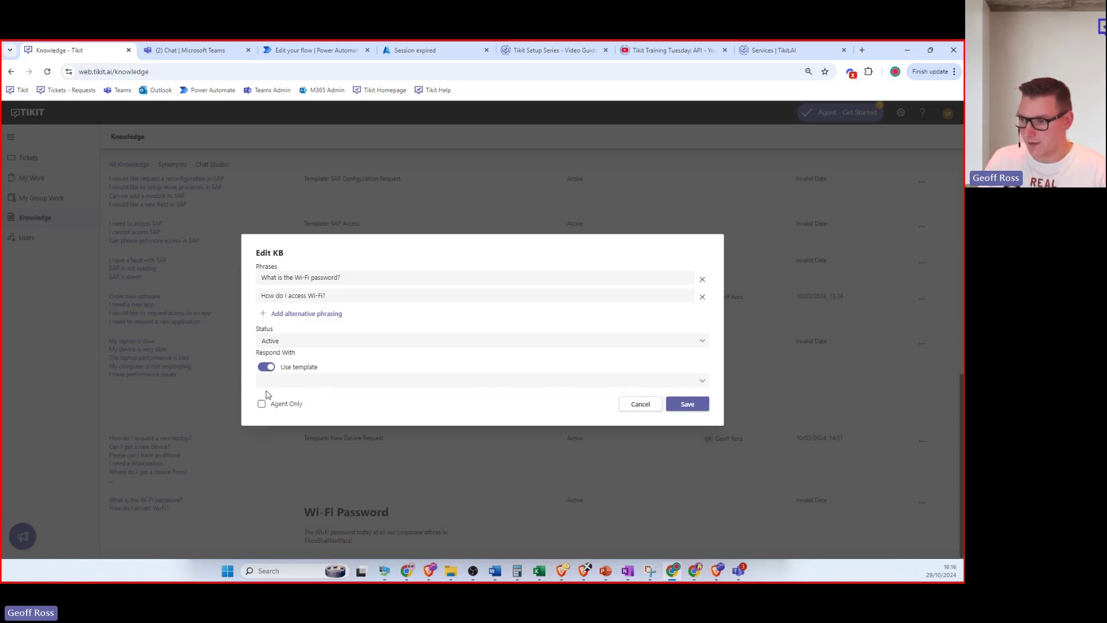
pyautogui.click(639, 406)
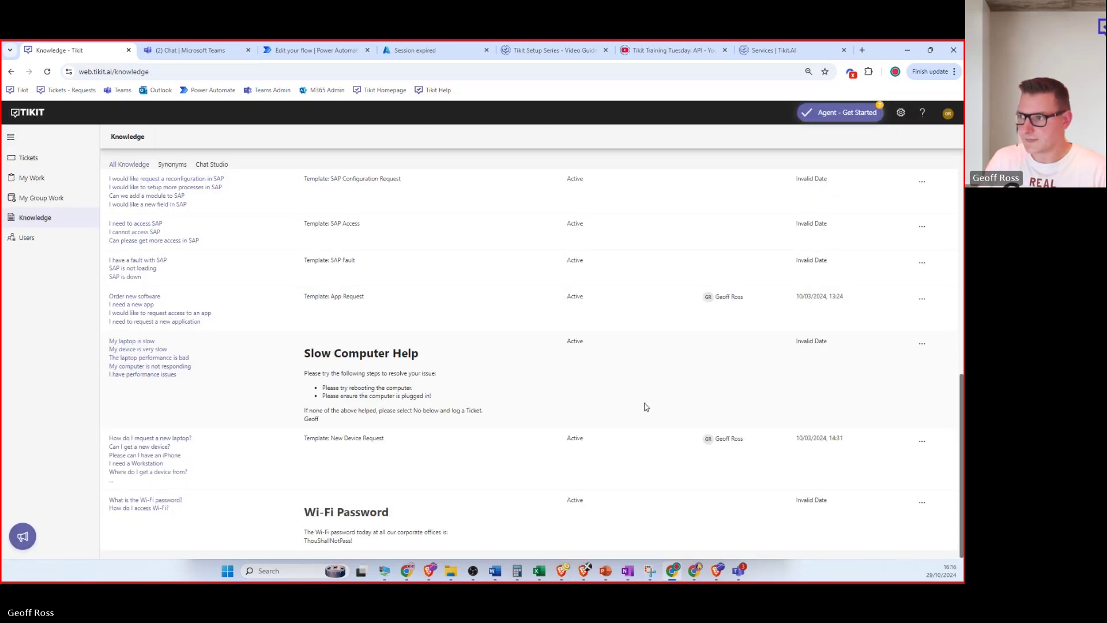
pyautogui.click(902, 114)
# Go to Templates, reload the list, and open the New User template.
pyautogui.click(135, 351)
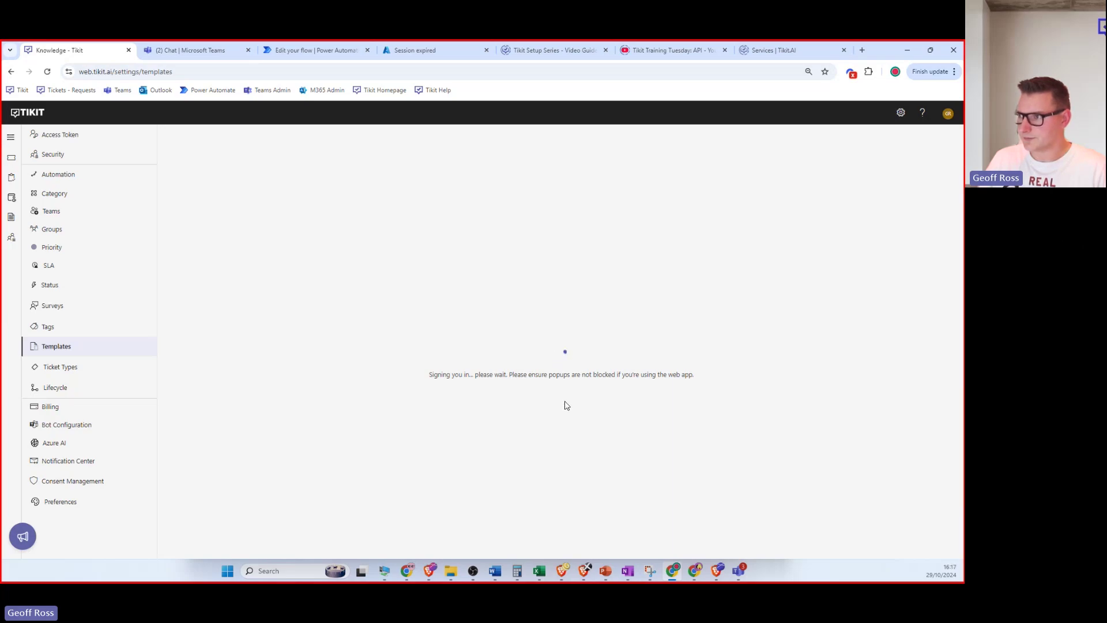
pyautogui.click(47, 72)
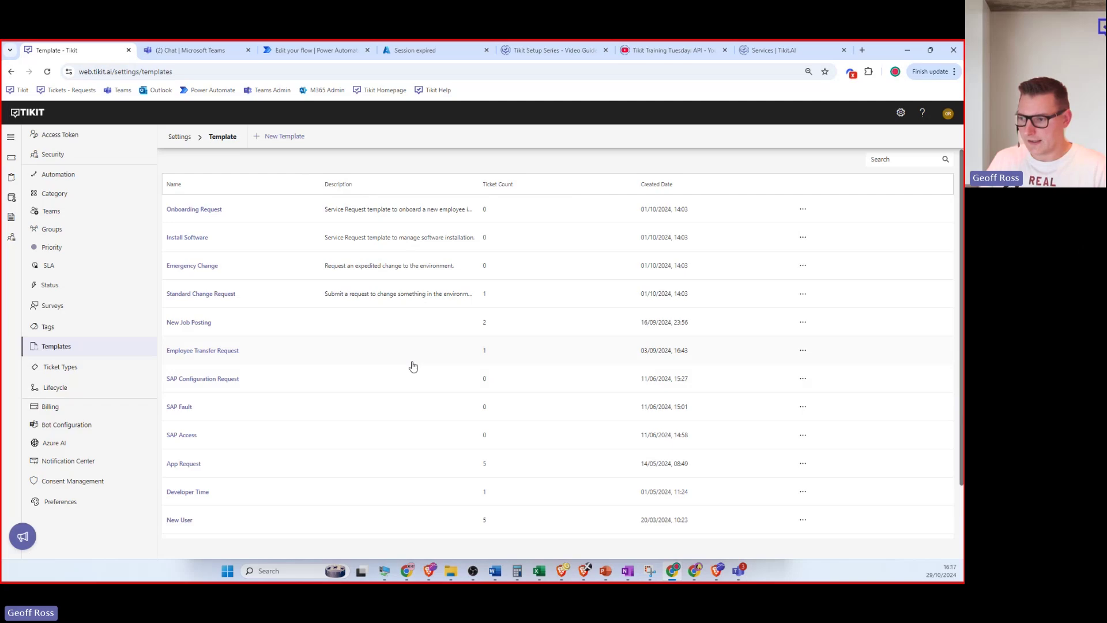
pyautogui.scroll(-1, 413, 366)
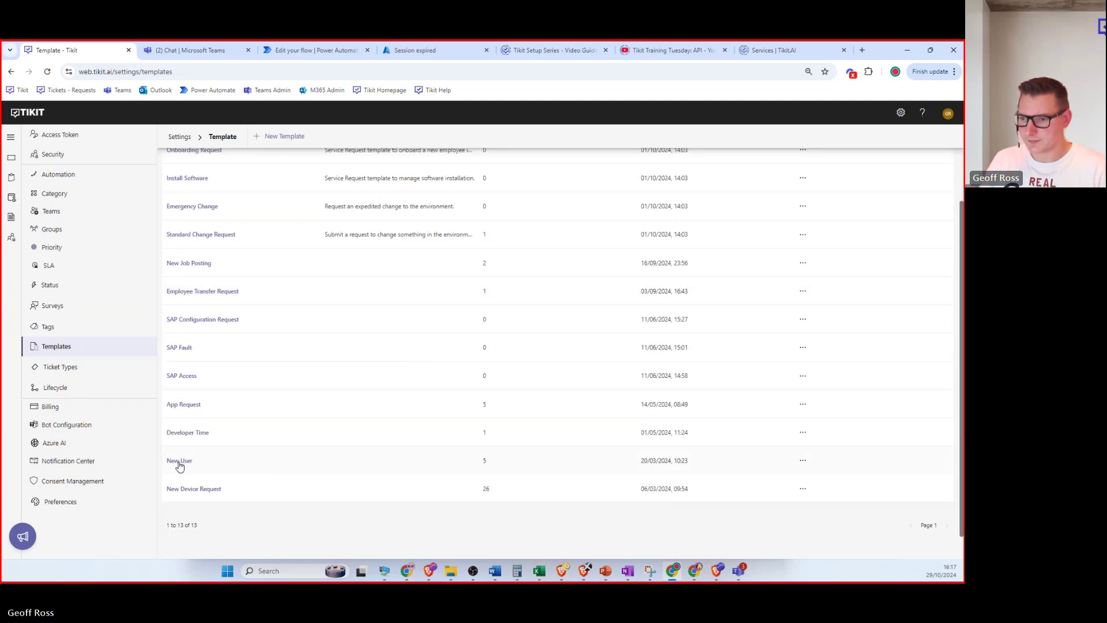
pyautogui.click(180, 464)
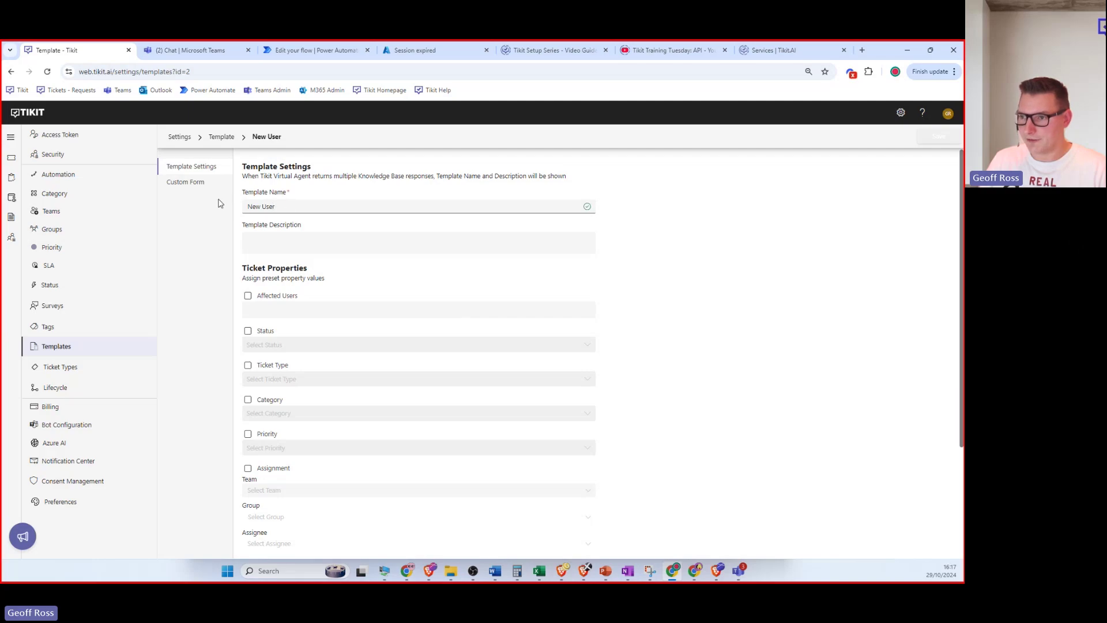
# Preset ticket type Request, category Permissions and priority 2 (Medium) on the New User template.
pyautogui.click(248, 365)
pyautogui.click(315, 383)
pyautogui.click(316, 427)
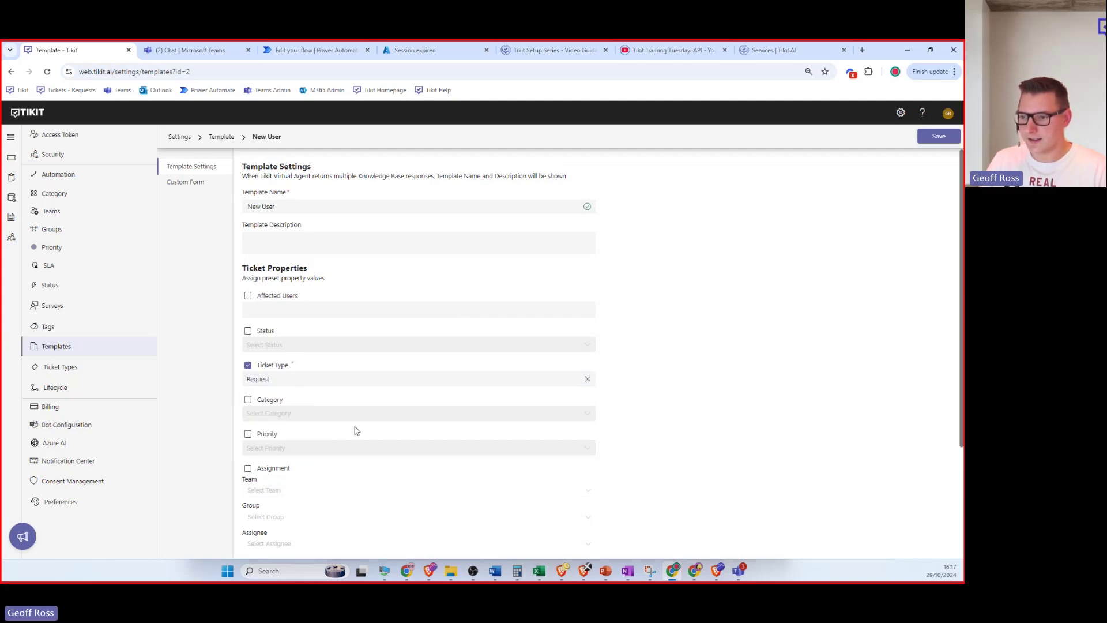
pyautogui.click(286, 414)
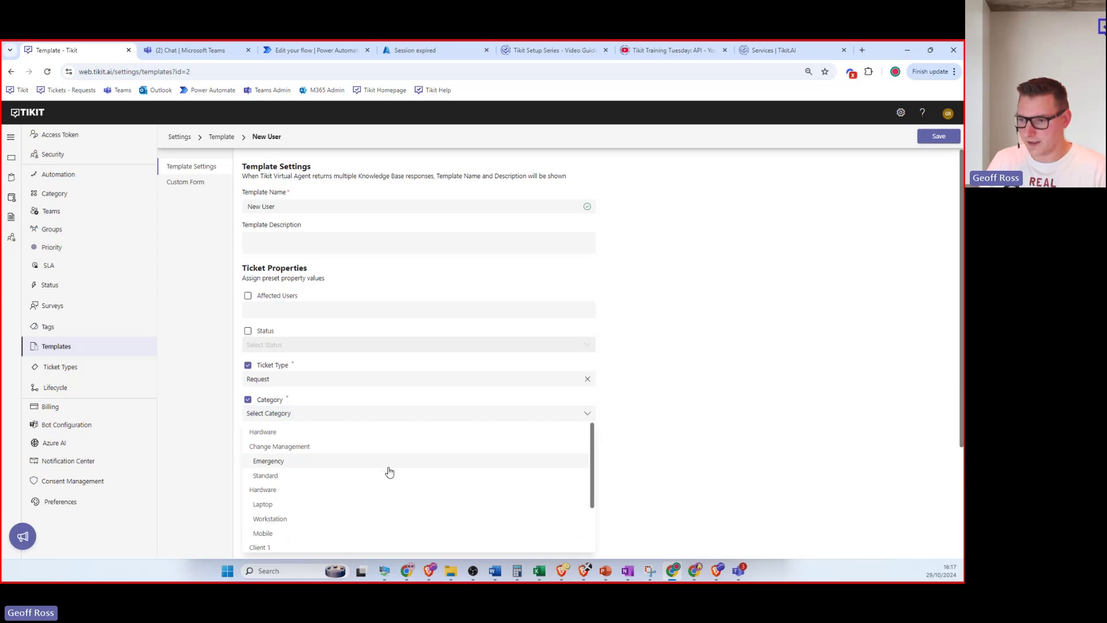
pyautogui.scroll(-2, 367, 508)
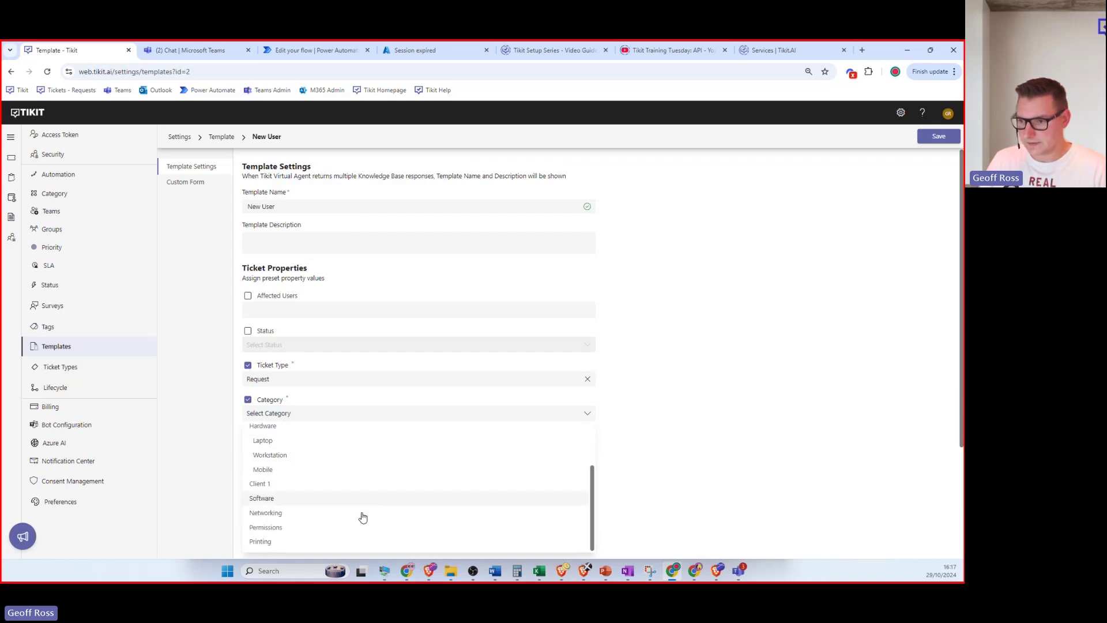
pyautogui.click(344, 527)
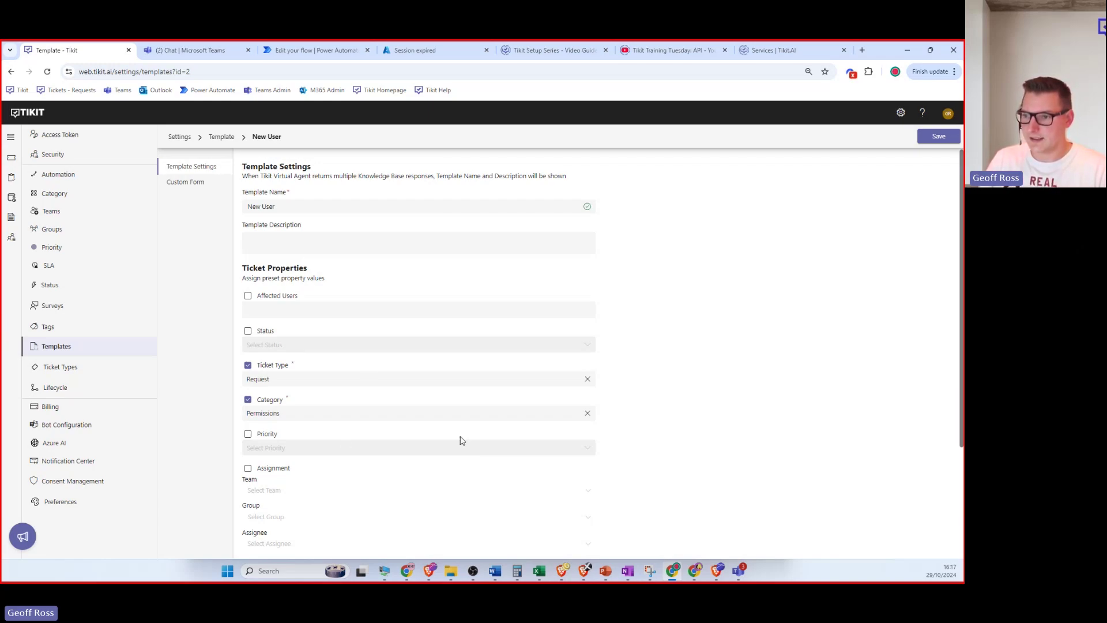
pyautogui.click(269, 436)
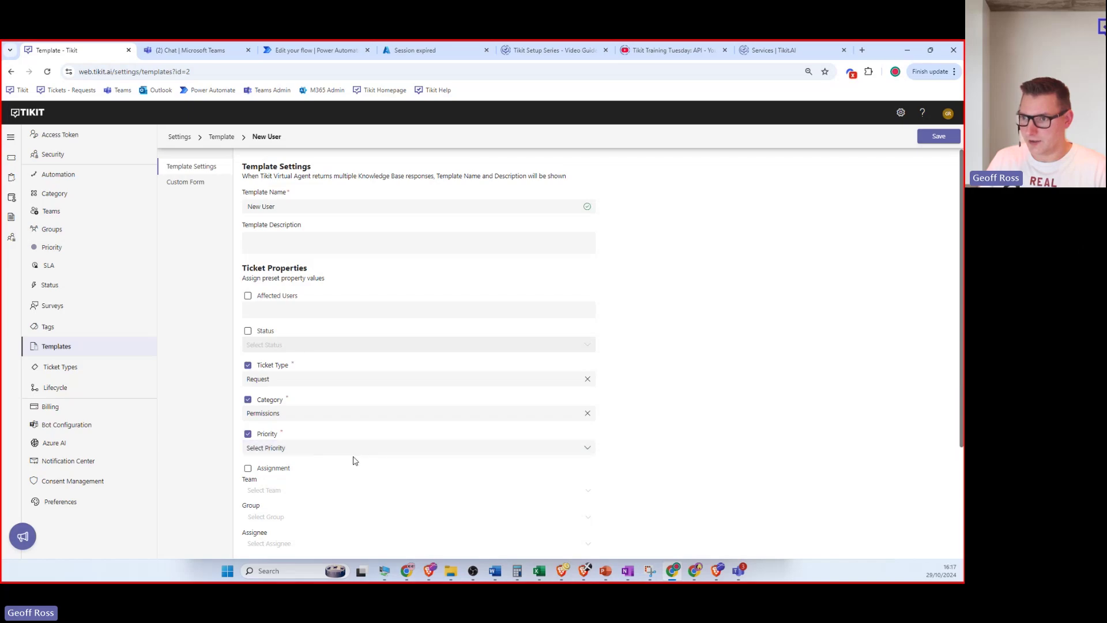
pyautogui.click(341, 448)
pyautogui.click(320, 482)
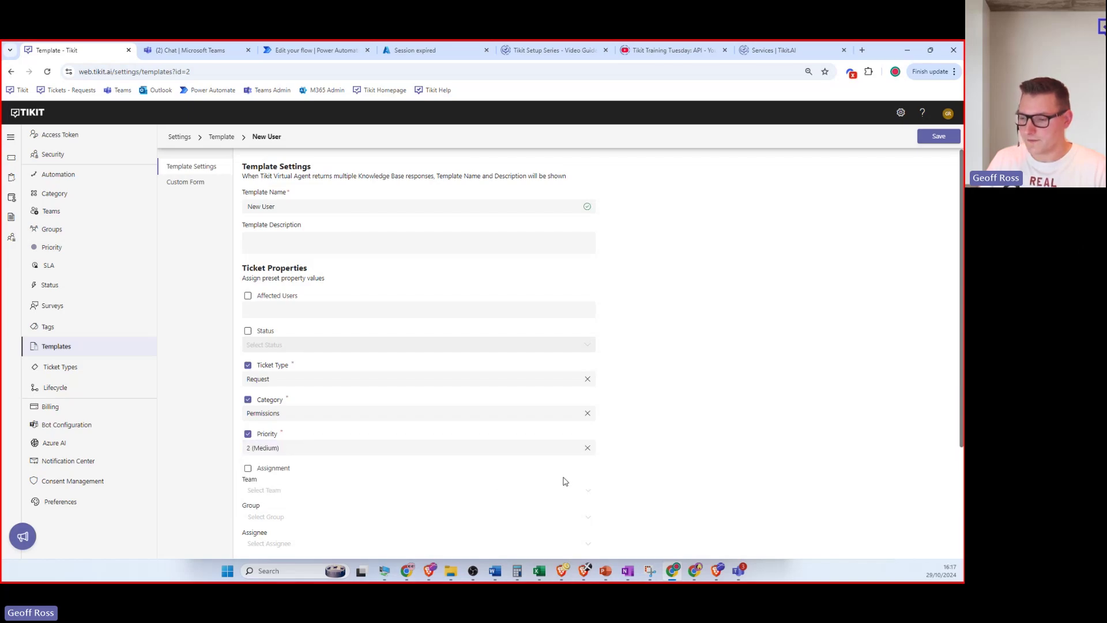
# Assign the template to the HR team's Tickets group, with the assignee left Unassigned.
pyautogui.scroll(-2, 424, 426)
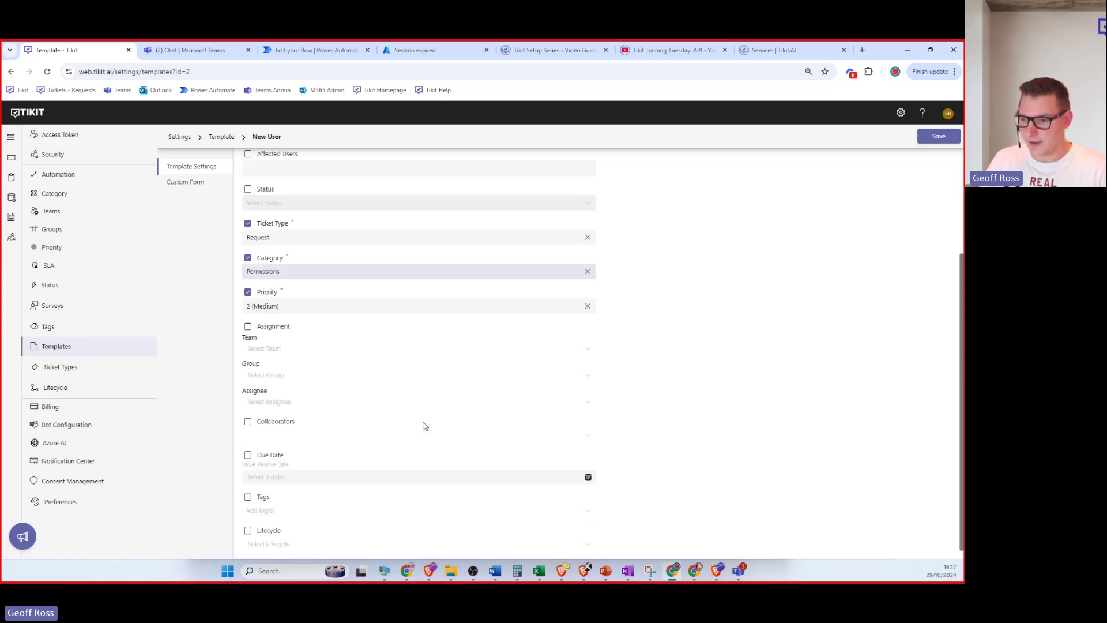
pyautogui.click(248, 318)
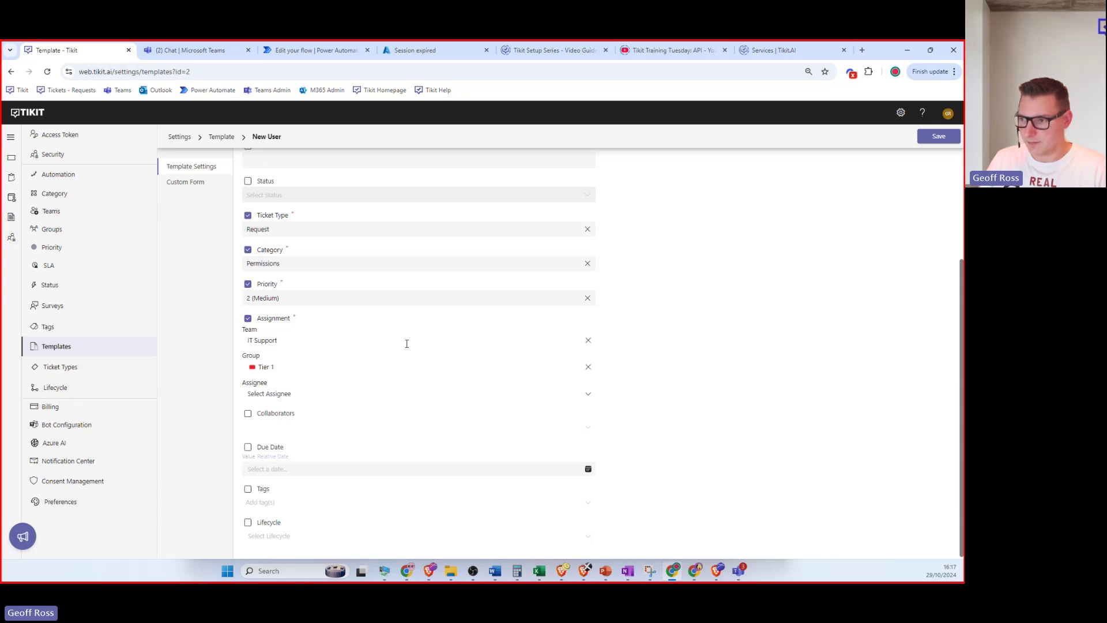
pyautogui.click(588, 341)
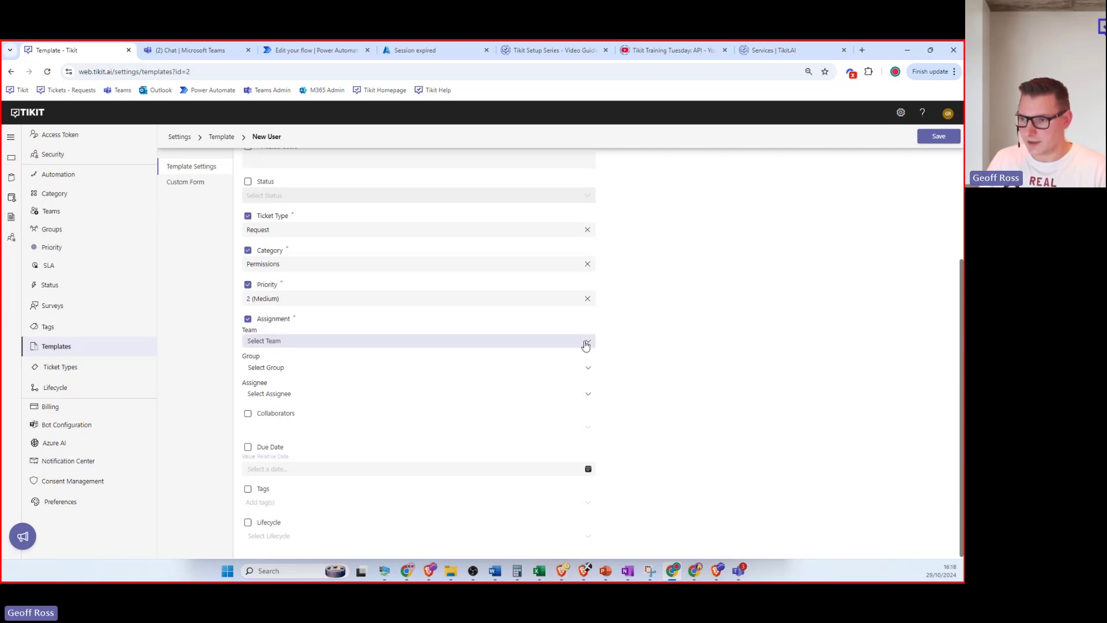
pyautogui.click(589, 342)
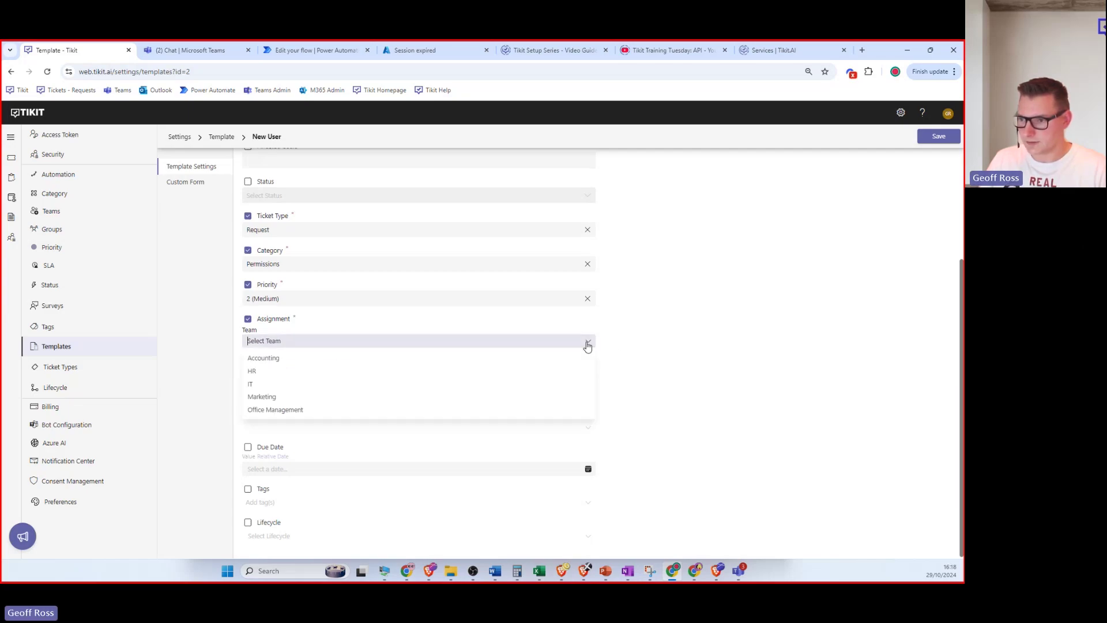
pyautogui.click(374, 370)
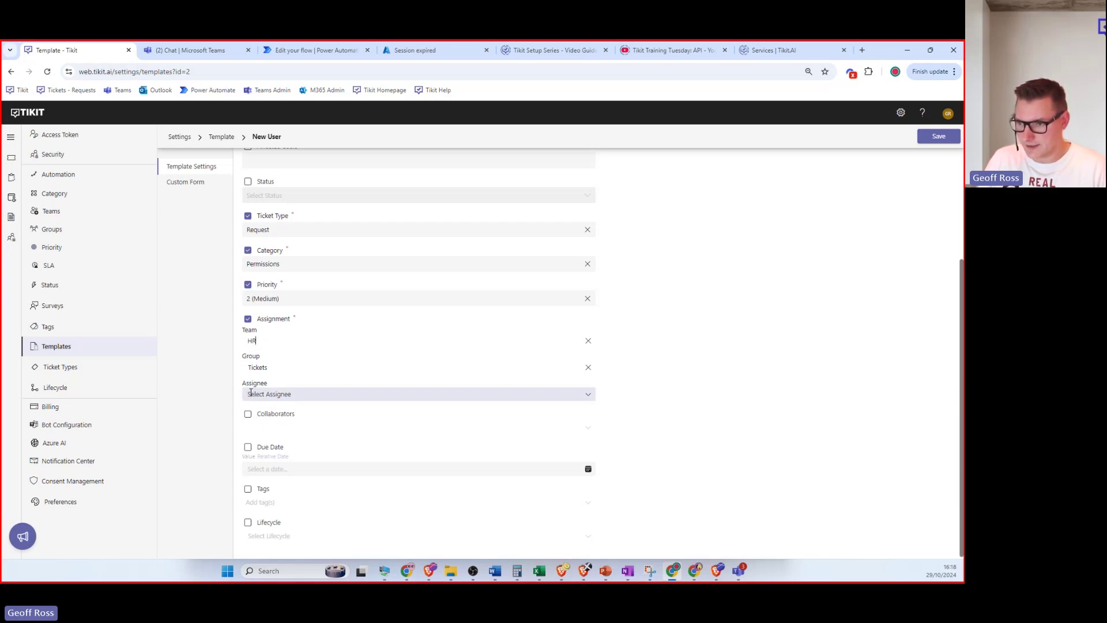
pyautogui.click(591, 396)
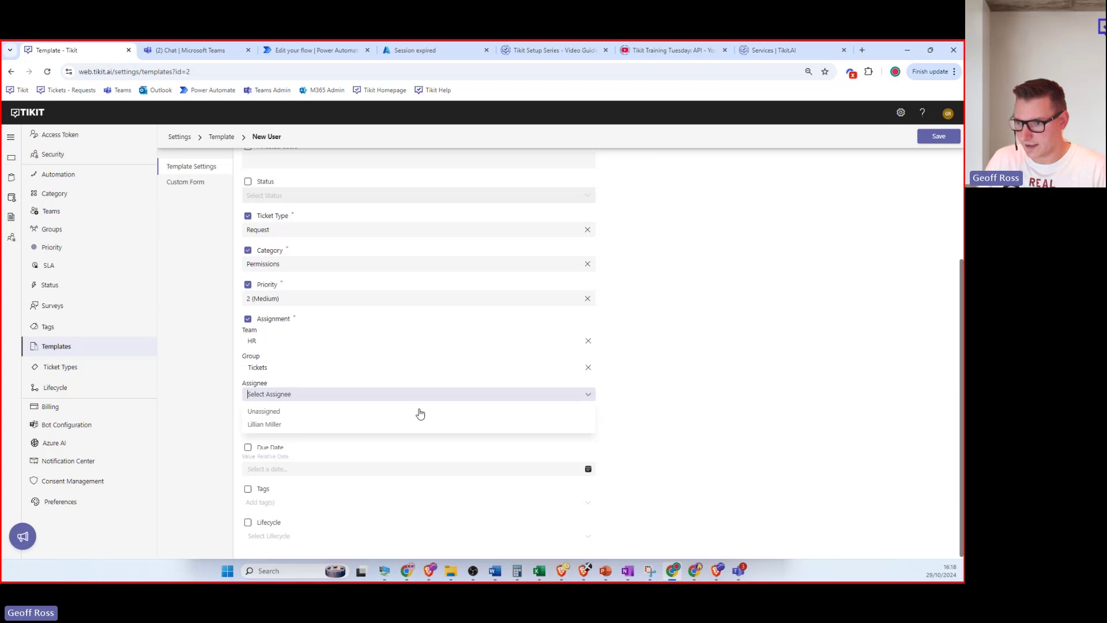
pyautogui.click(333, 413)
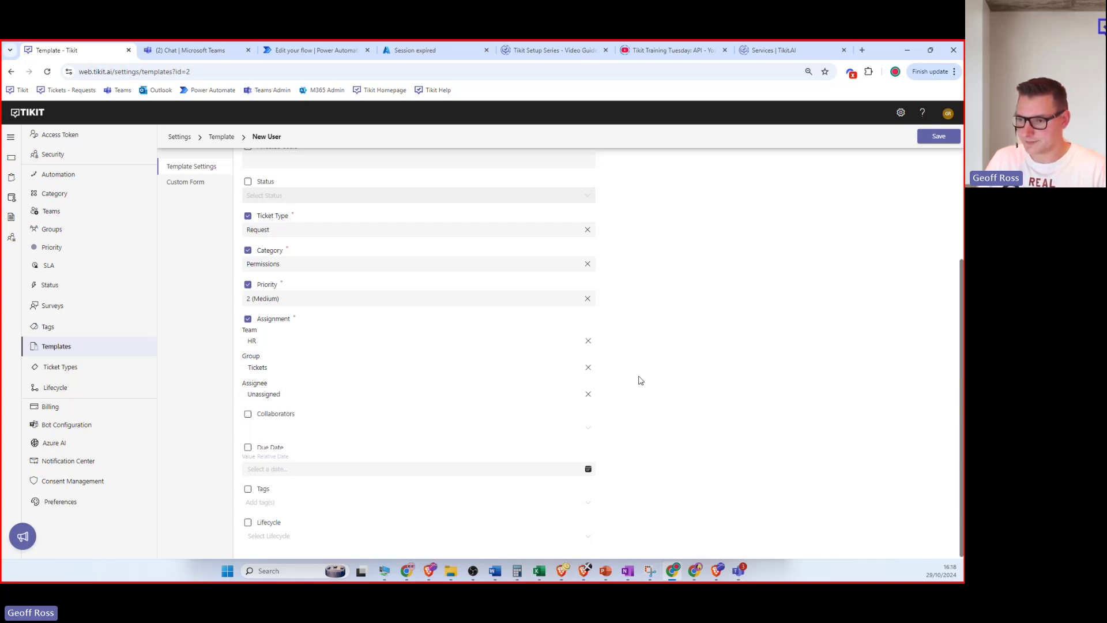
pyautogui.scroll(3, 603, 373)
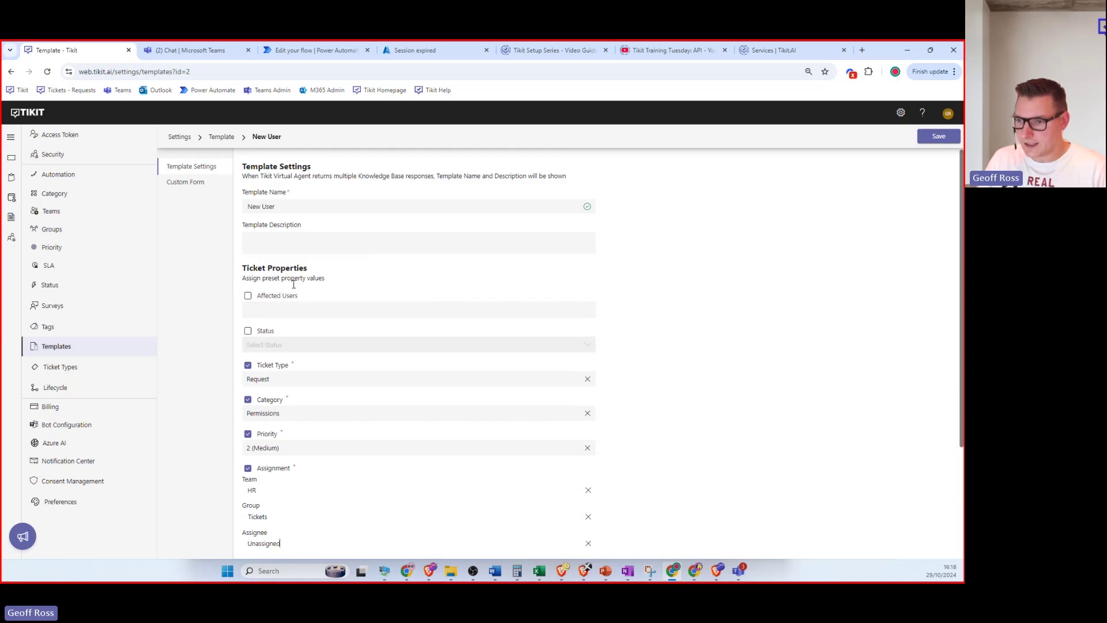
pyautogui.scroll(-3, 293, 284)
pyautogui.scroll(3, 329, 430)
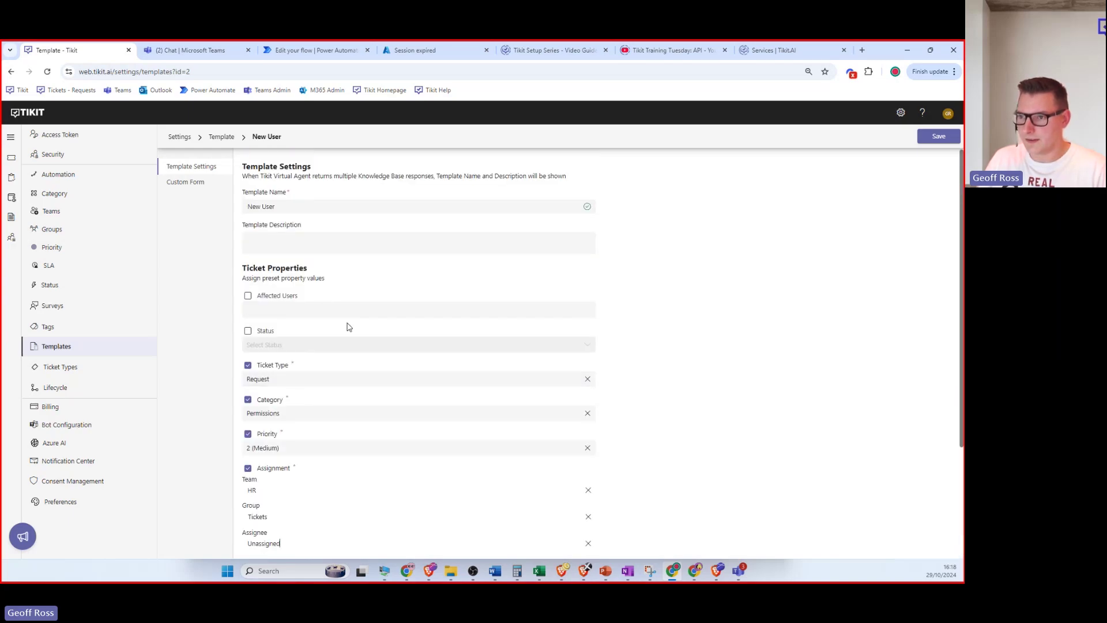
pyautogui.scroll(-3, 363, 294)
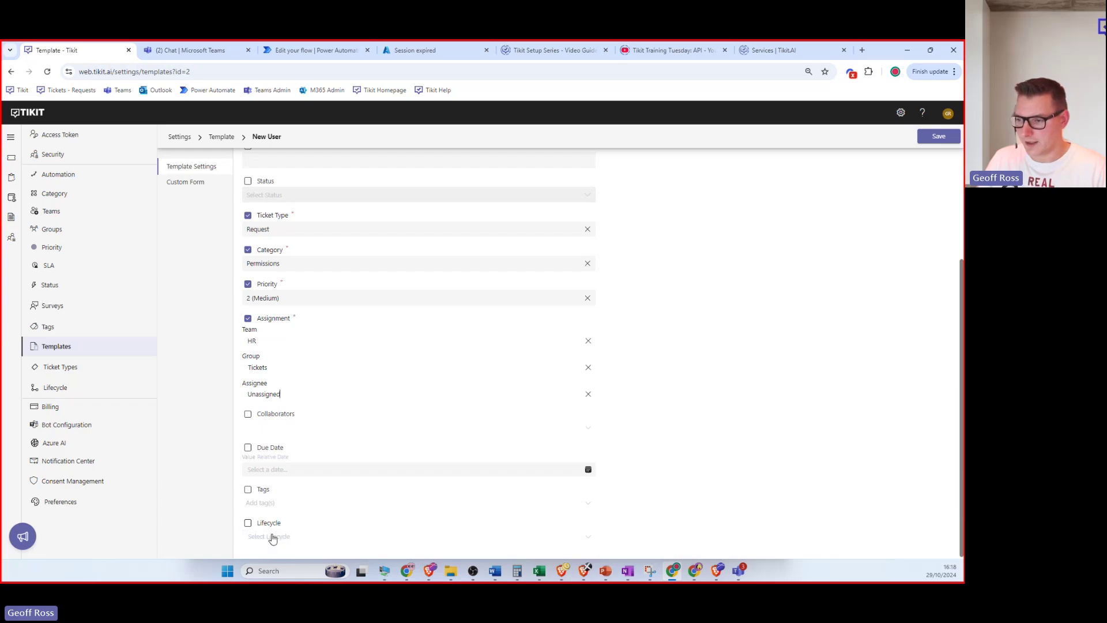
pyautogui.scroll(3, 383, 430)
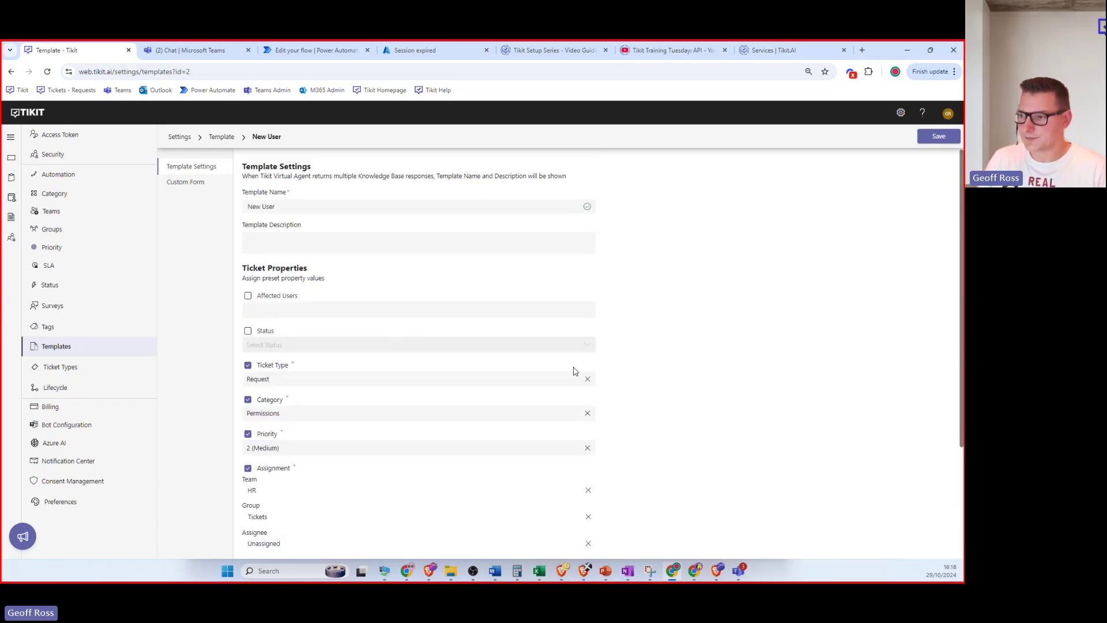
# Add a new text input below Job Title on the template's custom form.
pyautogui.click(182, 184)
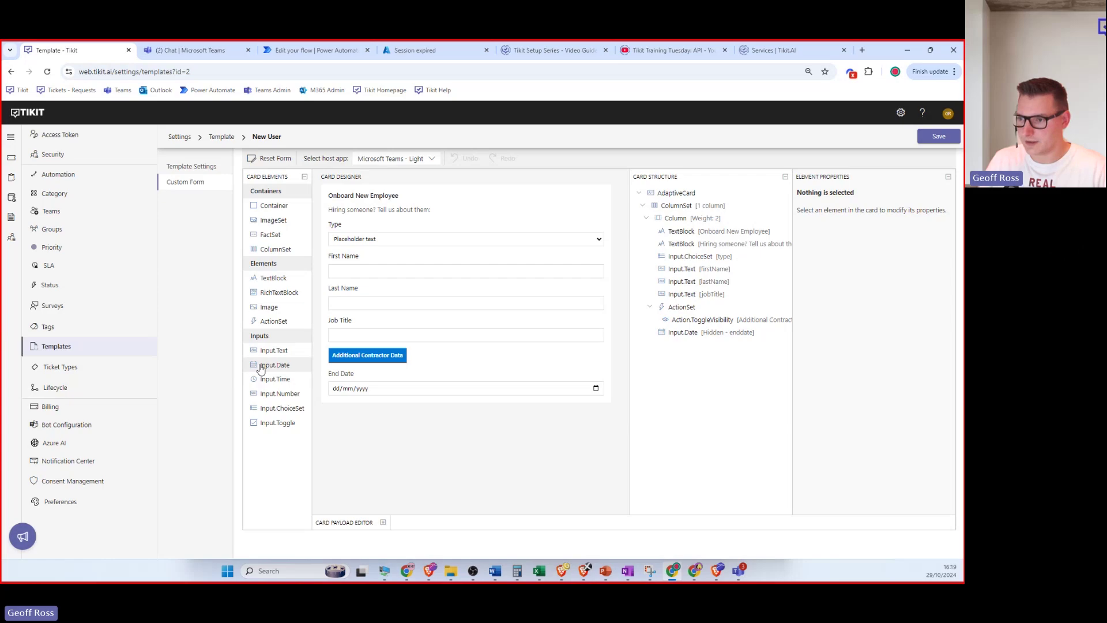
pyautogui.moveTo(266, 351); pyautogui.dragTo(378, 332)
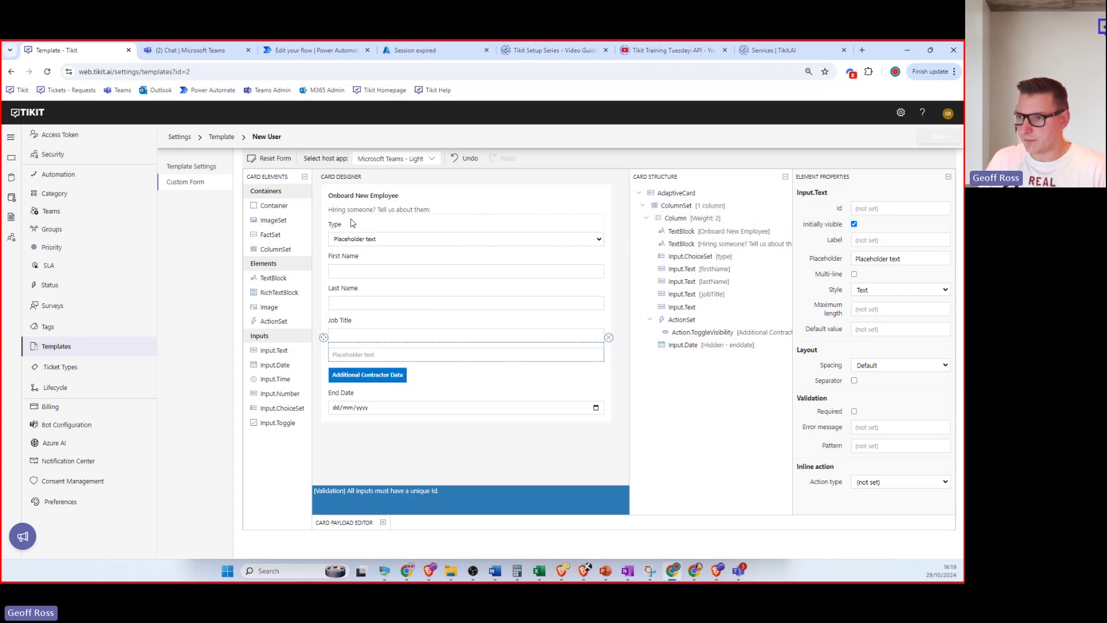
pyautogui.click(382, 304)
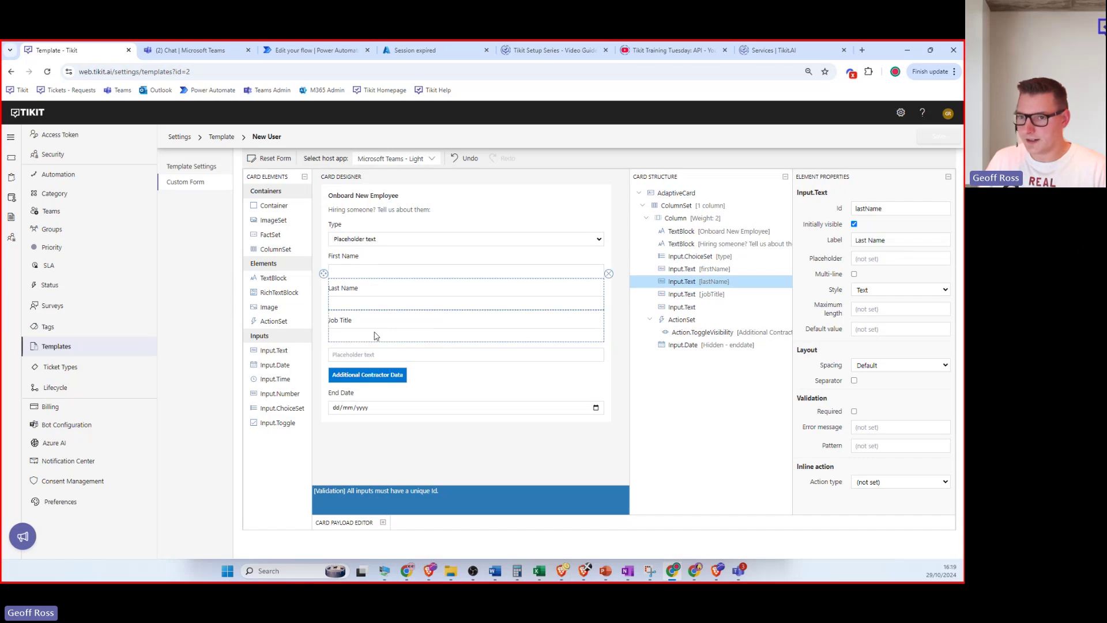
pyautogui.click(375, 336)
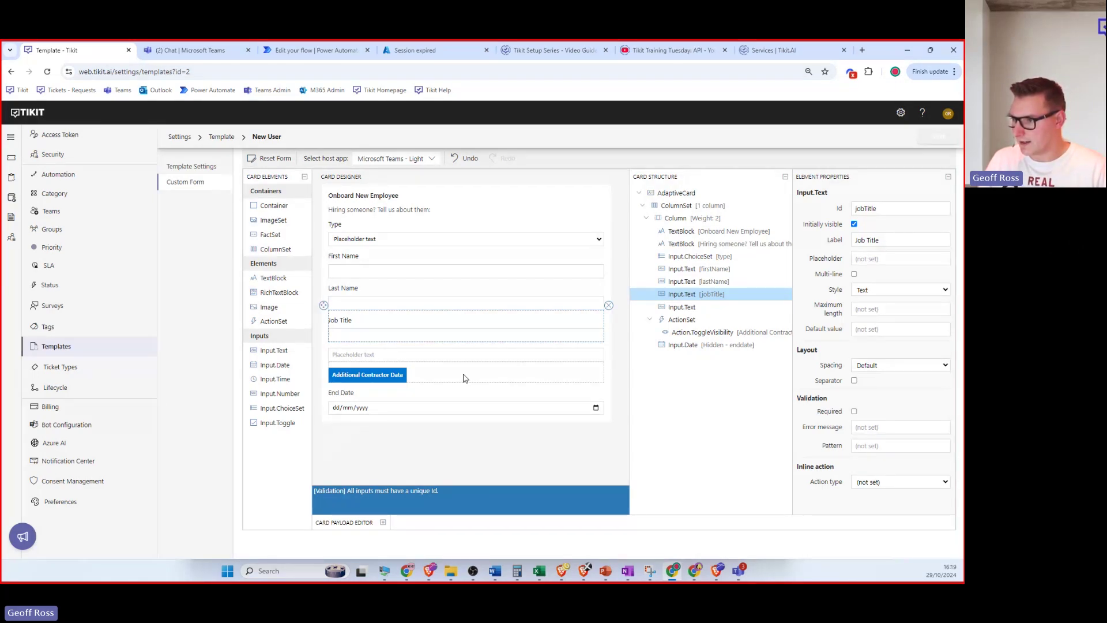
pyautogui.click(587, 358)
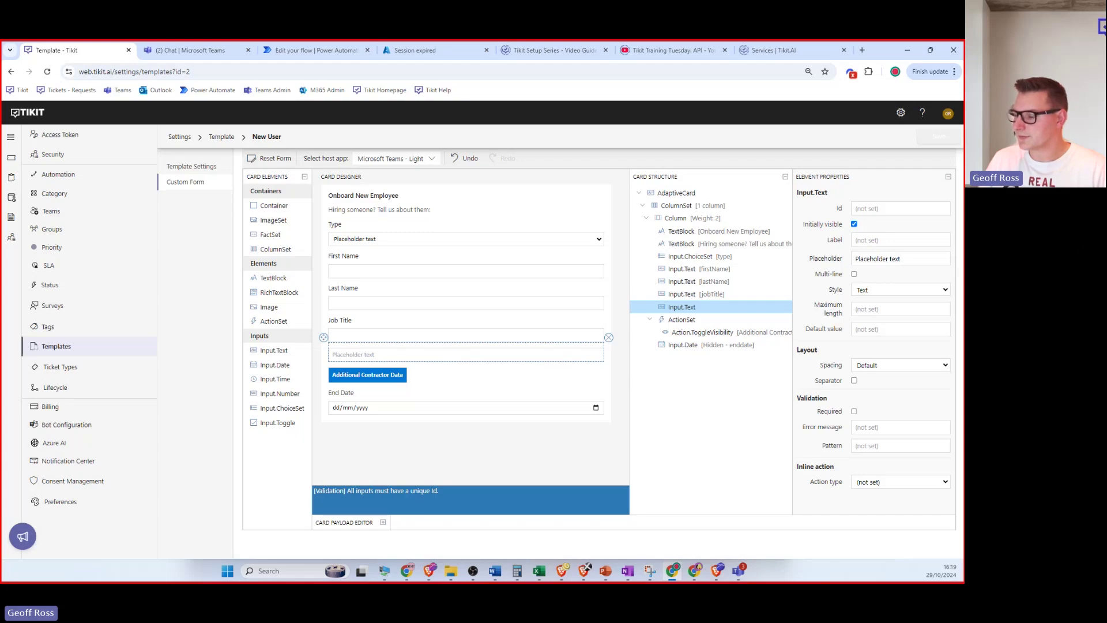
# Label the input 'What Department', clear its placeholder, keep style Text, and leave it optional.
pyautogui.click(891, 242)
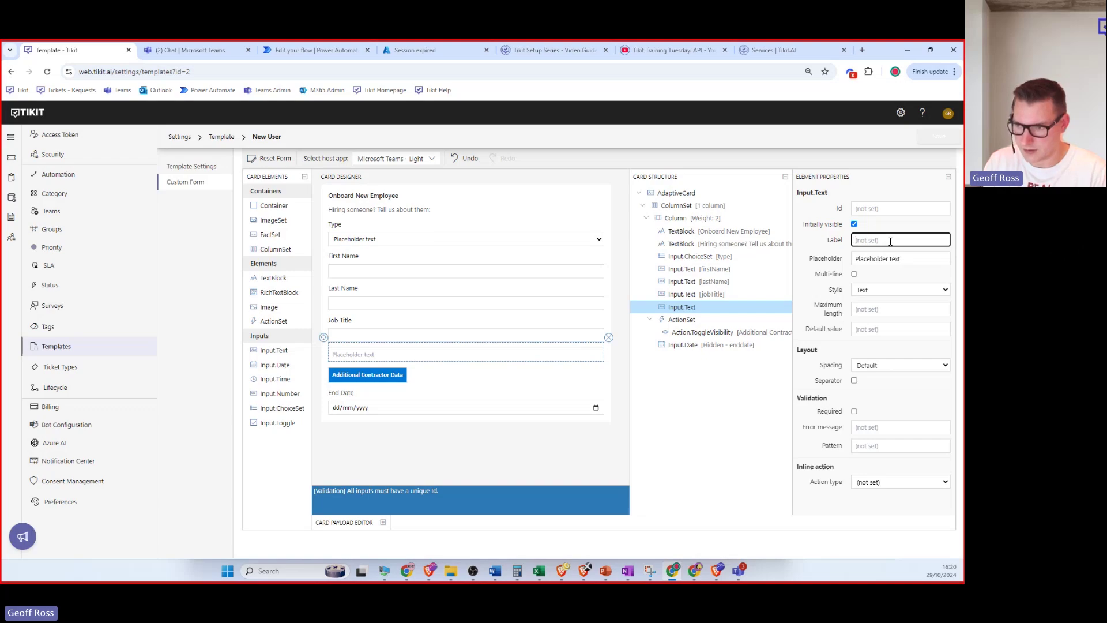
pyautogui.write('What De')
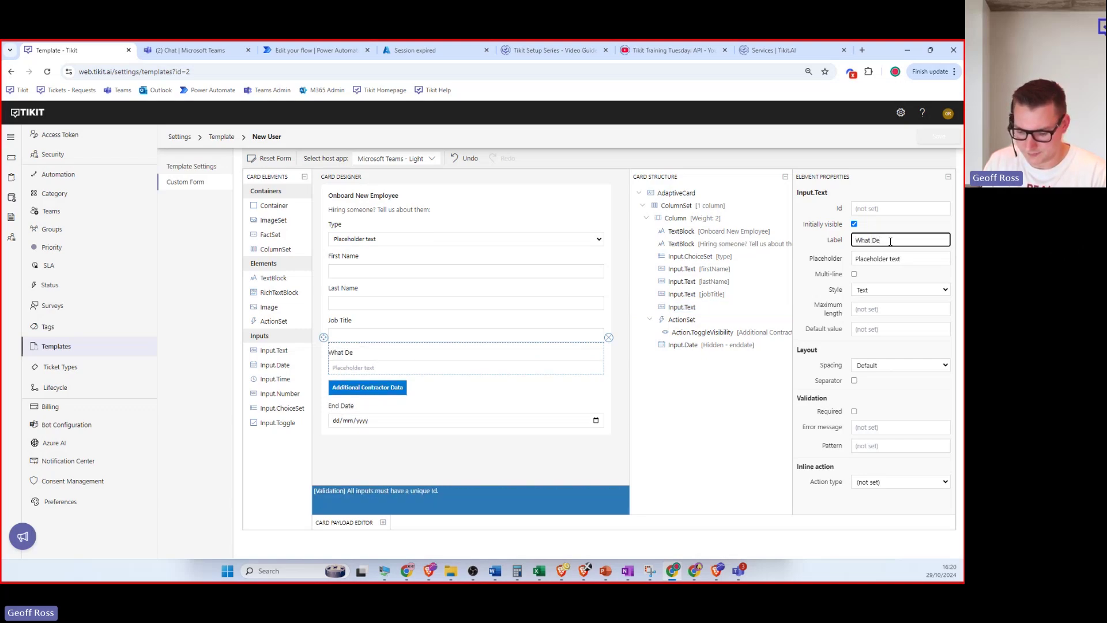
pyautogui.write('partment')
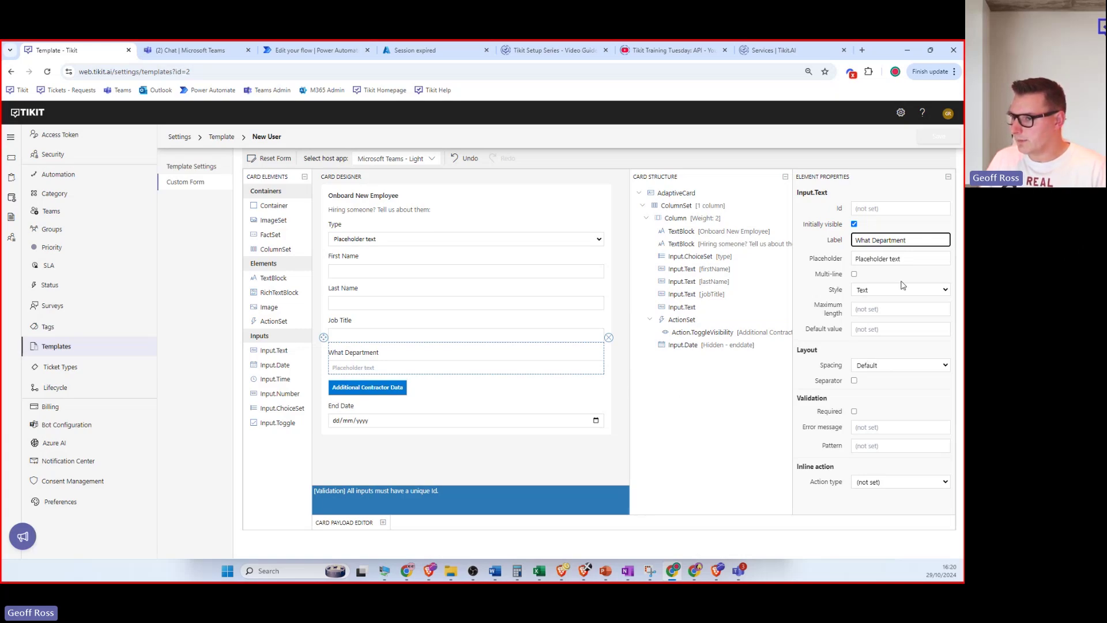
pyautogui.moveTo(920, 258); pyautogui.dragTo(830, 259)
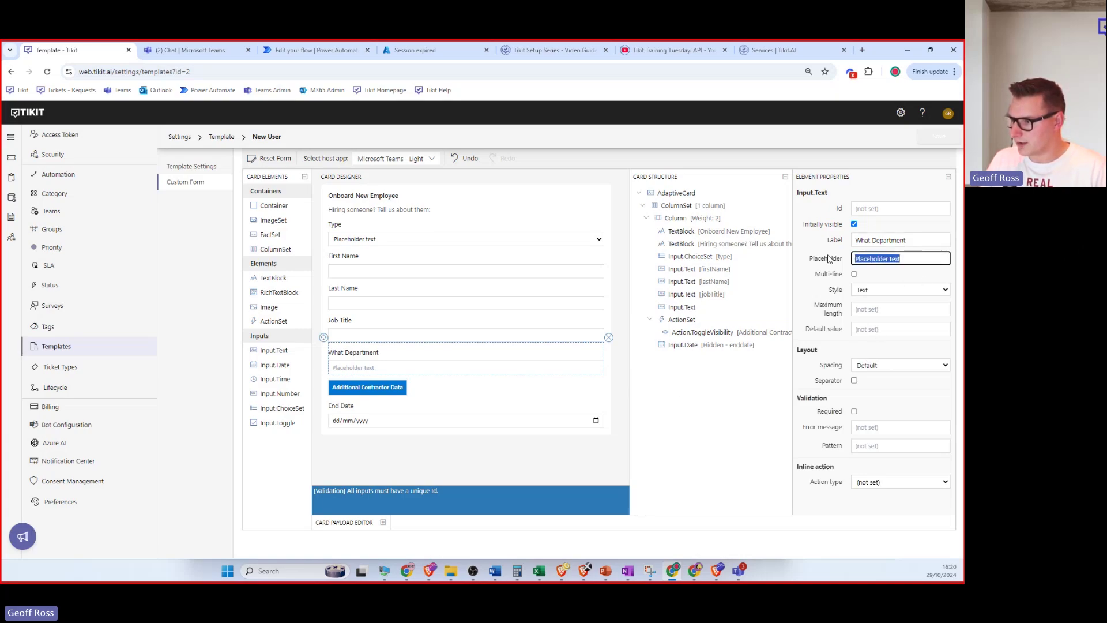
pyautogui.press('BackSpace')
pyautogui.click(908, 293)
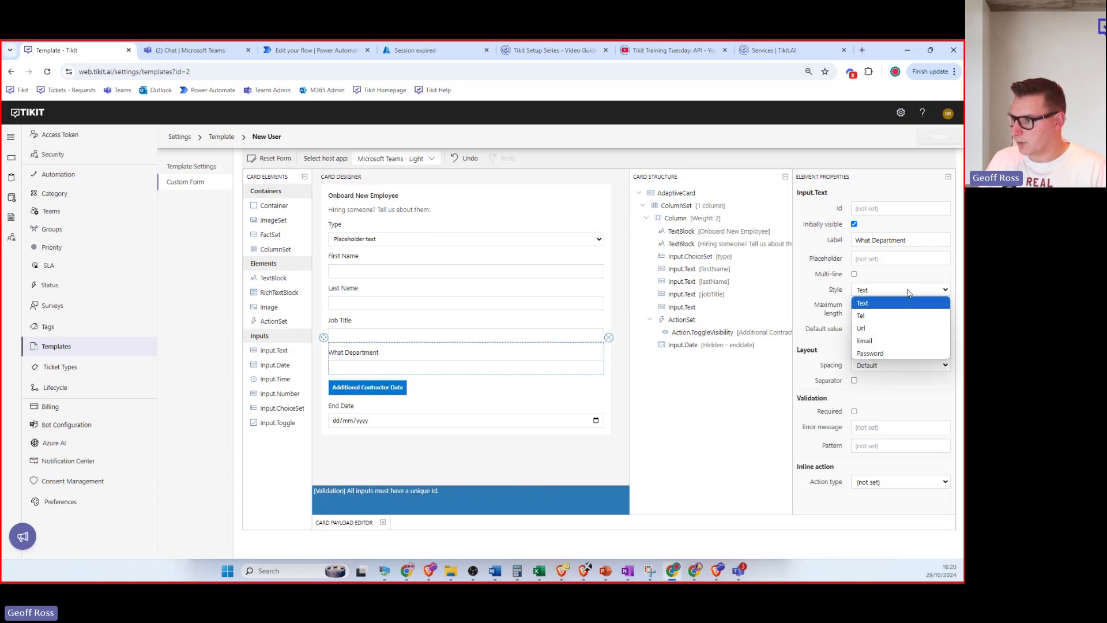
pyautogui.click(908, 293)
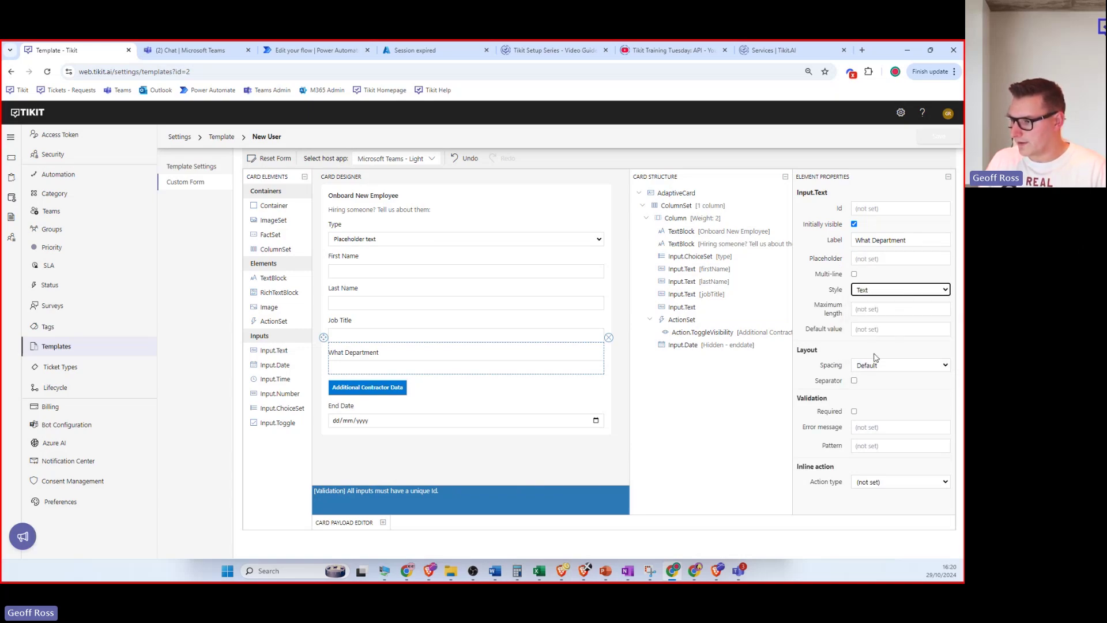
pyautogui.click(854, 411)
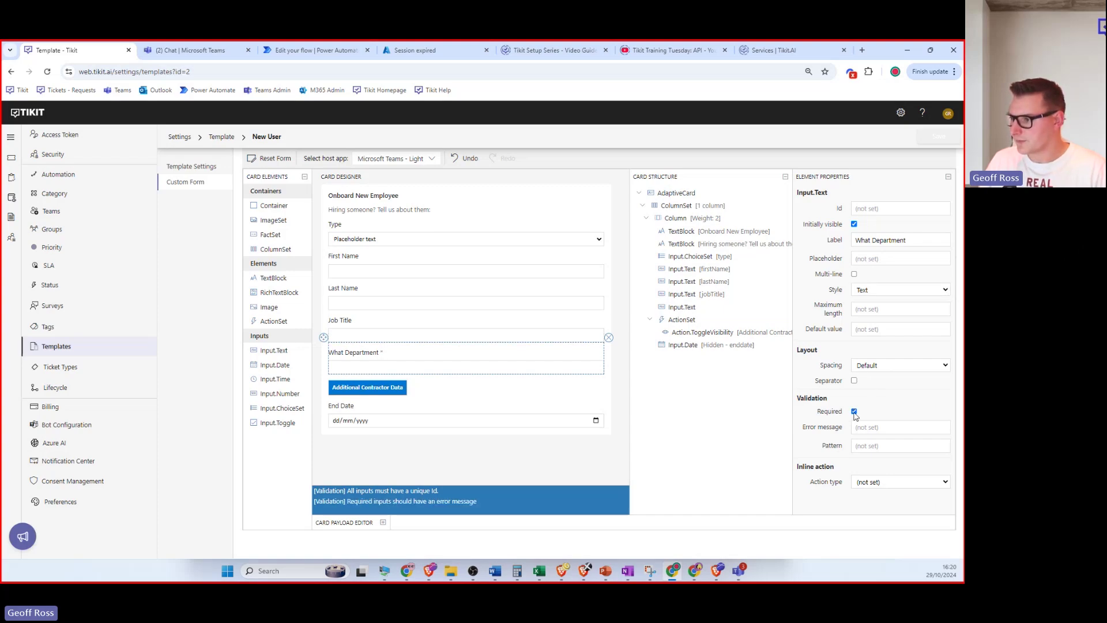
pyautogui.click(854, 411)
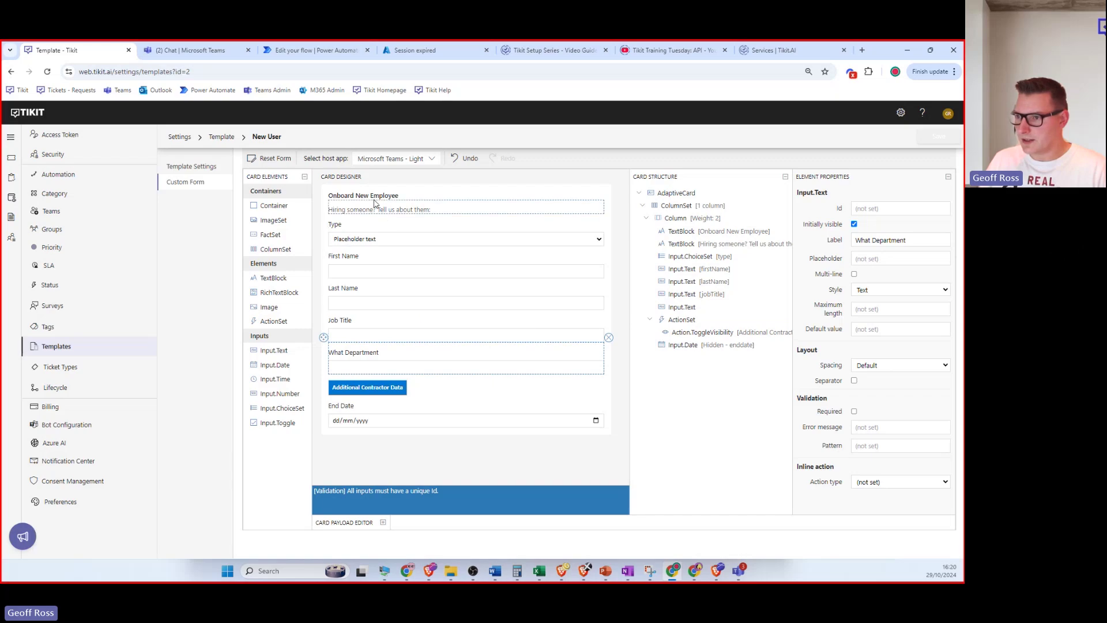
# Compare the heading, Type, First Name and Last Name Ids, then edit What Department's Id.
pyautogui.click(700, 233)
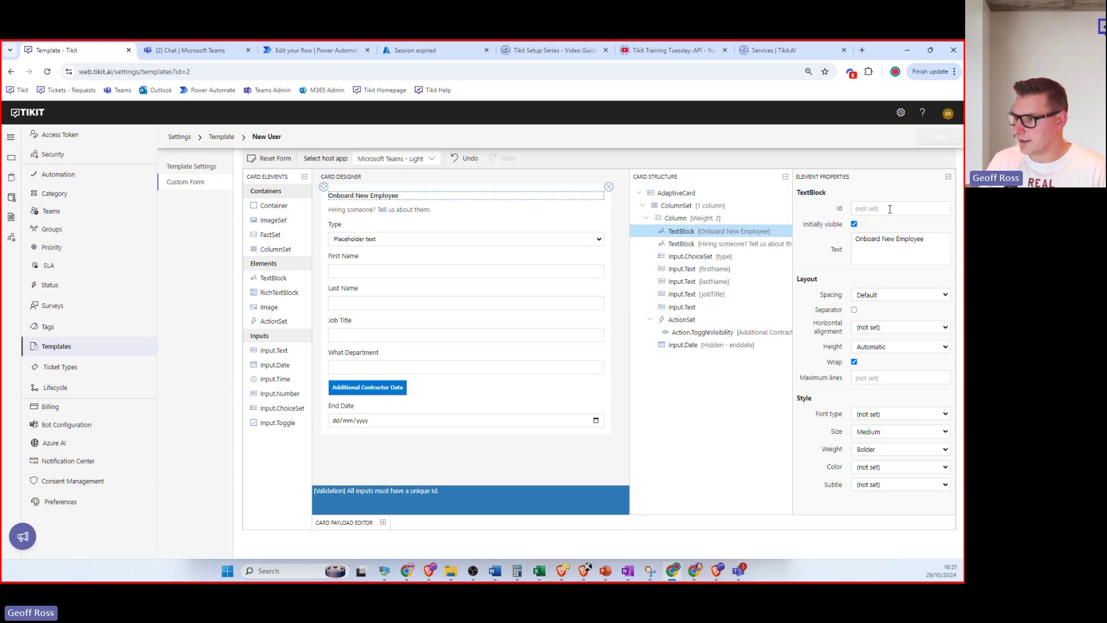
pyautogui.click(741, 257)
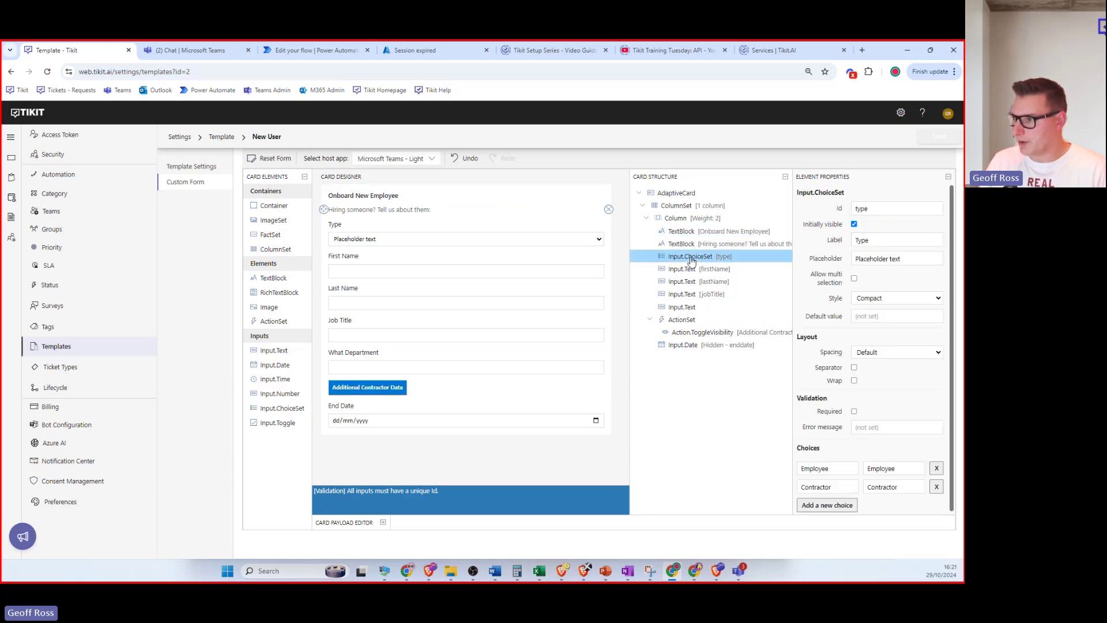
pyautogui.click(703, 269)
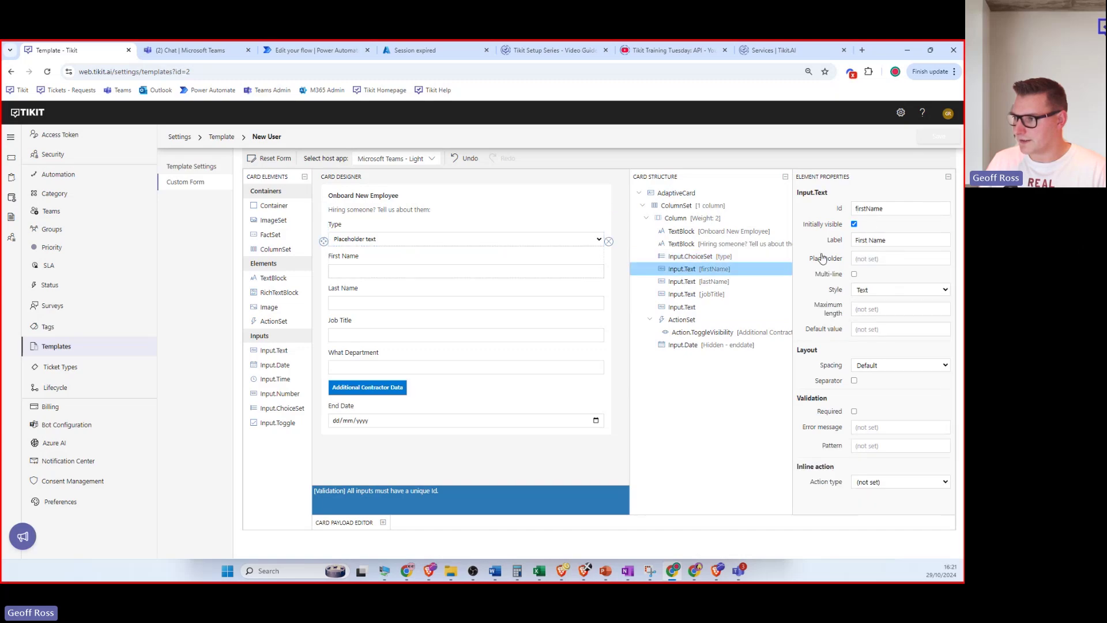
pyautogui.click(695, 282)
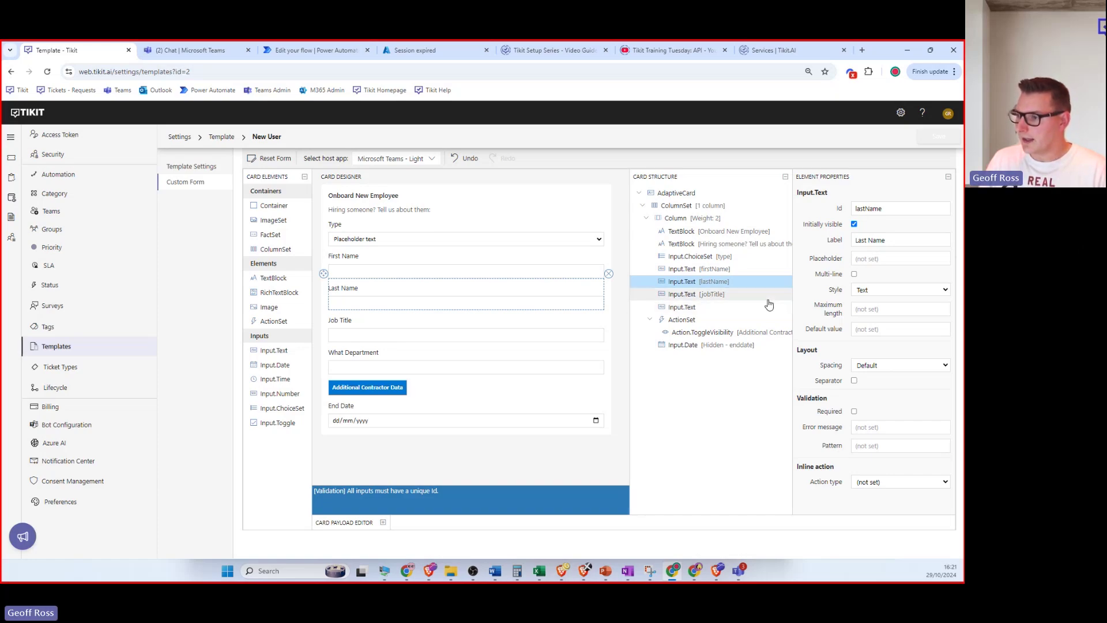
pyautogui.click(683, 307)
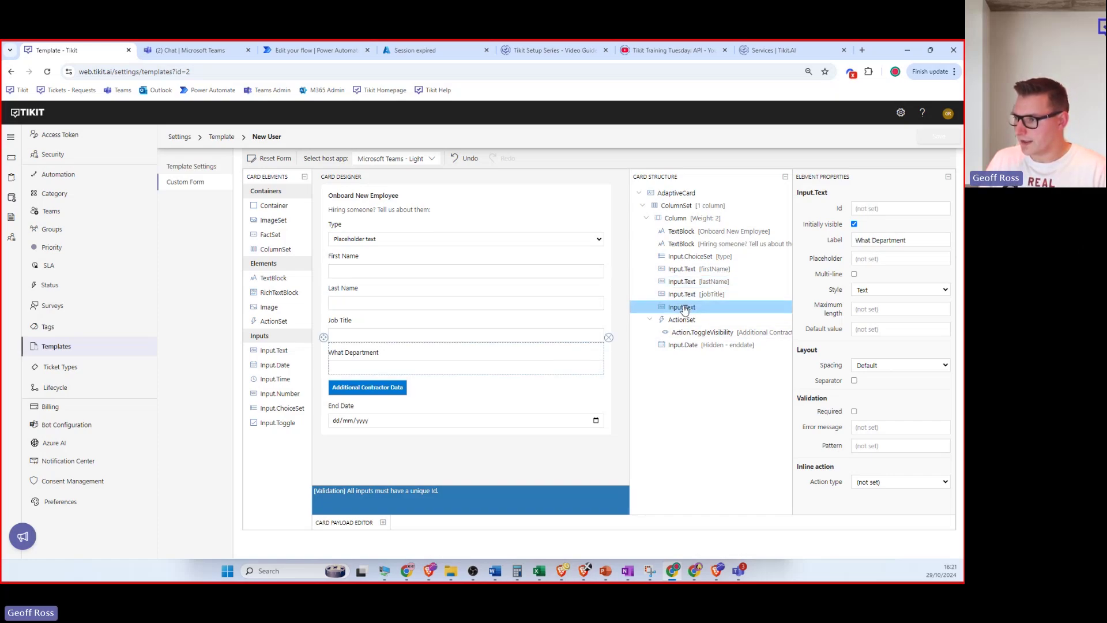
pyautogui.click(867, 211)
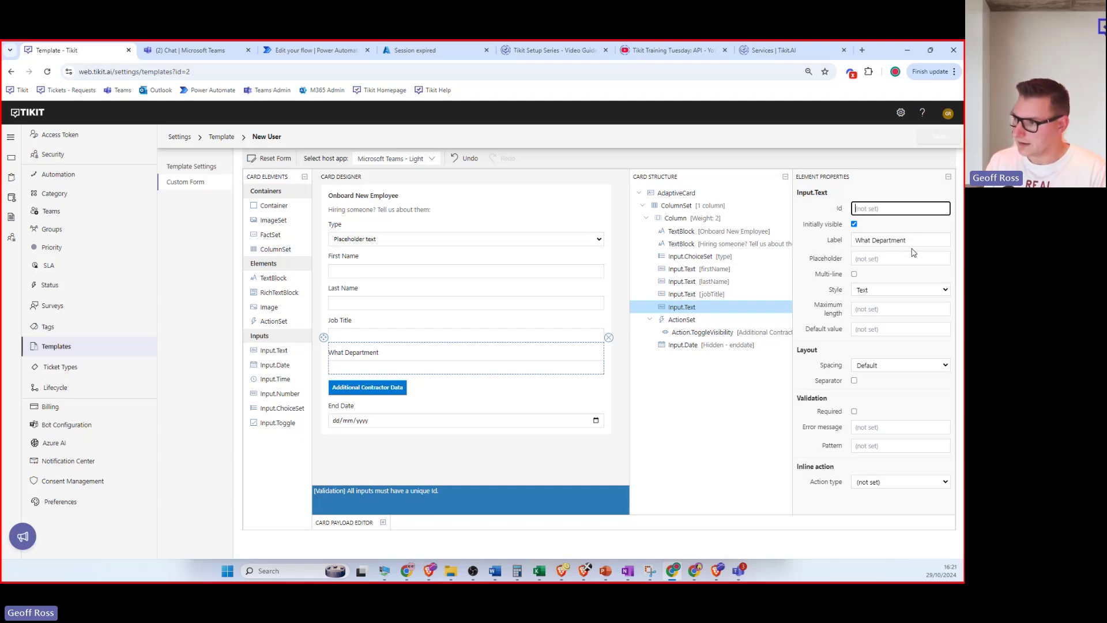
# Enter 'department' as What Department's Id, checking it against the jobTitle Id.
pyautogui.write('department')
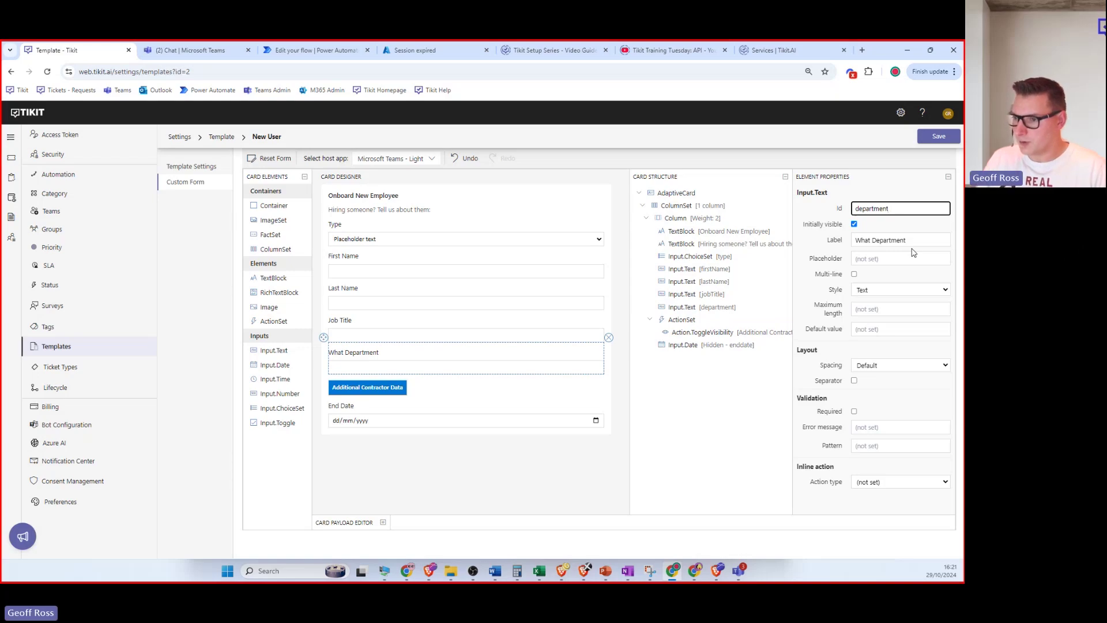
pyautogui.click(381, 332)
pyautogui.click(893, 208)
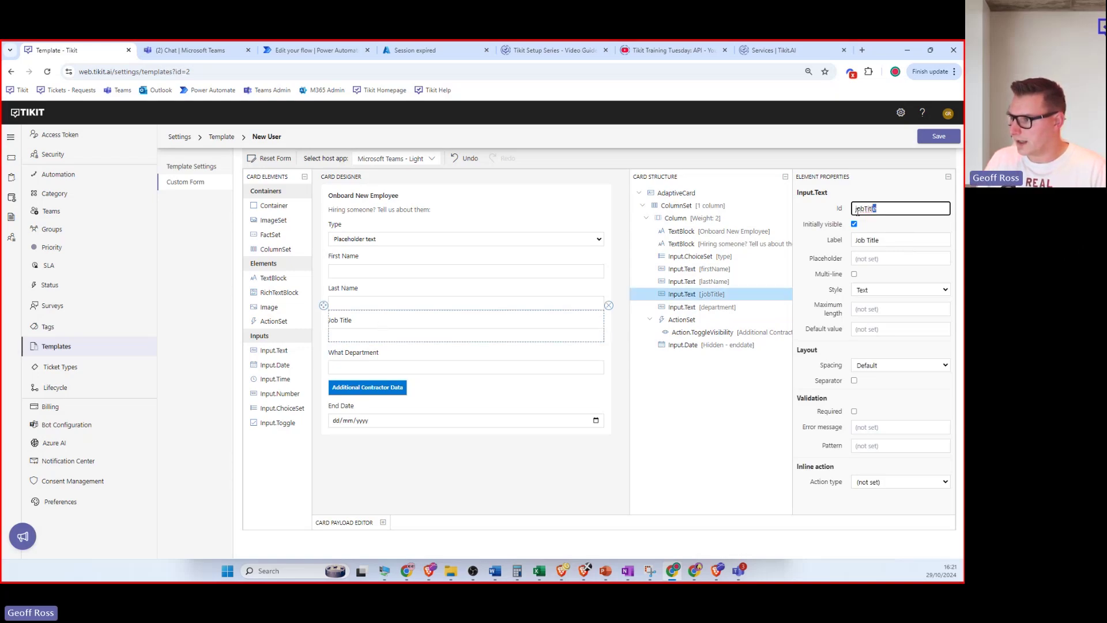
pyautogui.doubleClick(893, 208)
pyautogui.click(894, 208)
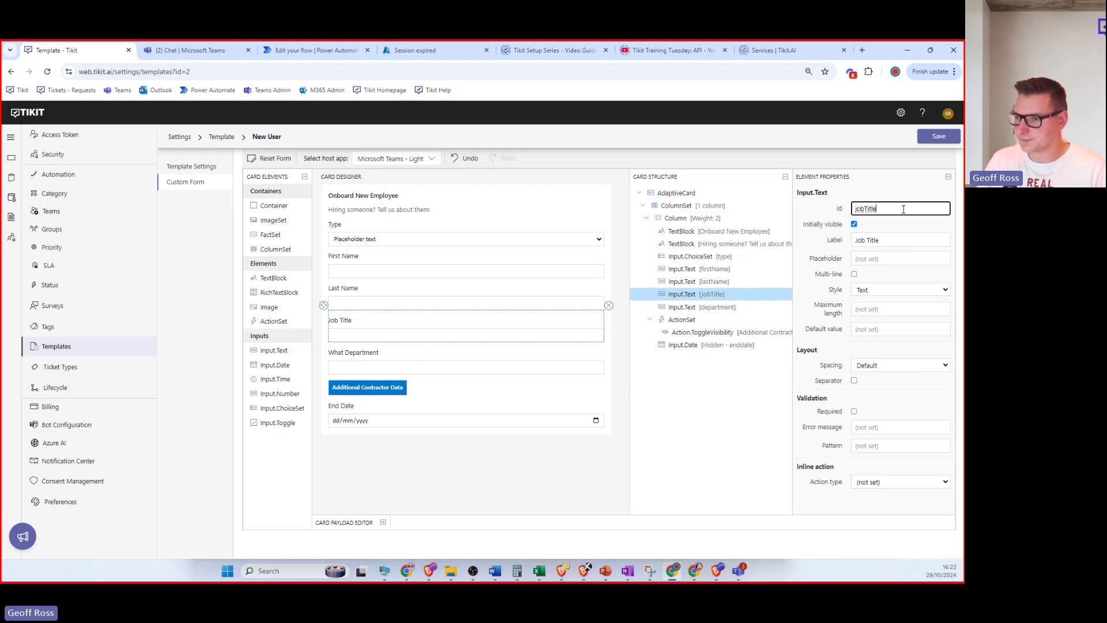
# Review the Last Name and What Department fields and save the New User template.
pyautogui.click(515, 296)
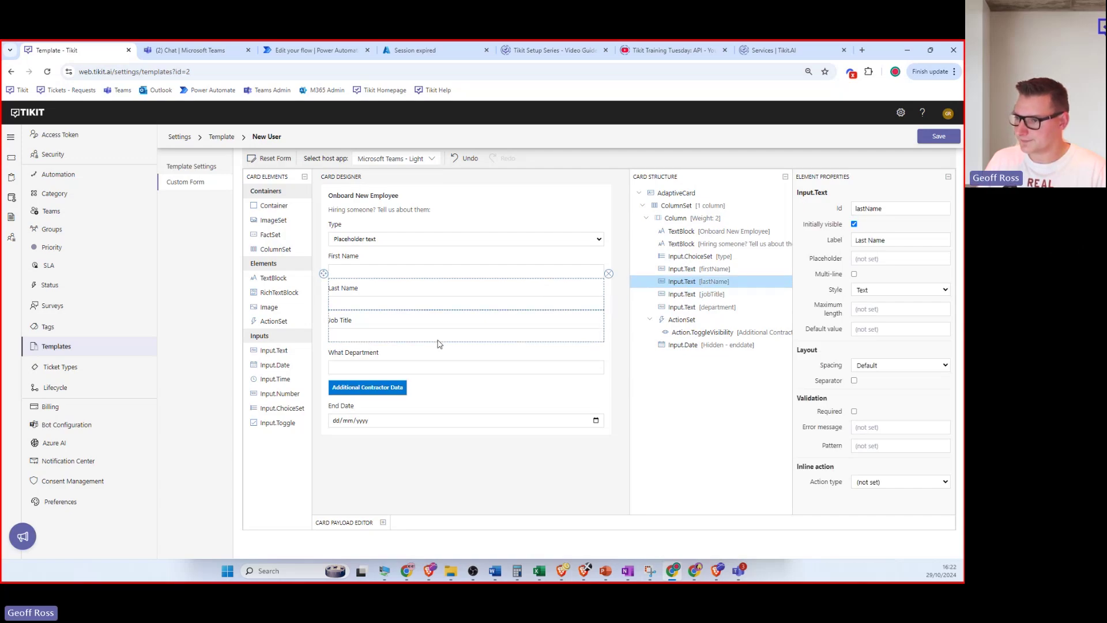
pyautogui.click(429, 358)
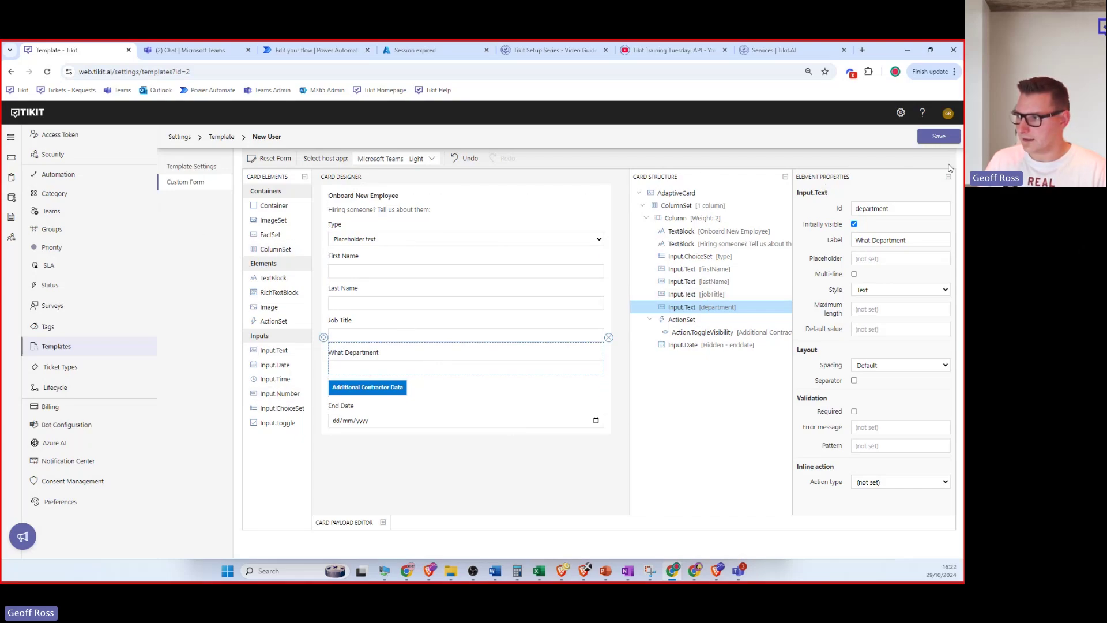
pyautogui.click(939, 136)
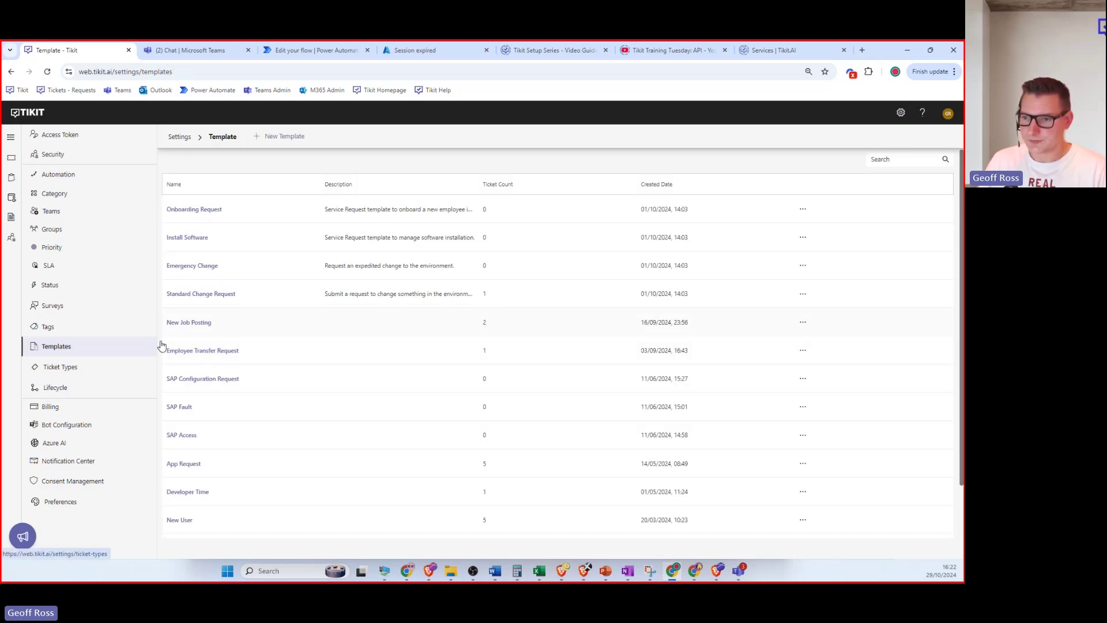
# Open the Employee Management - Onboarding lifecycle from the Lifecycle settings.
pyautogui.click(54, 392)
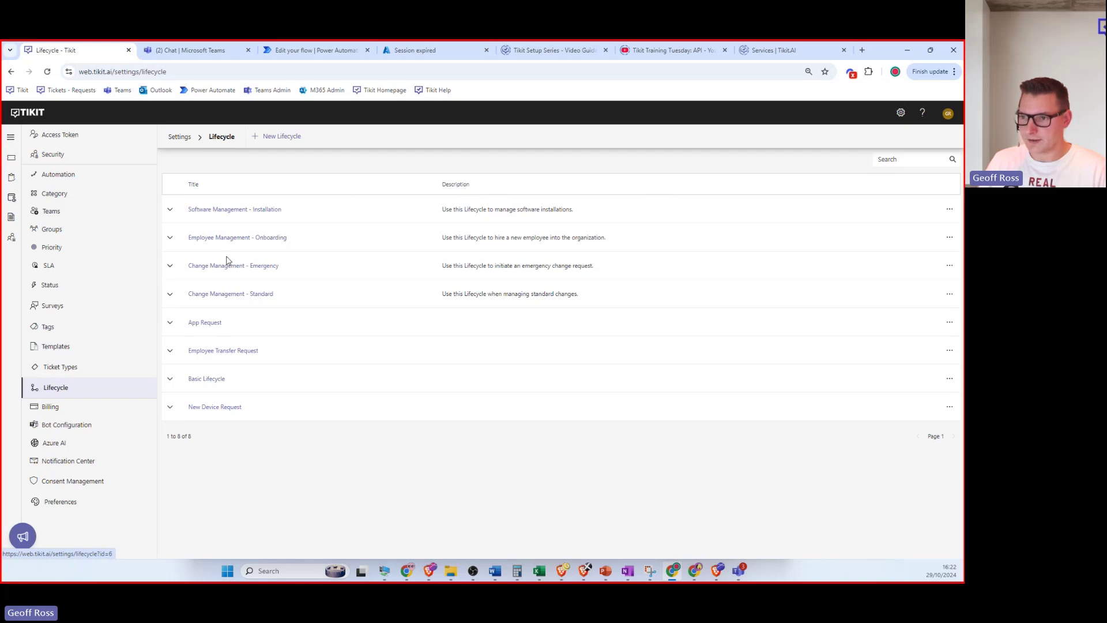
pyautogui.click(233, 239)
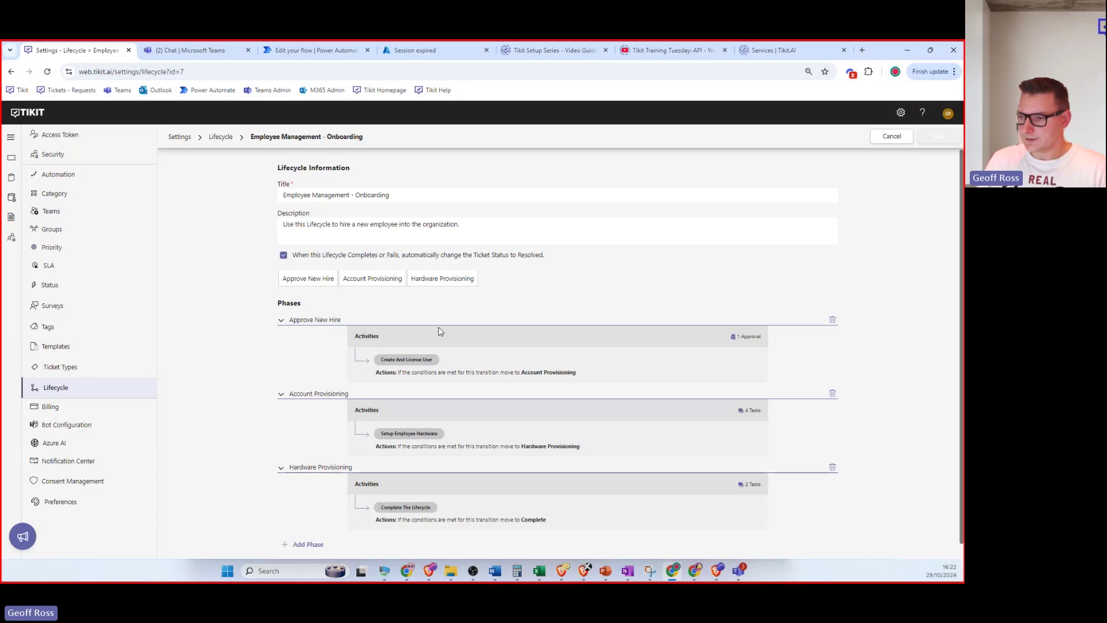
# Expand Approve New Hire to show its approval and the Create and License User transition.
pyautogui.scroll(-1, 576, 308)
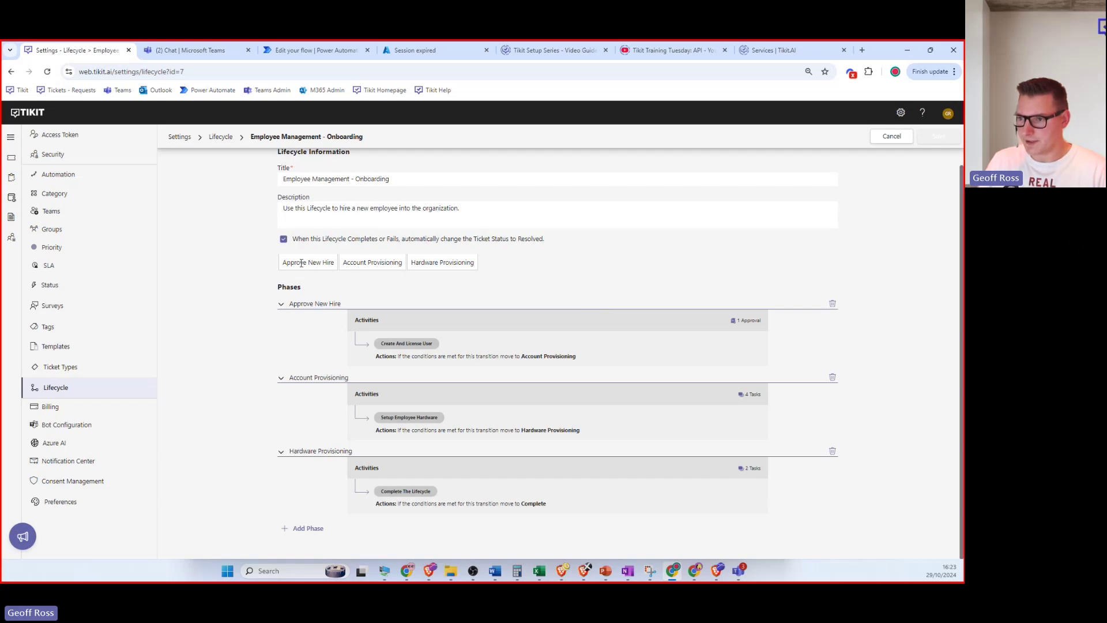
pyautogui.moveTo(282, 263); pyautogui.dragTo(500, 275)
pyautogui.click(327, 274)
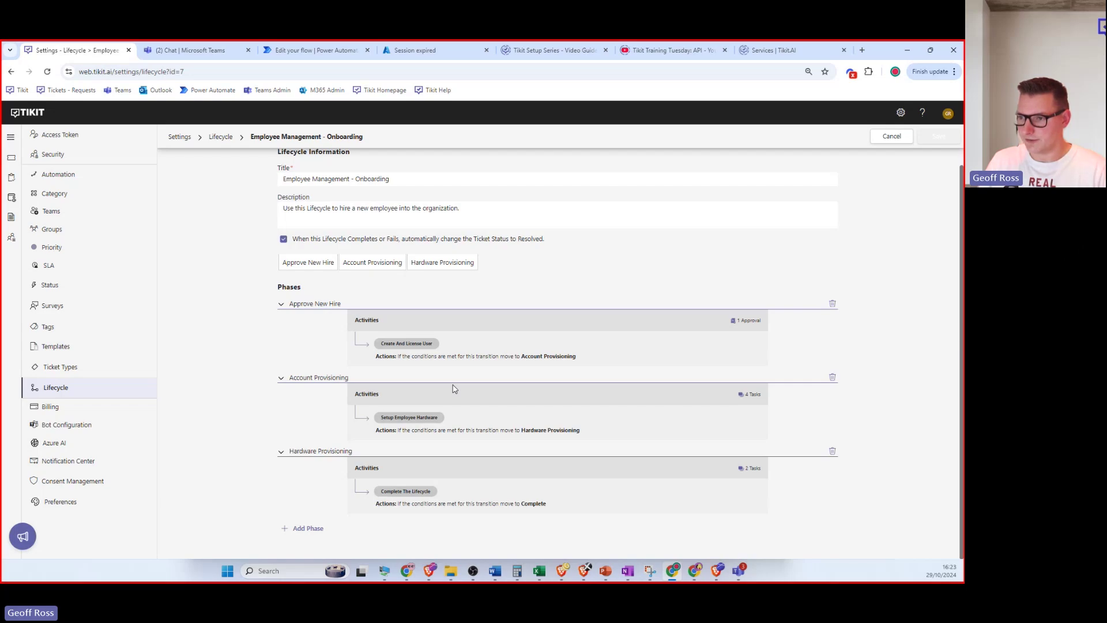
pyautogui.click(280, 304)
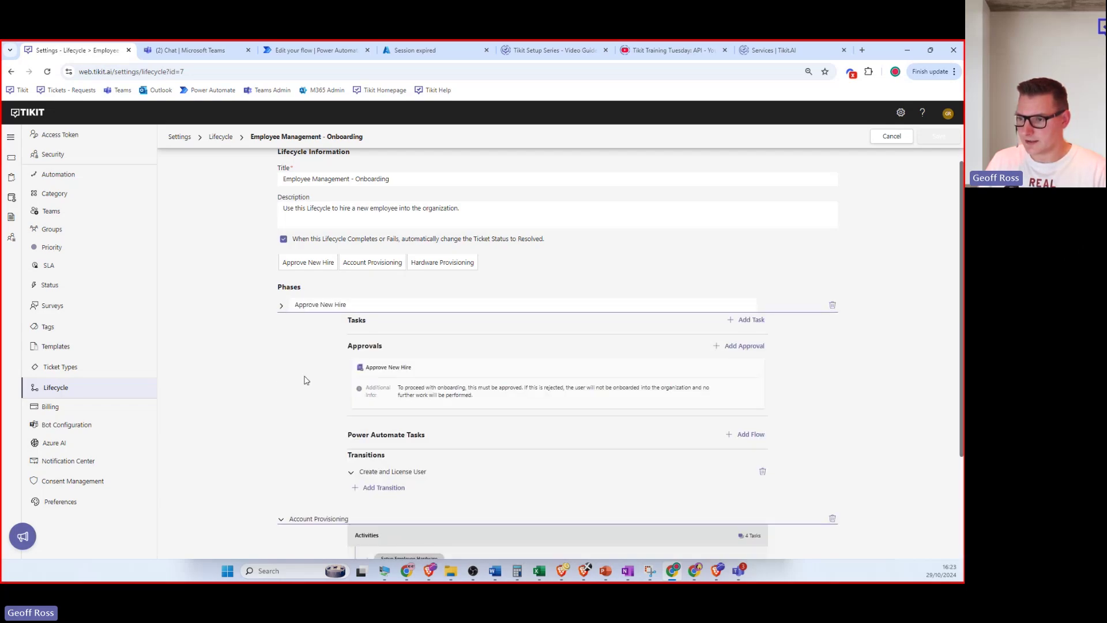
pyautogui.scroll(-3, 306, 380)
pyautogui.scroll(2, 332, 367)
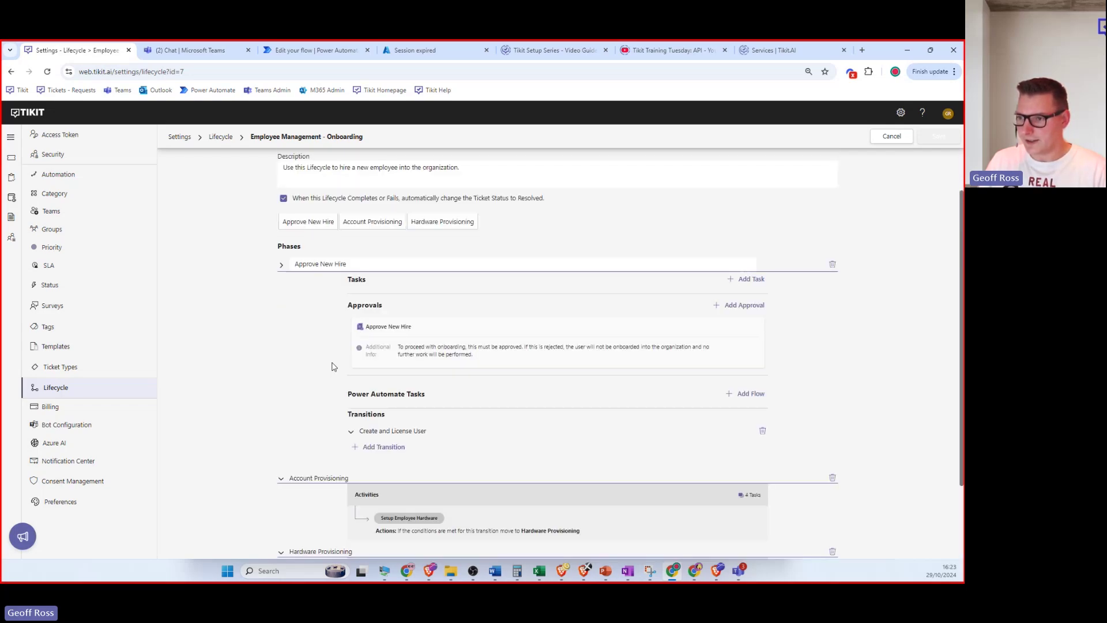
pyautogui.scroll(1, 331, 366)
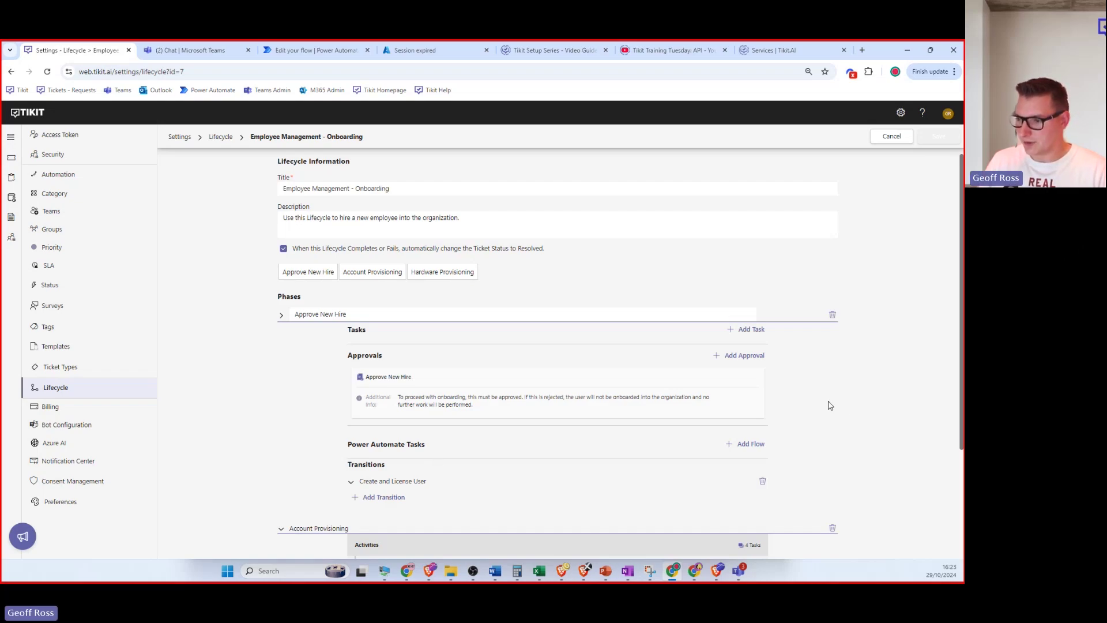
# Expand the Account Provisioning phase to reveal its four tasks.
pyautogui.scroll(-3, 816, 392)
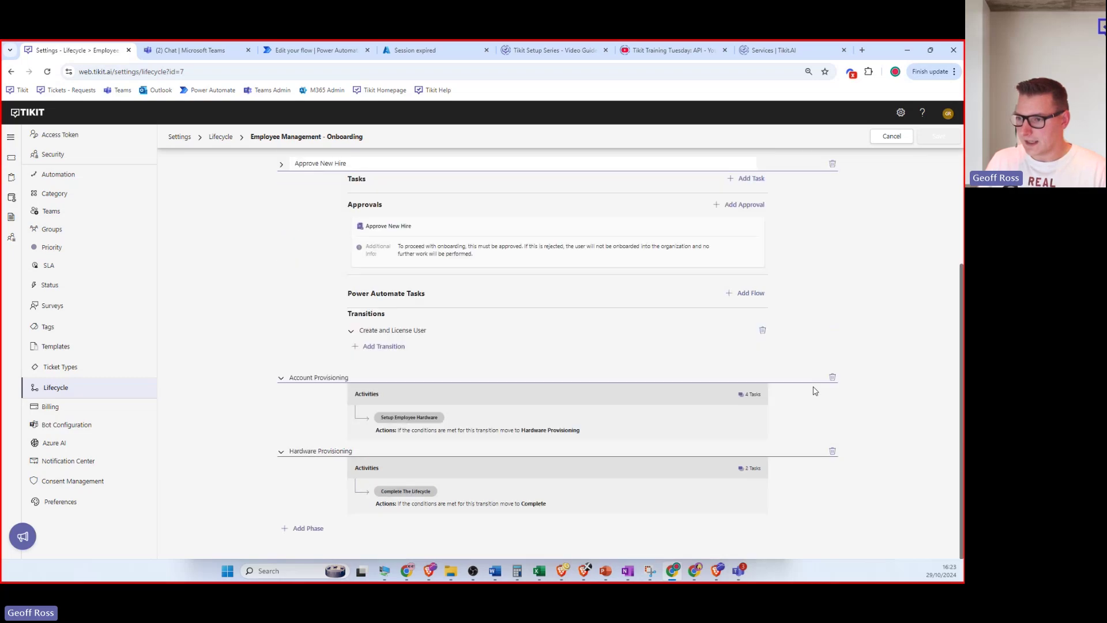
pyautogui.click(281, 378)
pyautogui.scroll(-3, 305, 372)
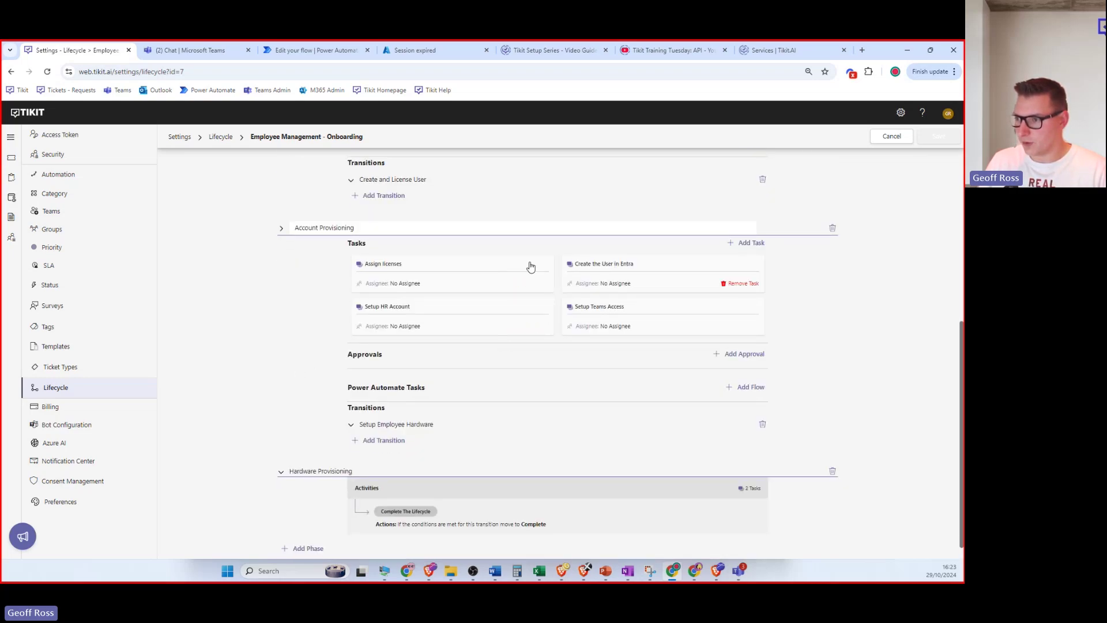
pyautogui.moveTo(546, 326)
pyautogui.scroll(5, 546, 326)
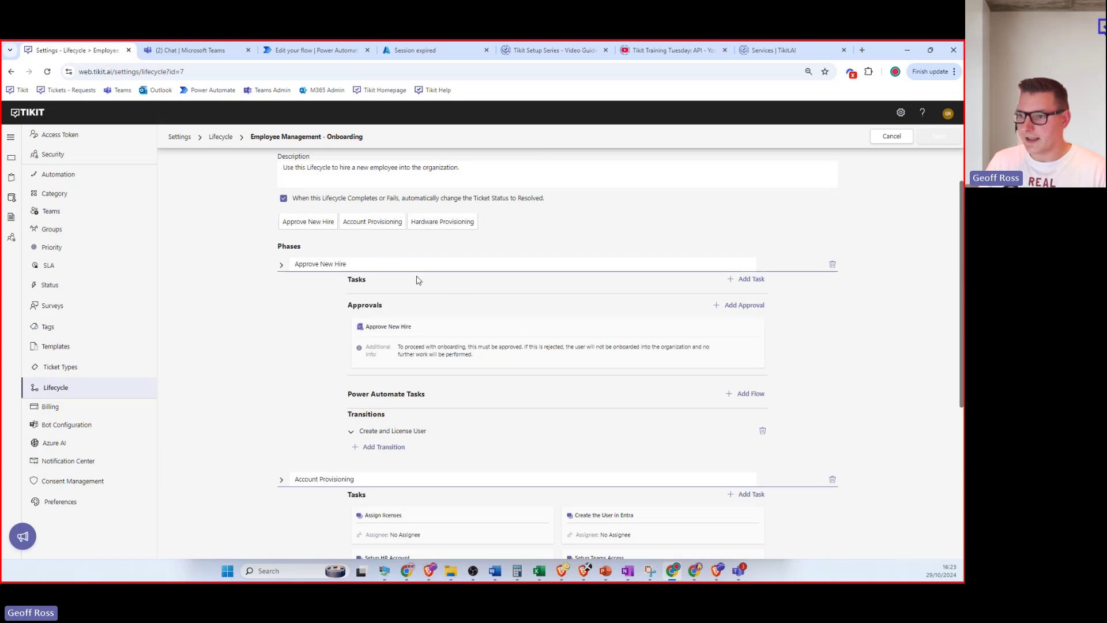
pyautogui.moveTo(272, 225); pyautogui.dragTo(338, 229)
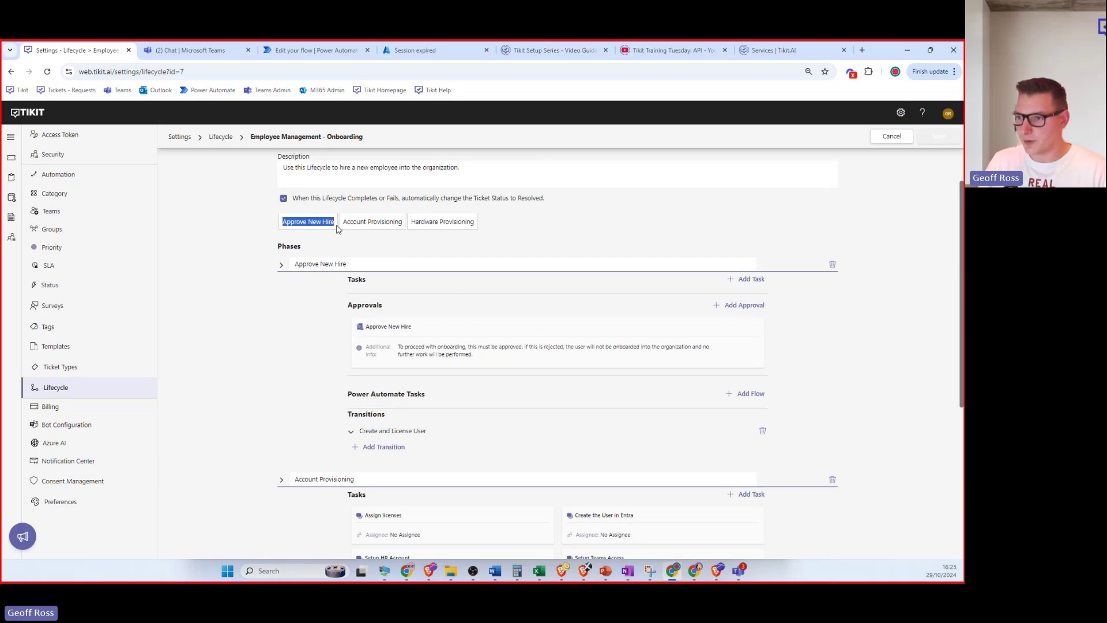
pyautogui.click(300, 325)
pyautogui.moveTo(461, 338)
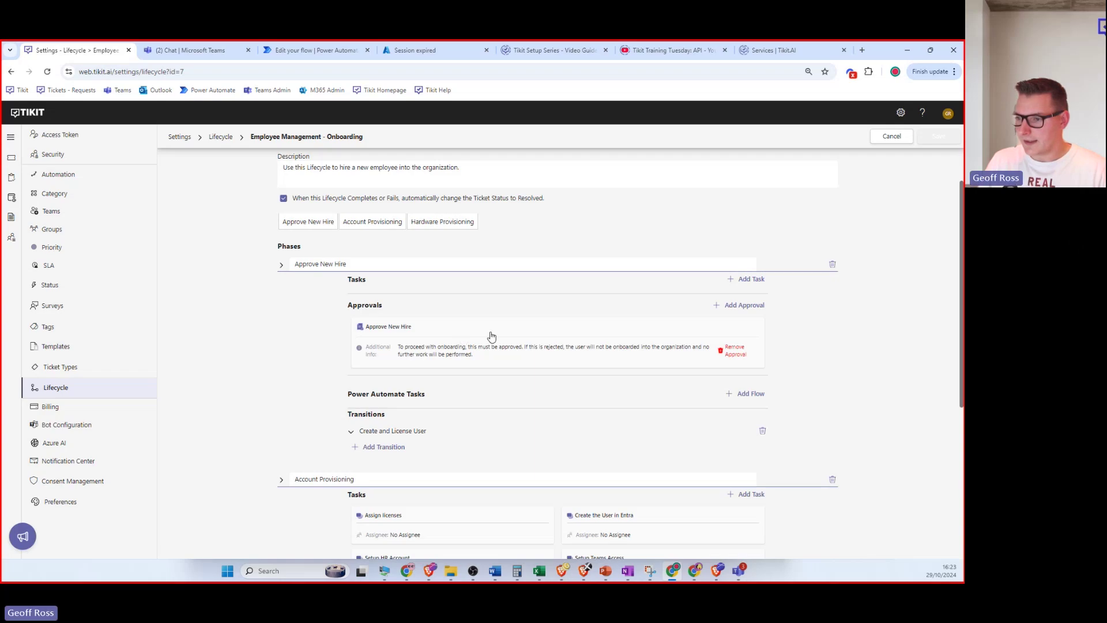
pyautogui.scroll(-1, 486, 336)
pyautogui.scroll(-1, 484, 335)
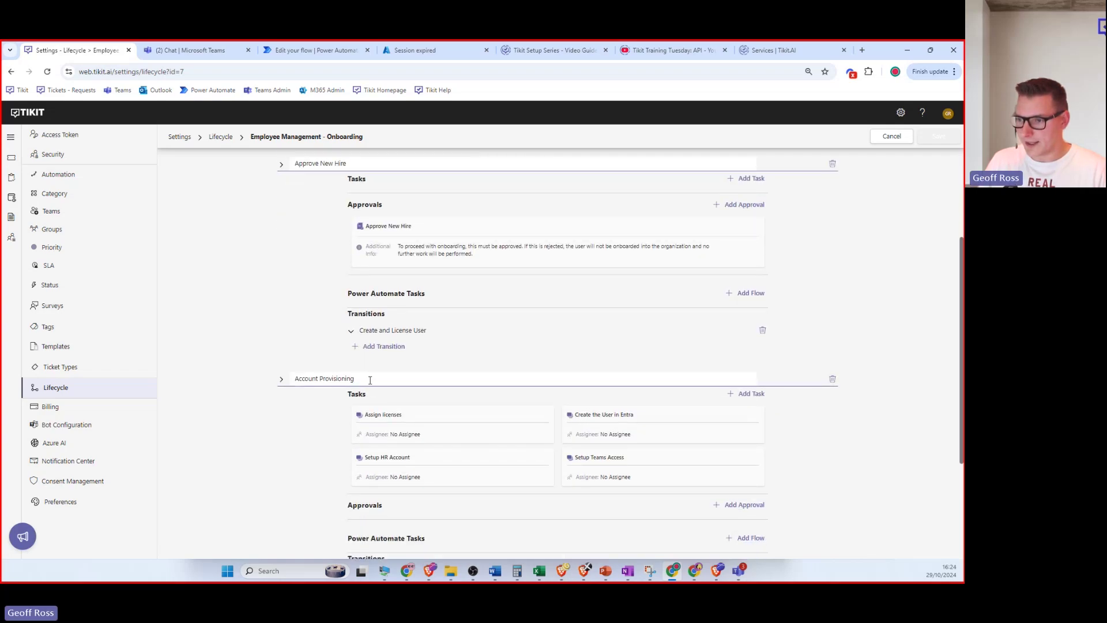
# Review Account Provisioning's task cards and open the Assign licenses task.
pyautogui.moveTo(370, 380); pyautogui.dragTo(294, 380)
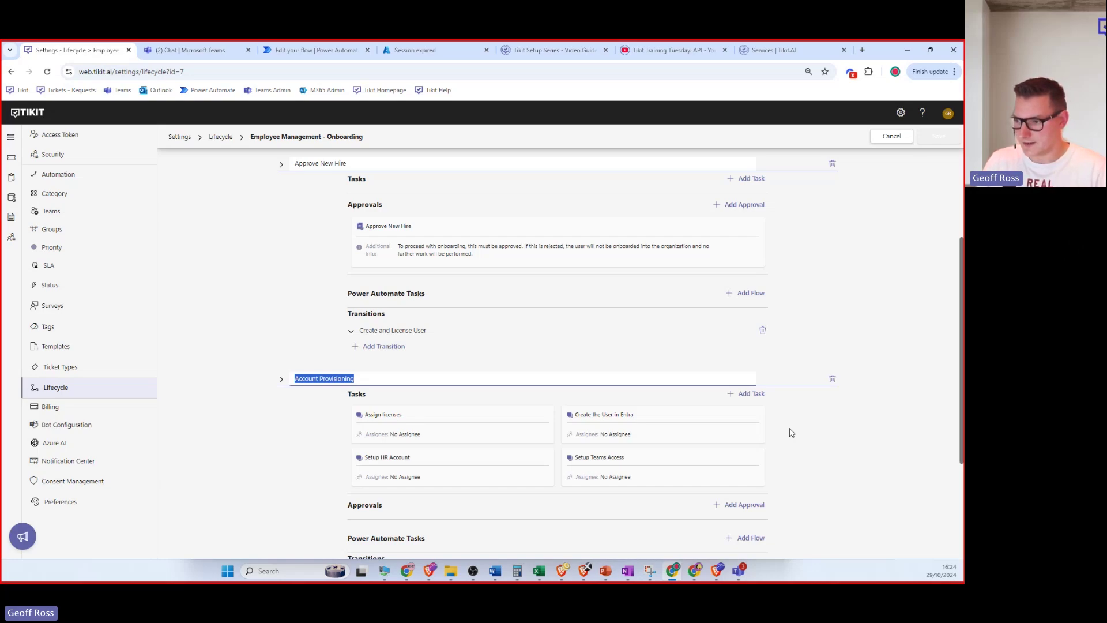
pyautogui.moveTo(636, 426)
pyautogui.moveTo(440, 460)
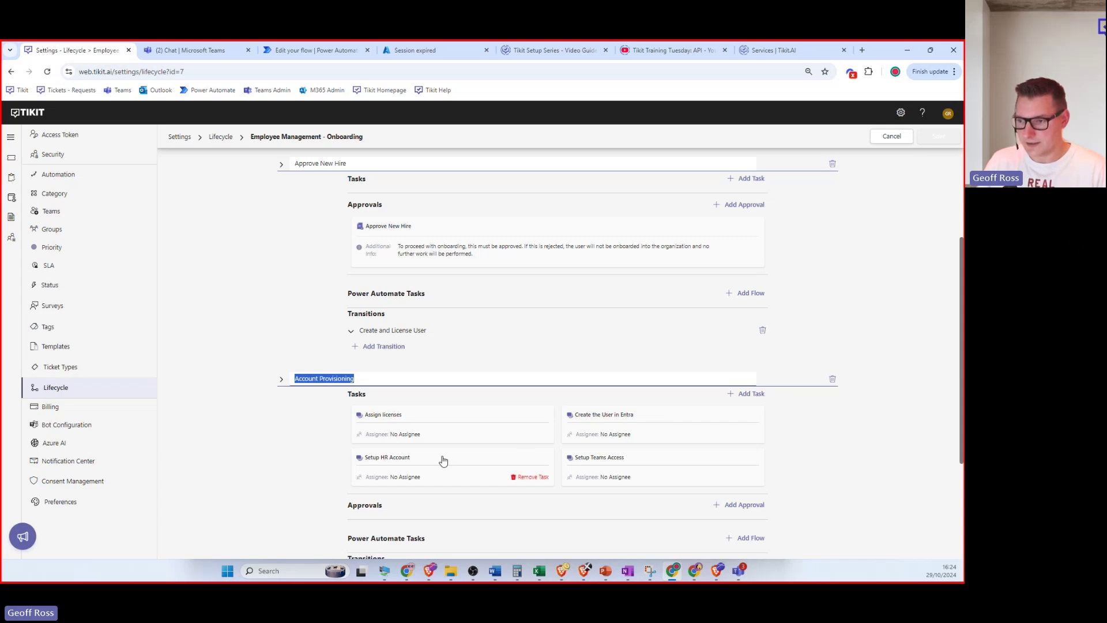
pyautogui.moveTo(625, 459)
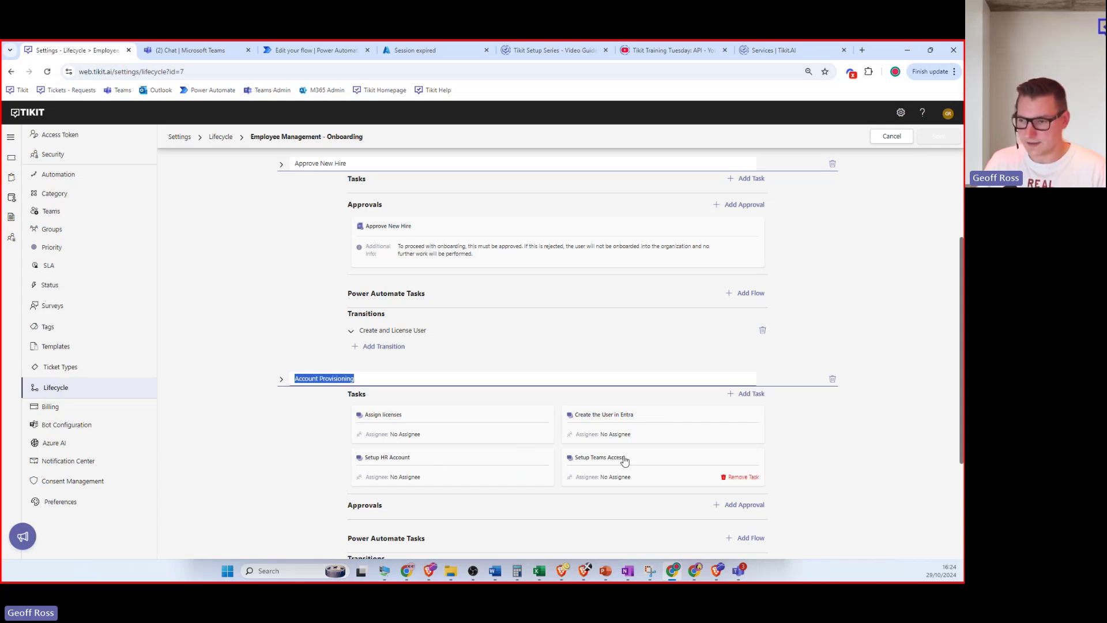
pyautogui.moveTo(397, 439)
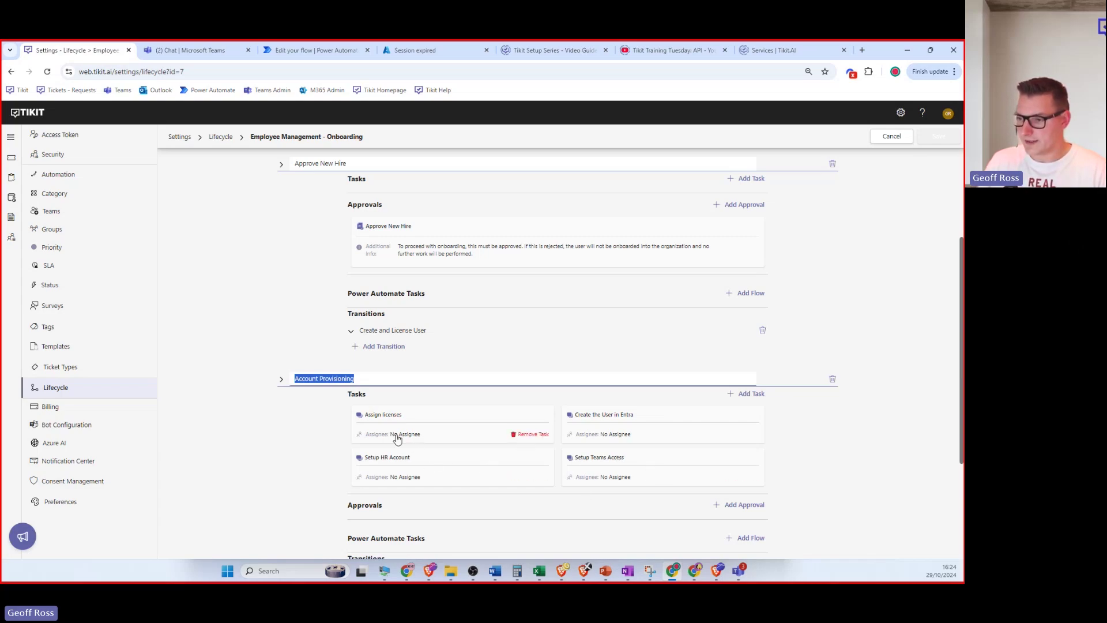
pyautogui.click(418, 433)
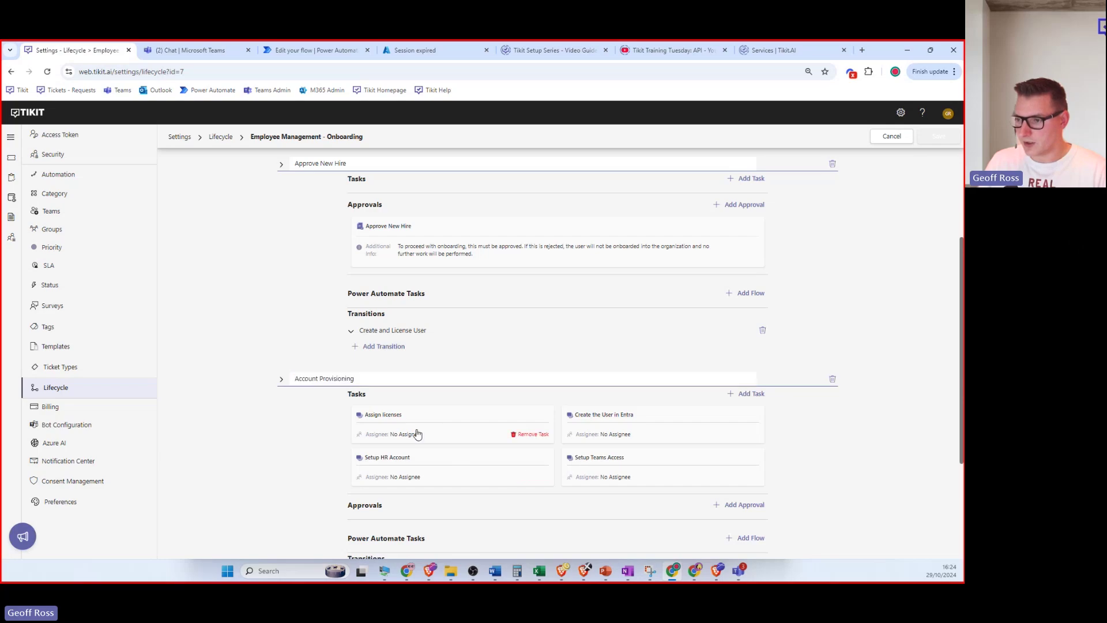
pyautogui.click(417, 434)
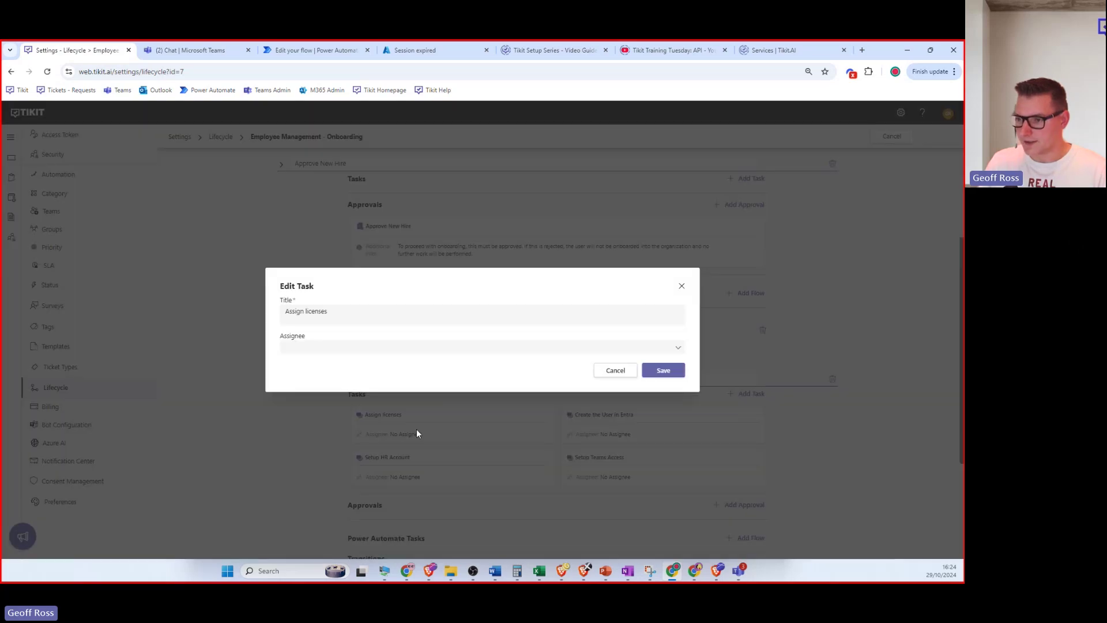
pyautogui.click(615, 371)
pyautogui.moveTo(638, 444)
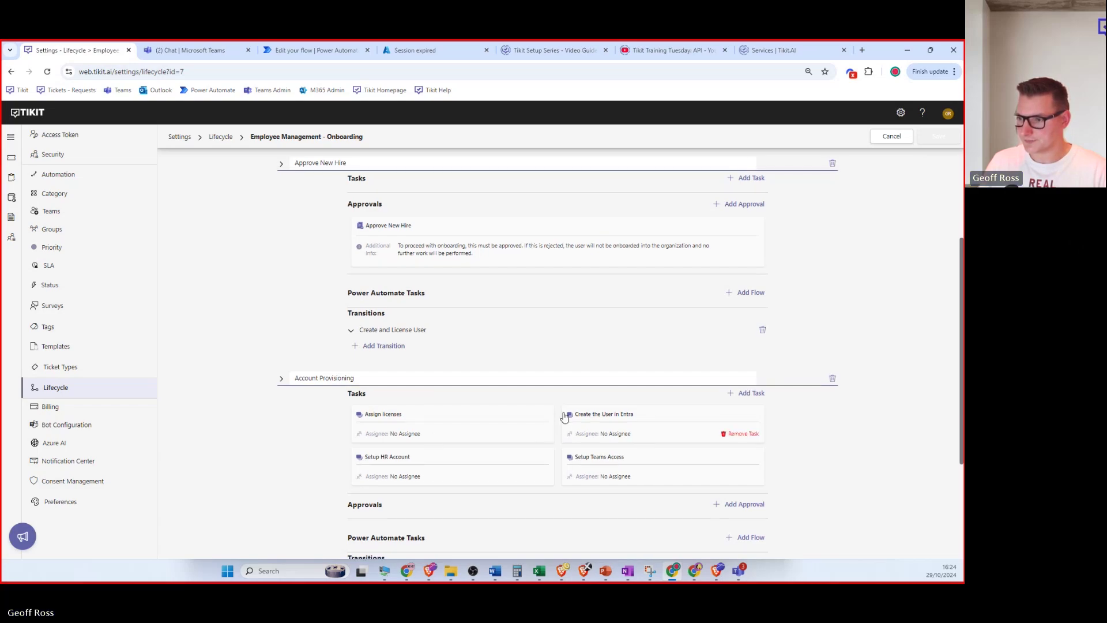
pyautogui.scroll(-3, 565, 416)
# Expand Hardware Provisioning and show the Setup Employee Hardware transition's default logic.
pyautogui.click(292, 453)
pyautogui.scroll(-2, 317, 383)
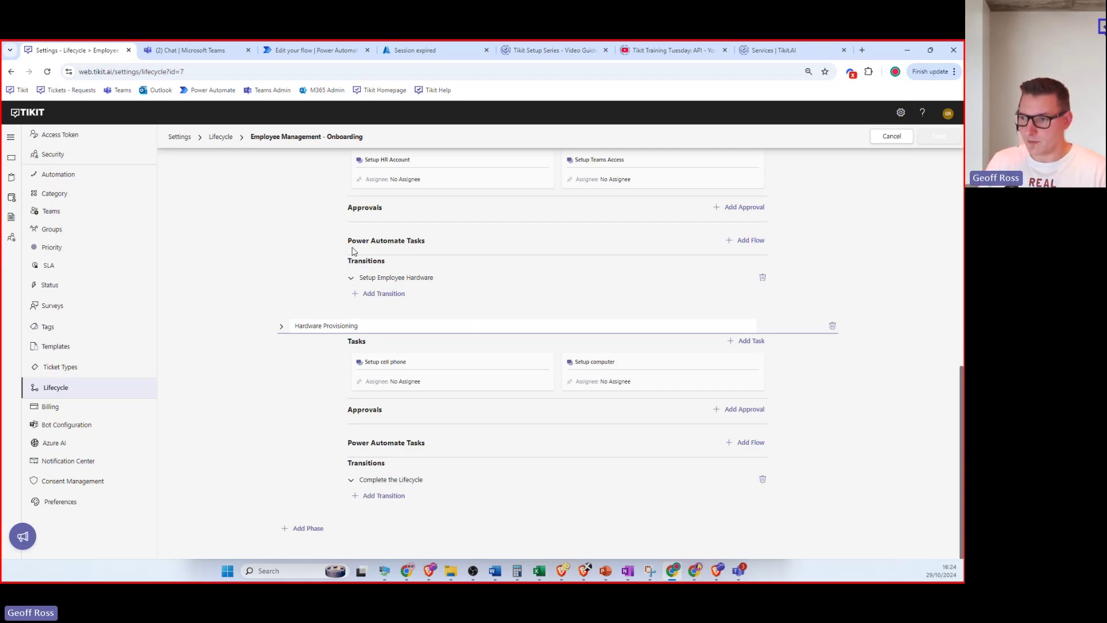
pyautogui.click(351, 278)
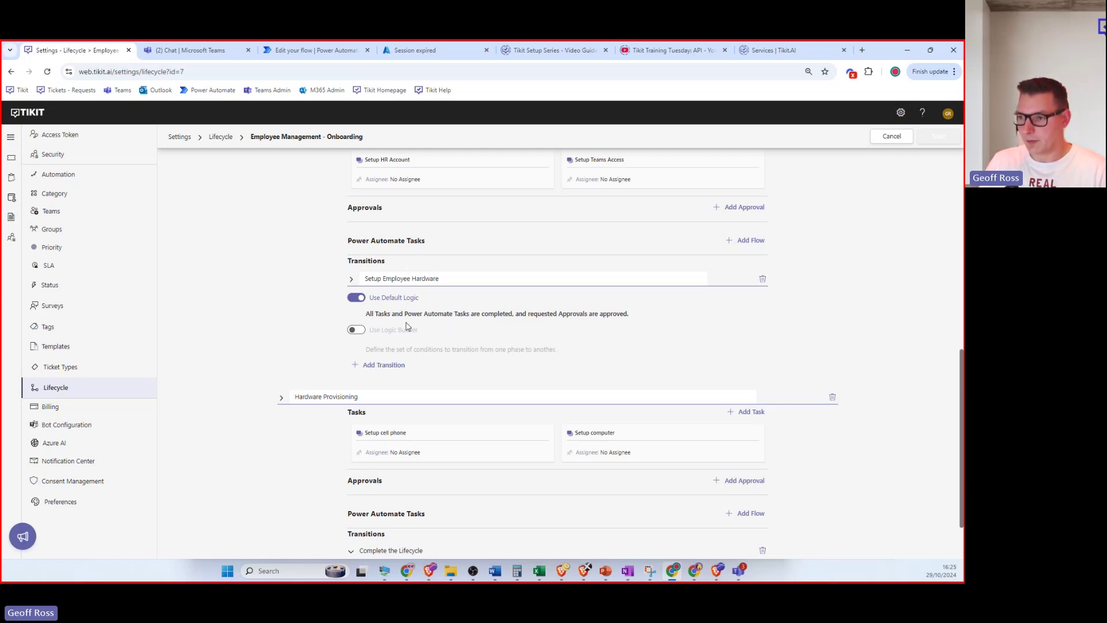
pyautogui.click(355, 331)
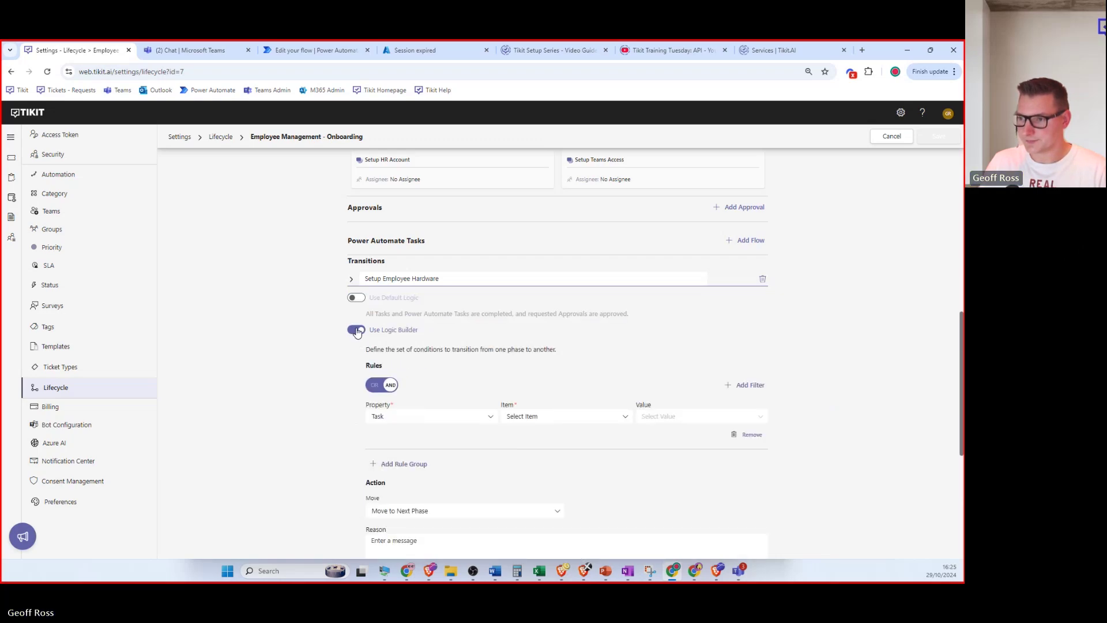
pyautogui.click(356, 329)
pyautogui.scroll(10, 406, 325)
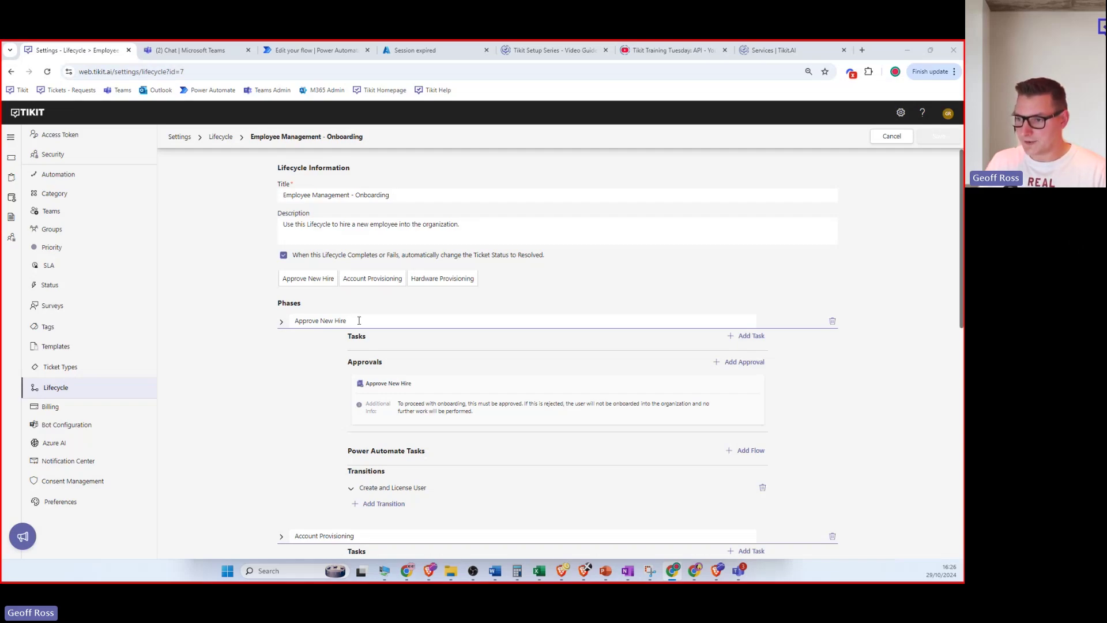
# Create a Power Automate task named 'Create a thing using PowerAutomate' in Approve New Hire.
pyautogui.moveTo(712, 410)
pyautogui.scroll(-1, 635, 395)
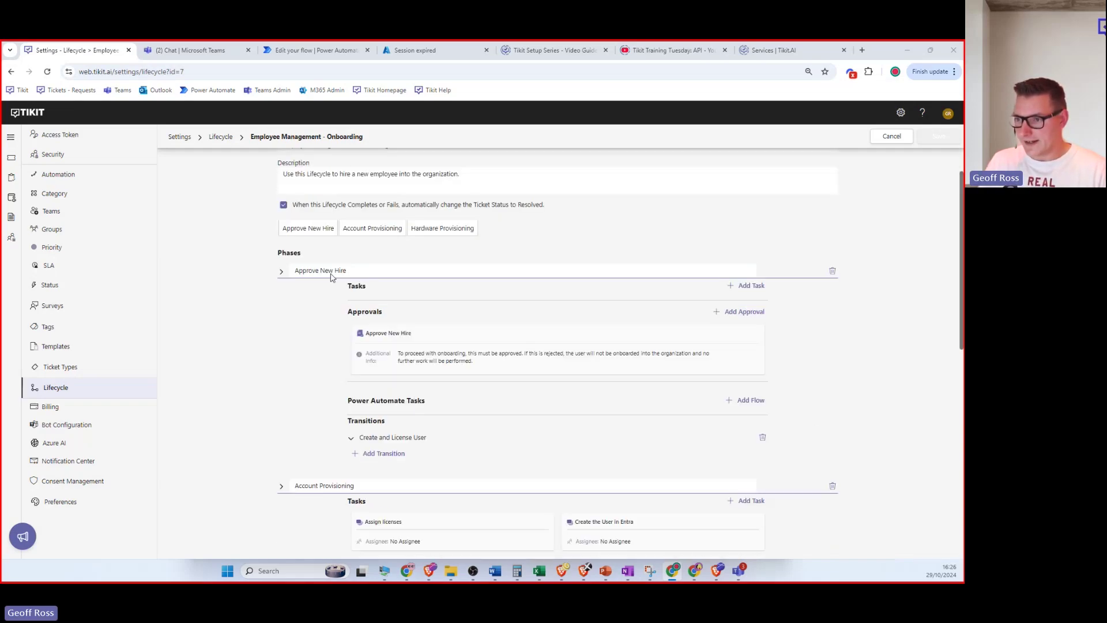
pyautogui.click(747, 402)
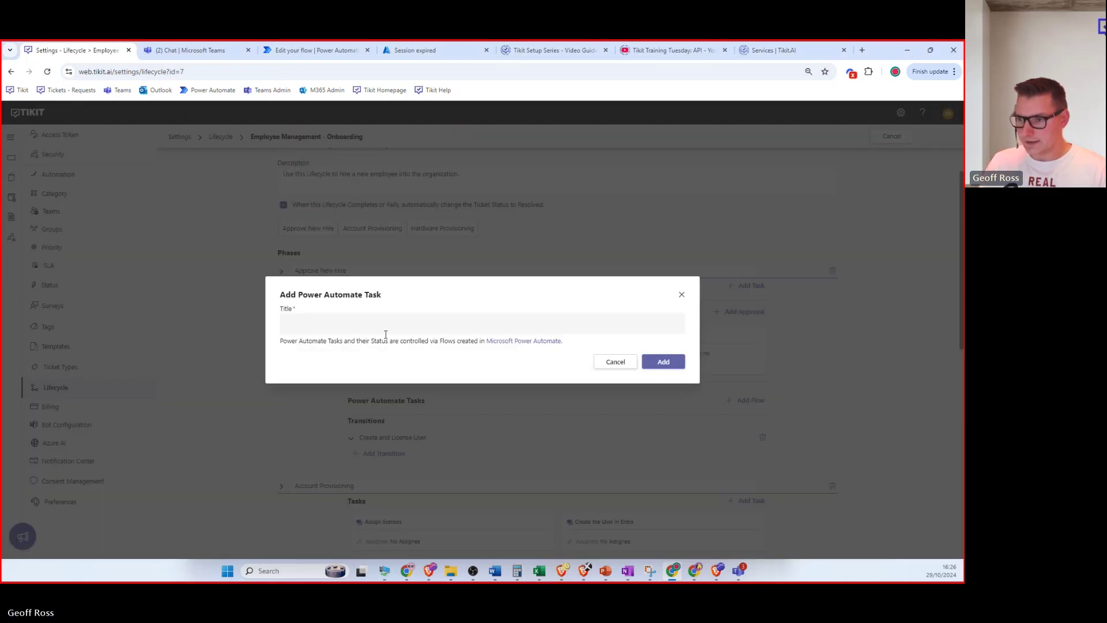
pyautogui.click(347, 324)
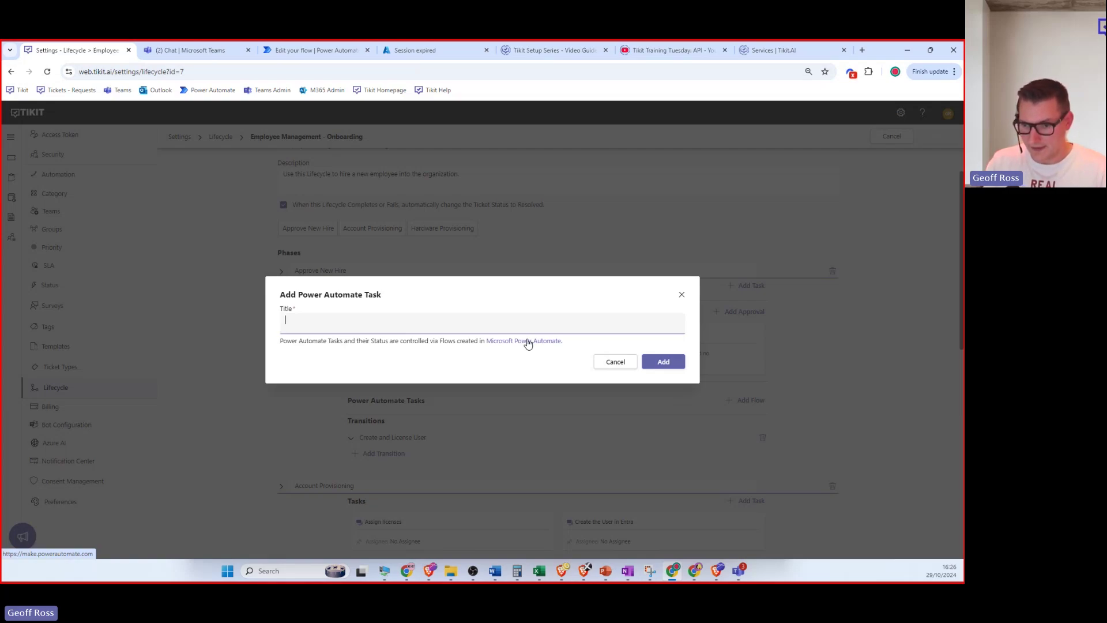
pyautogui.click(331, 324)
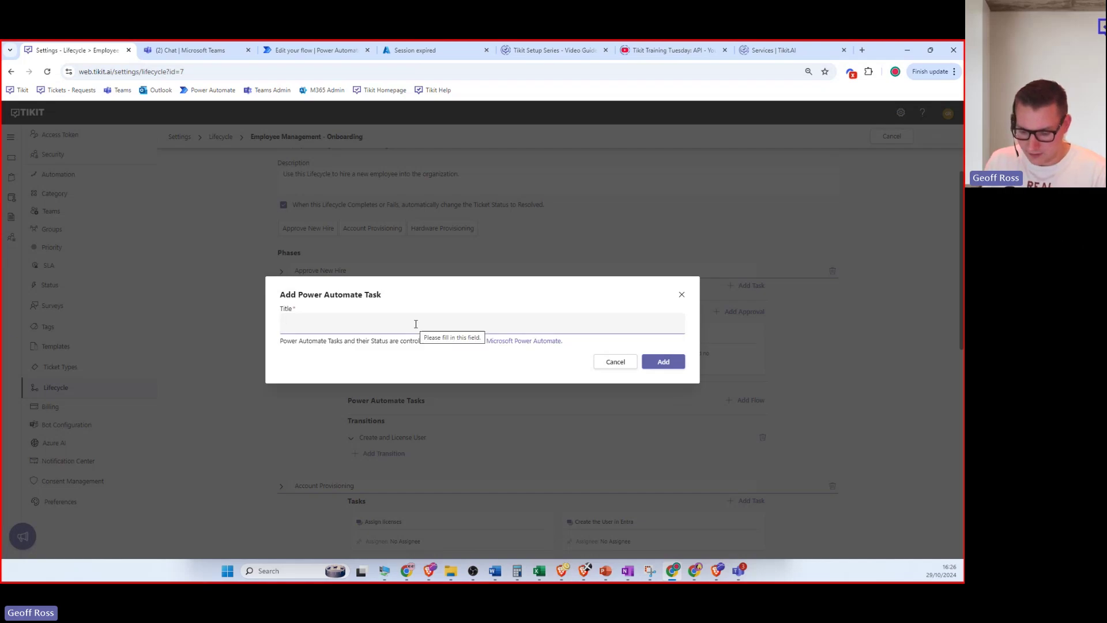
pyautogui.write('Create a thing ')
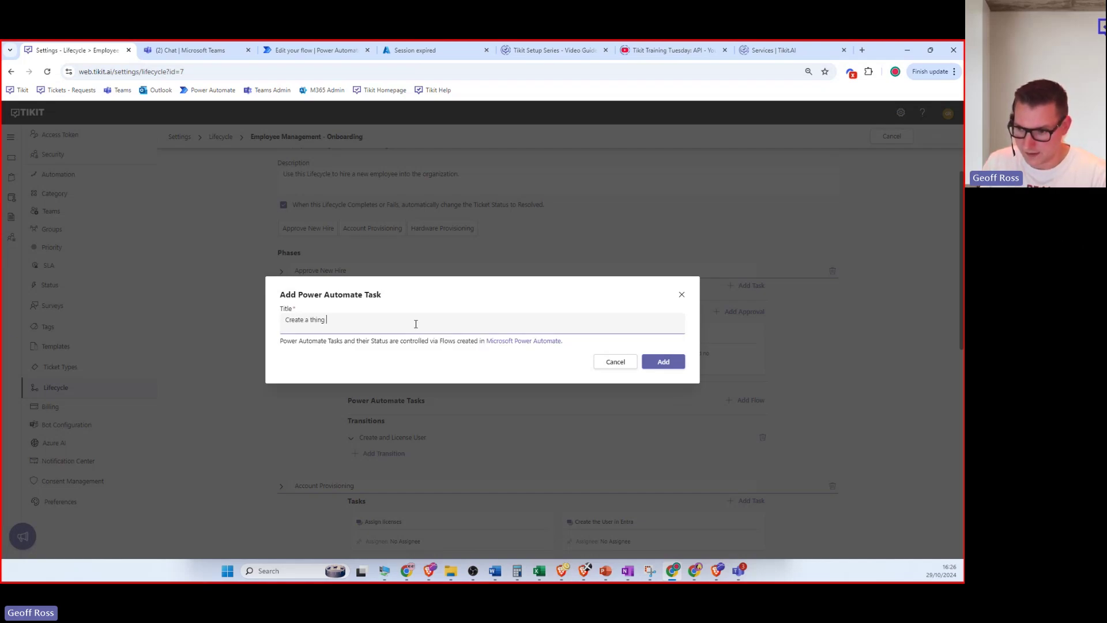
pyautogui.write('using PowerAutomate')
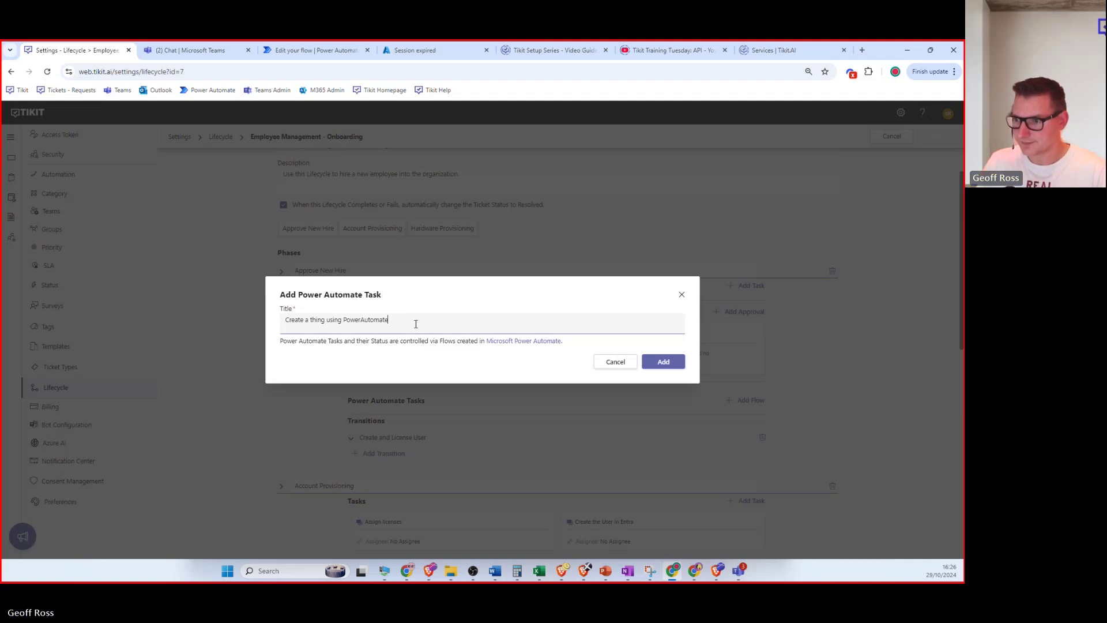
pyautogui.click(663, 362)
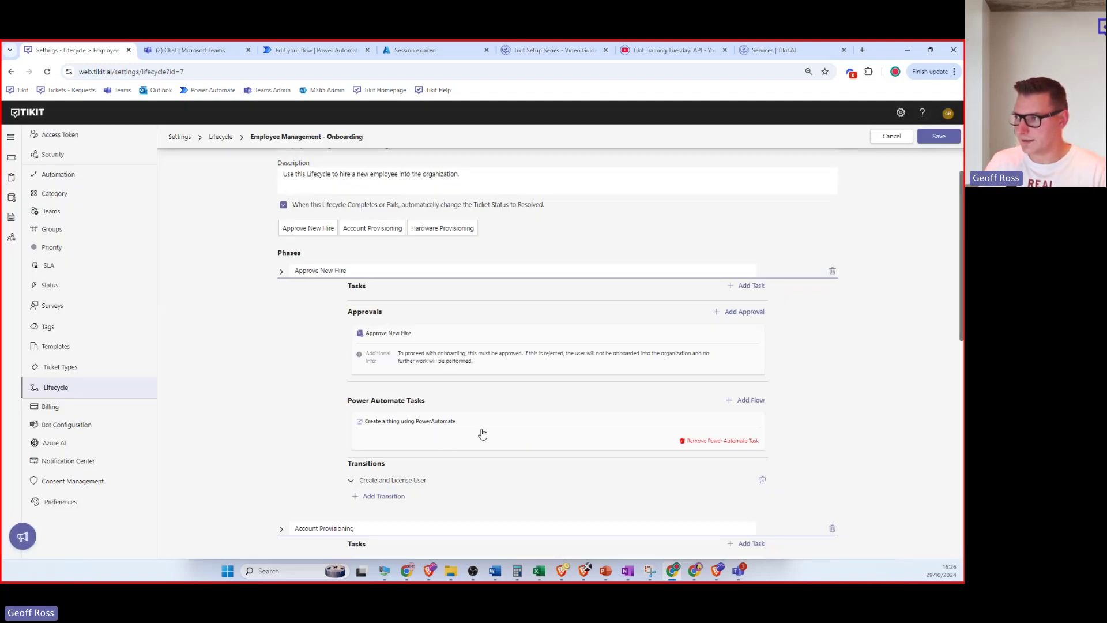
# Save the lifecycle, then start the flow with Tikit's 'When a Lifecycle PA Task Becomes Active' trigger.
pyautogui.click(939, 136)
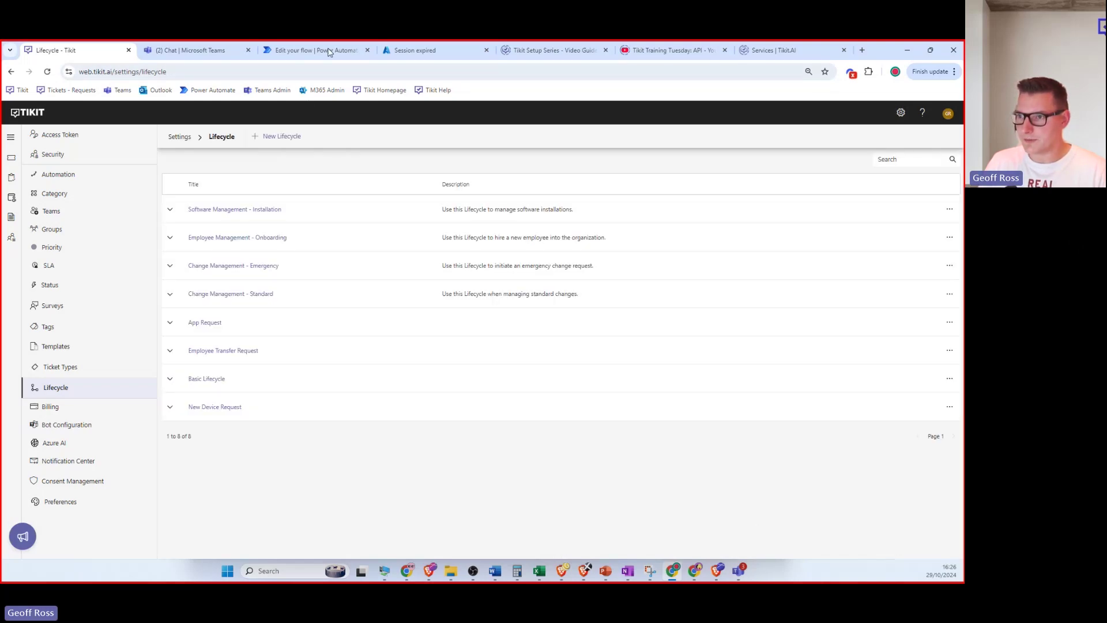
pyautogui.click(307, 51)
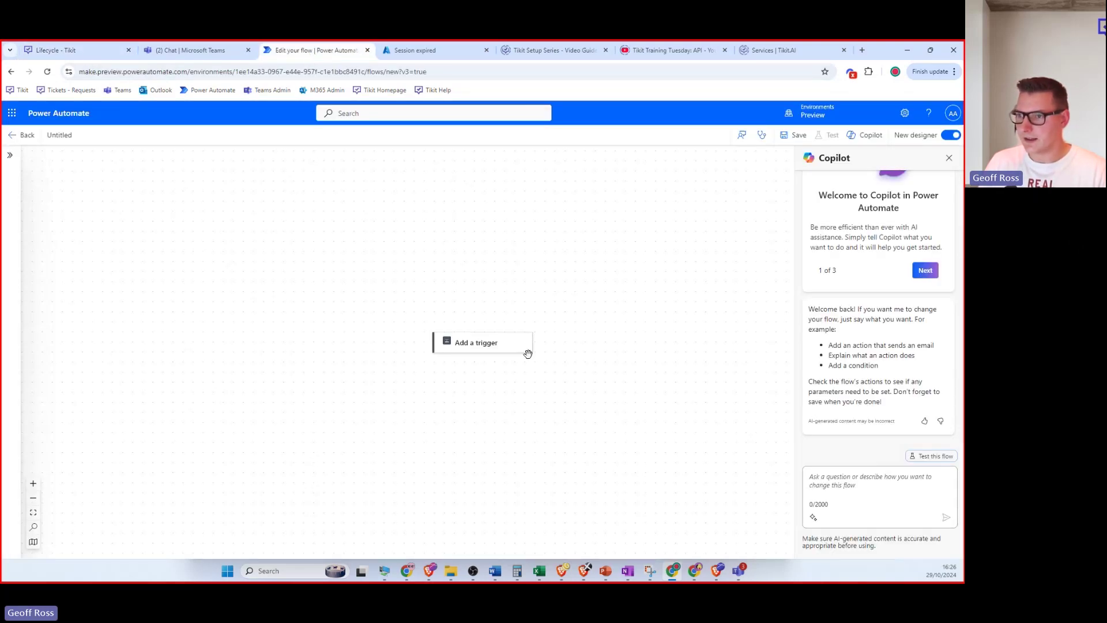
pyautogui.click(474, 343)
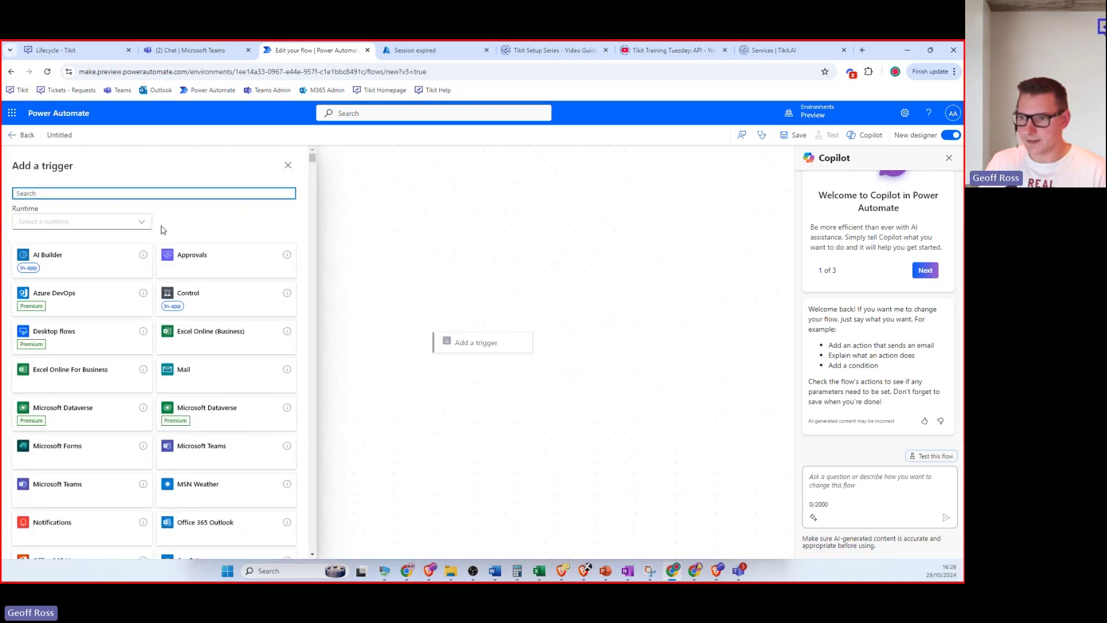
pyautogui.write('tikit')
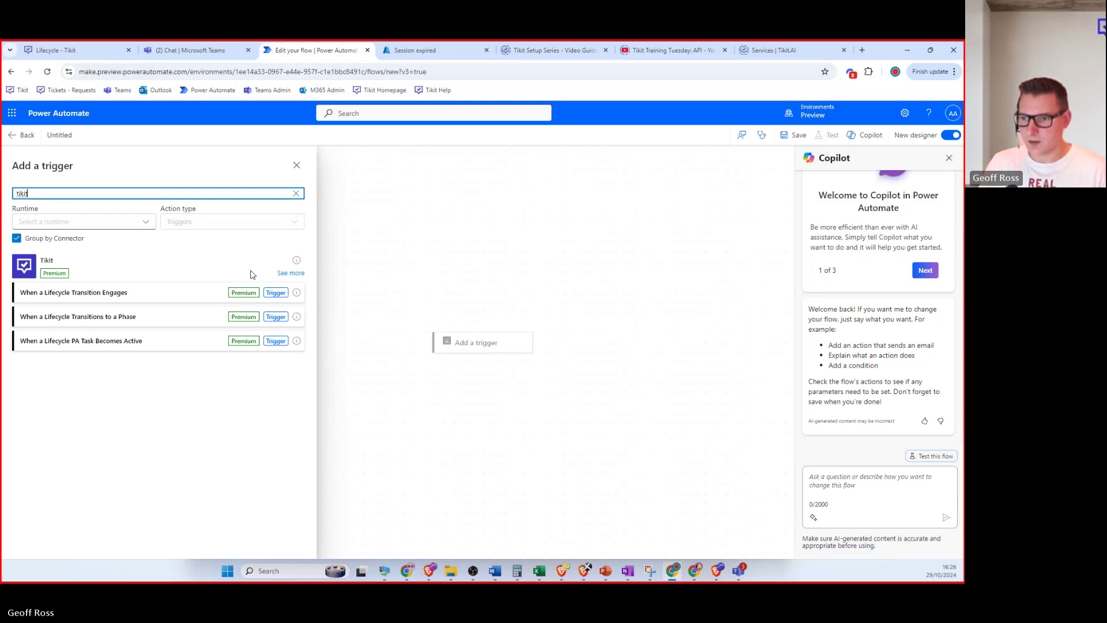
pyautogui.click(287, 274)
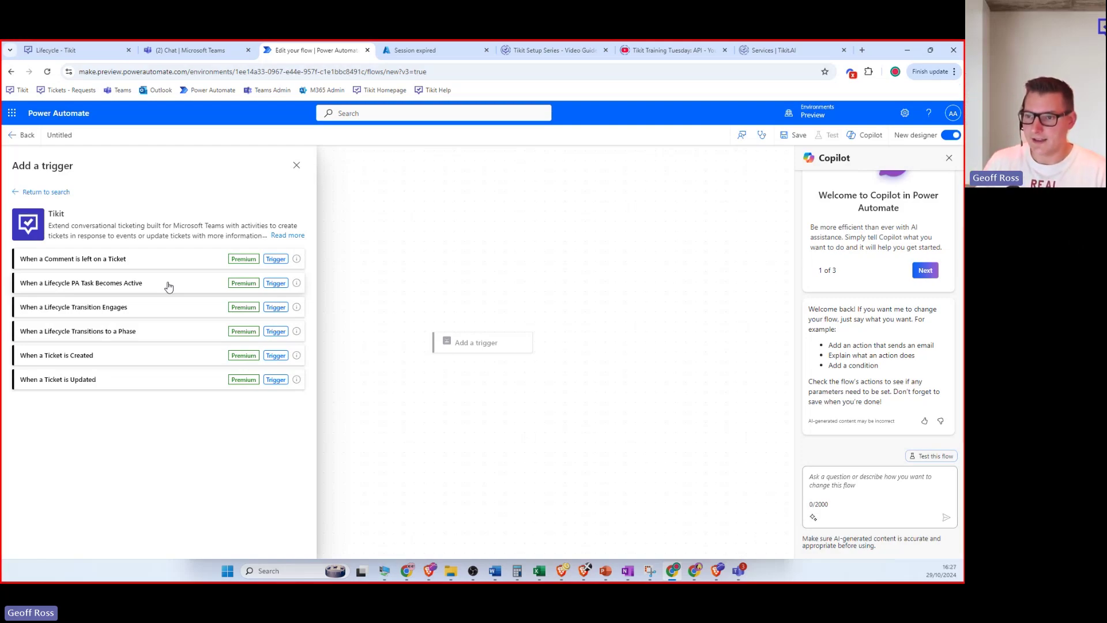
pyautogui.click(168, 287)
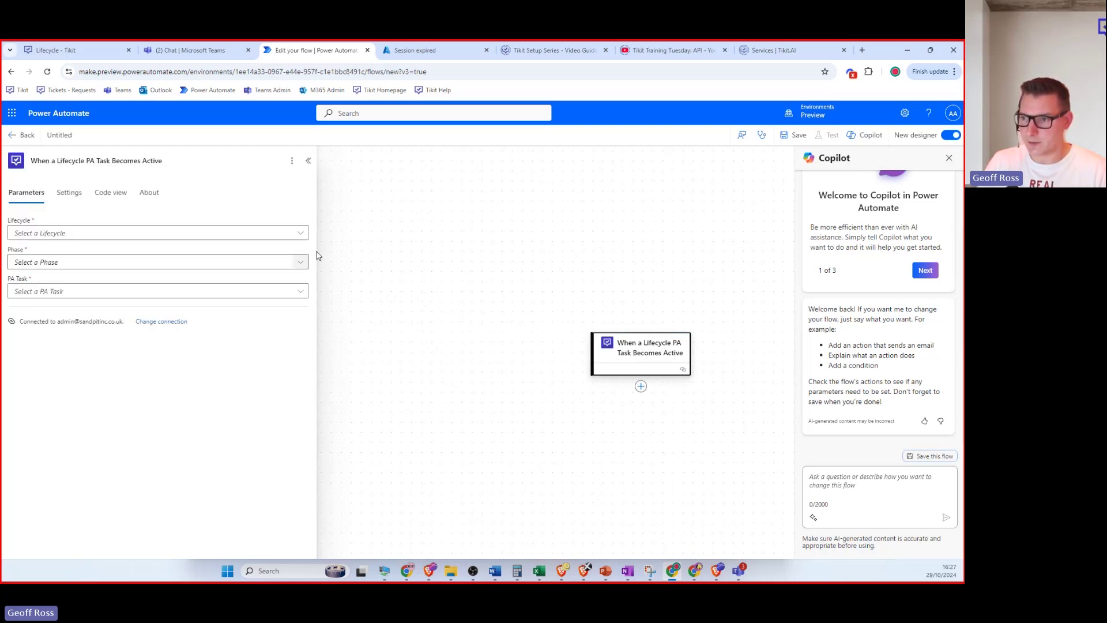
# Set the trigger to Employee Management - Onboarding, Approve New Hire, and 'Create a thing using PowerAutomate'.
pyautogui.click(301, 235)
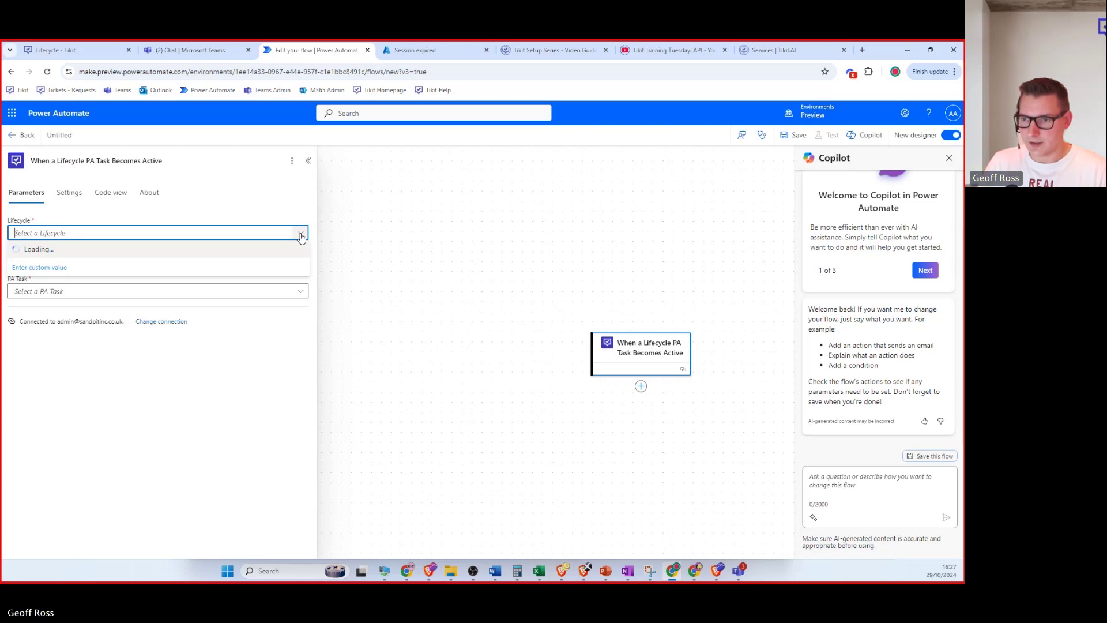
pyautogui.write('onb')
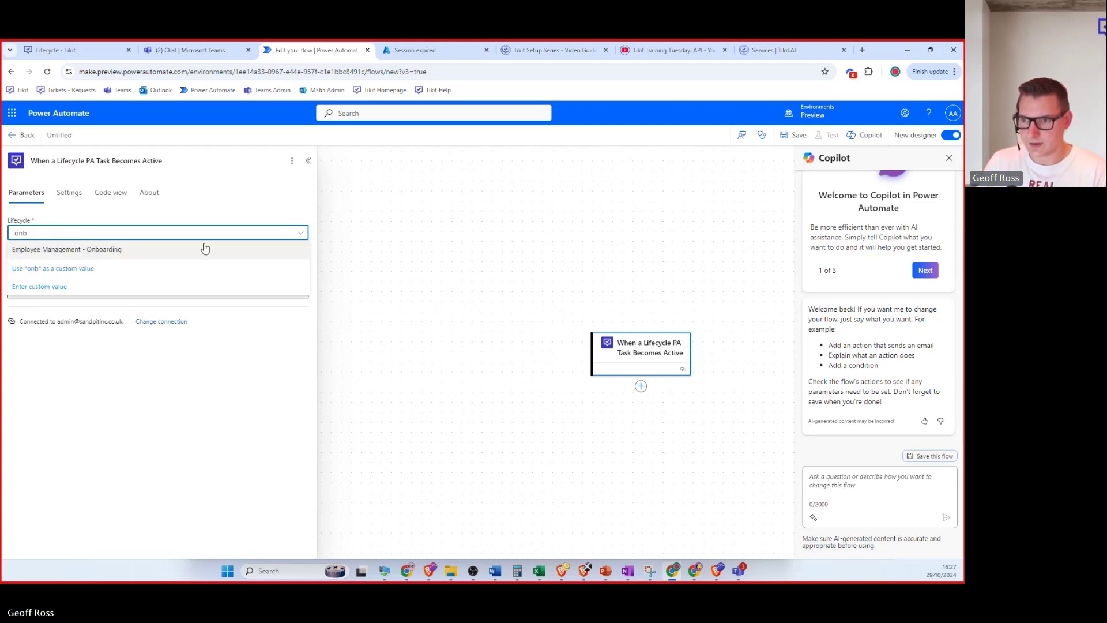
pyautogui.click(205, 247)
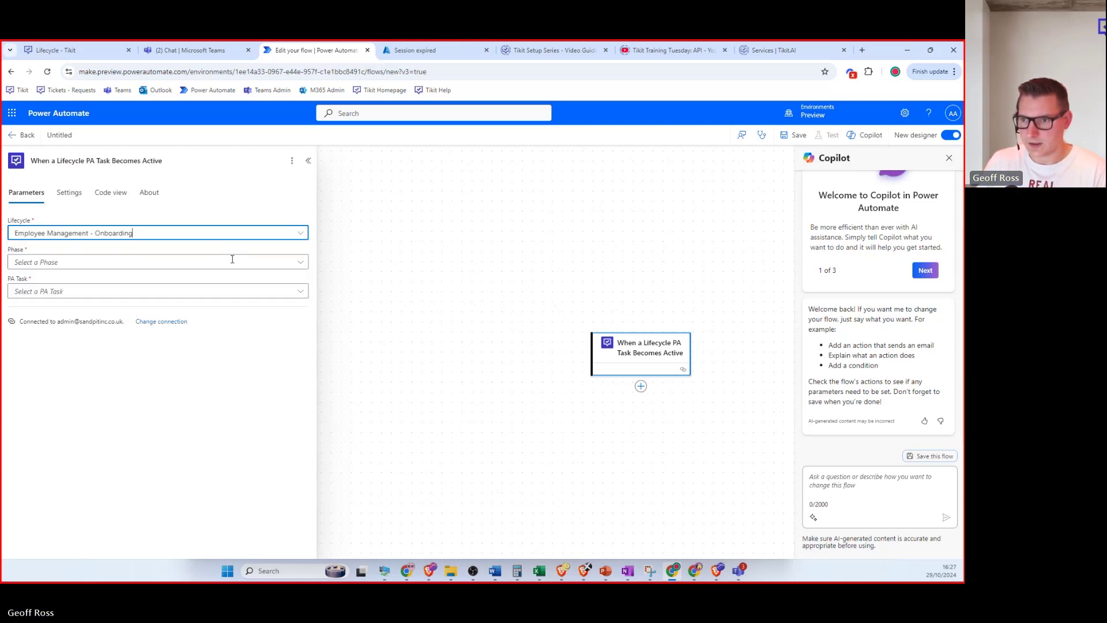
pyautogui.click(300, 262)
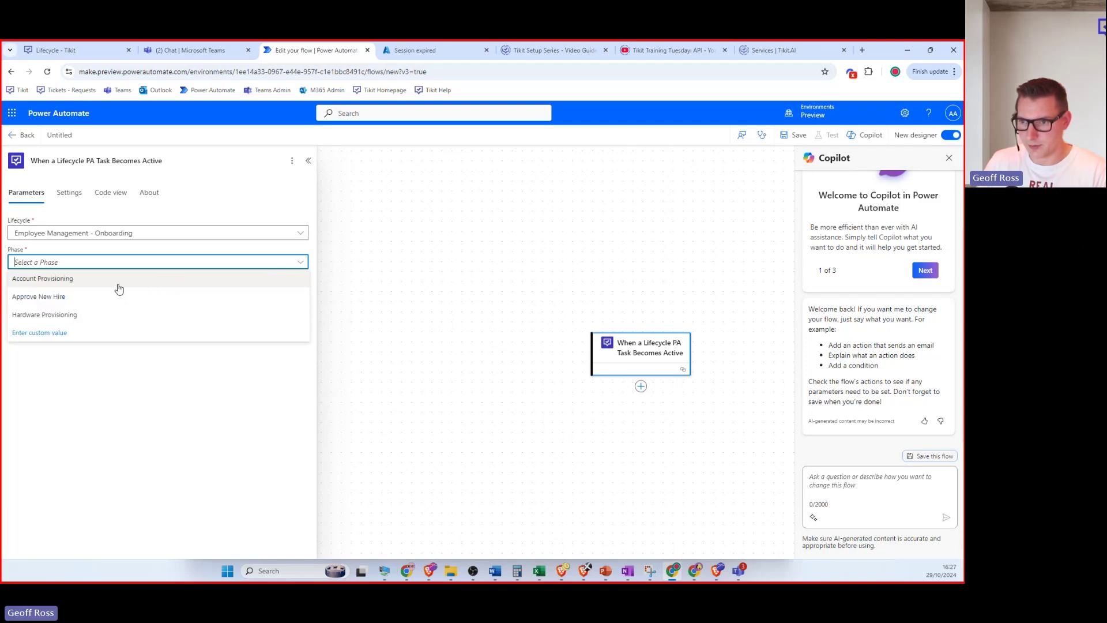
pyautogui.click(98, 296)
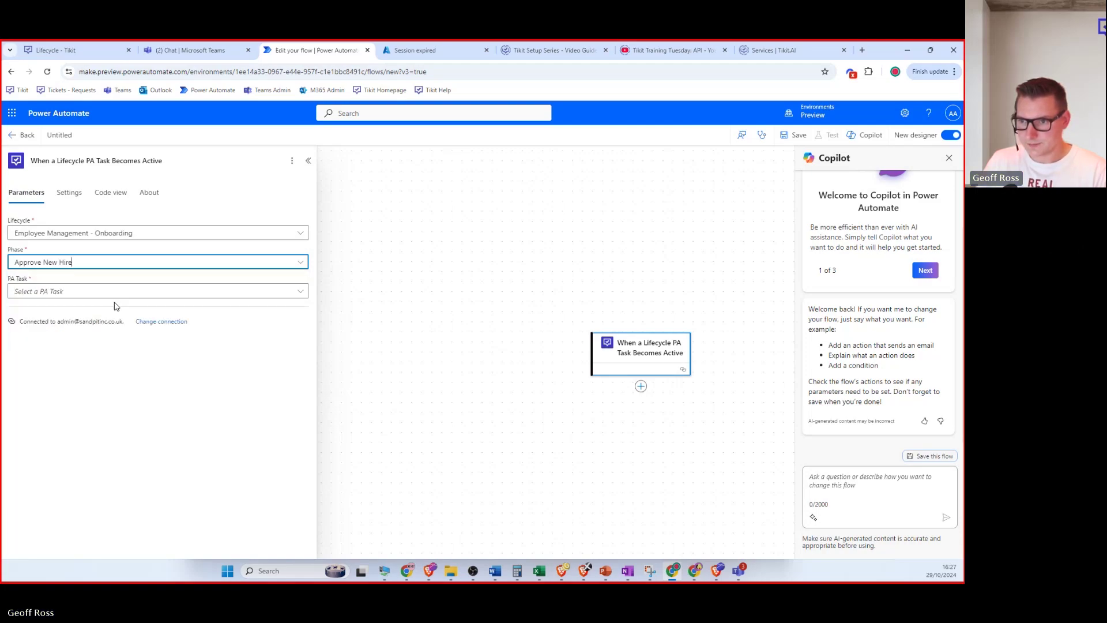
pyautogui.click(301, 293)
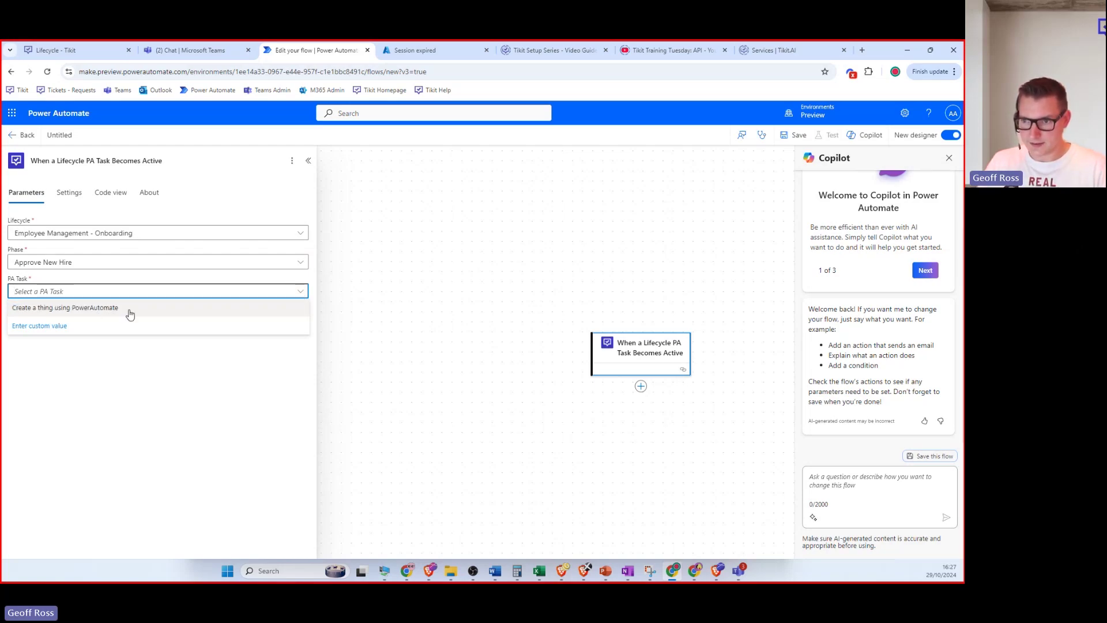
pyautogui.click(81, 314)
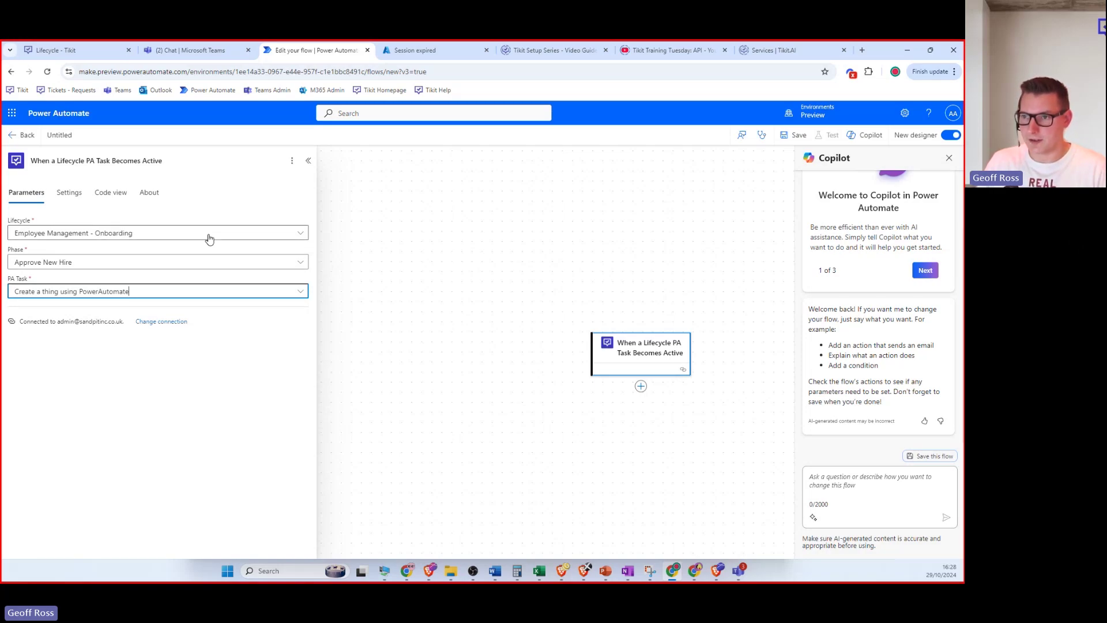
# Check the IT Support Tier 1 channel in Teams, then return to Tikit's eight-lifecycle settings list.
pyautogui.click(67, 54)
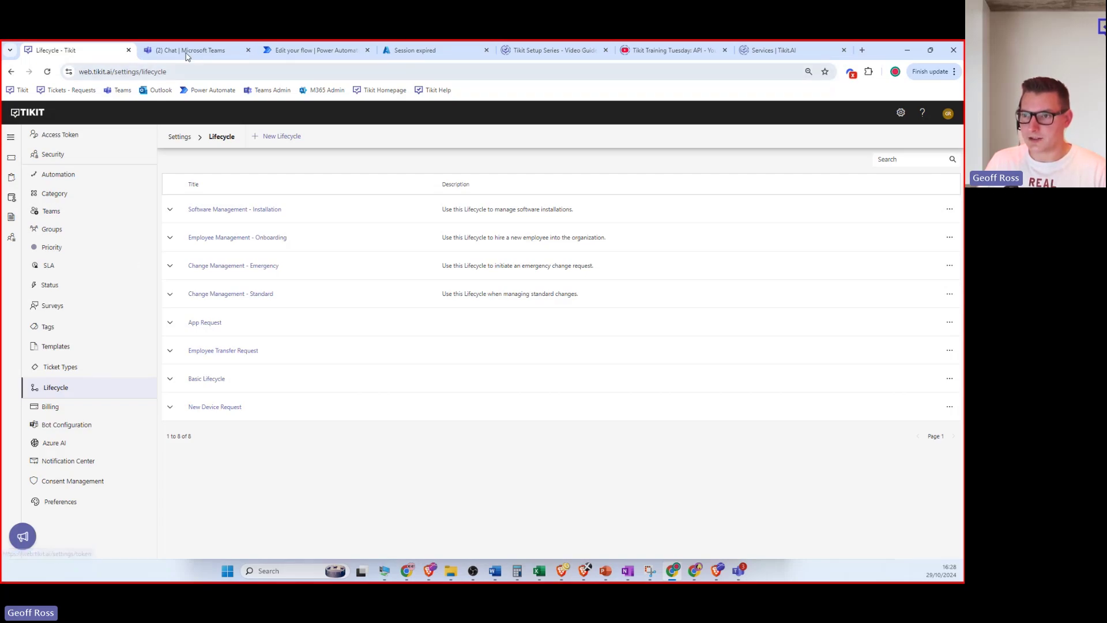
pyautogui.click(203, 52)
pyautogui.click(15, 201)
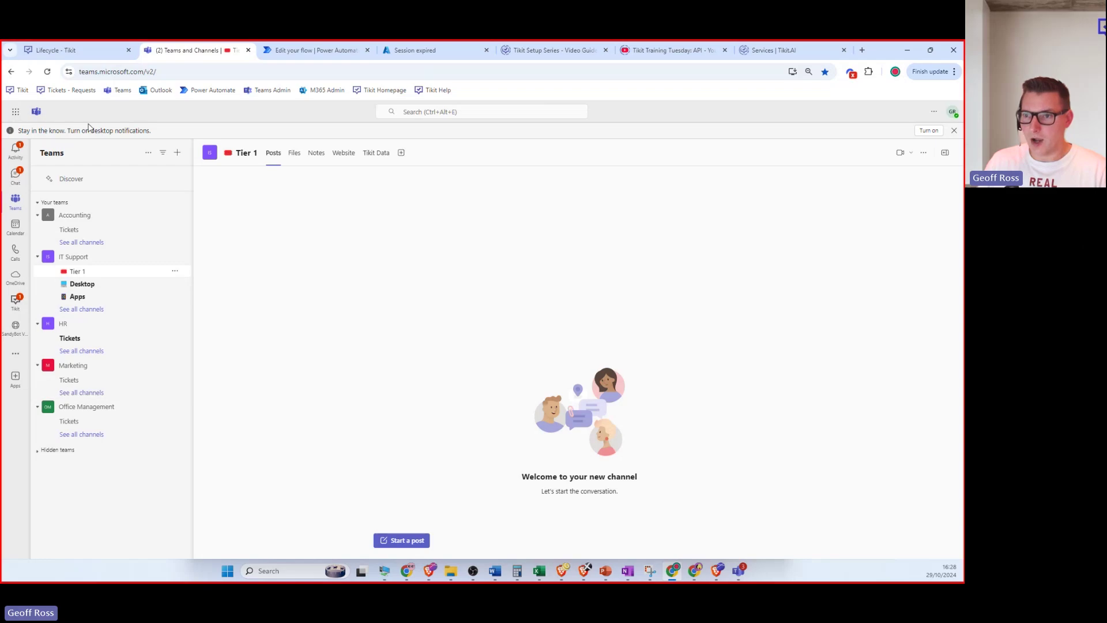
pyautogui.click(55, 50)
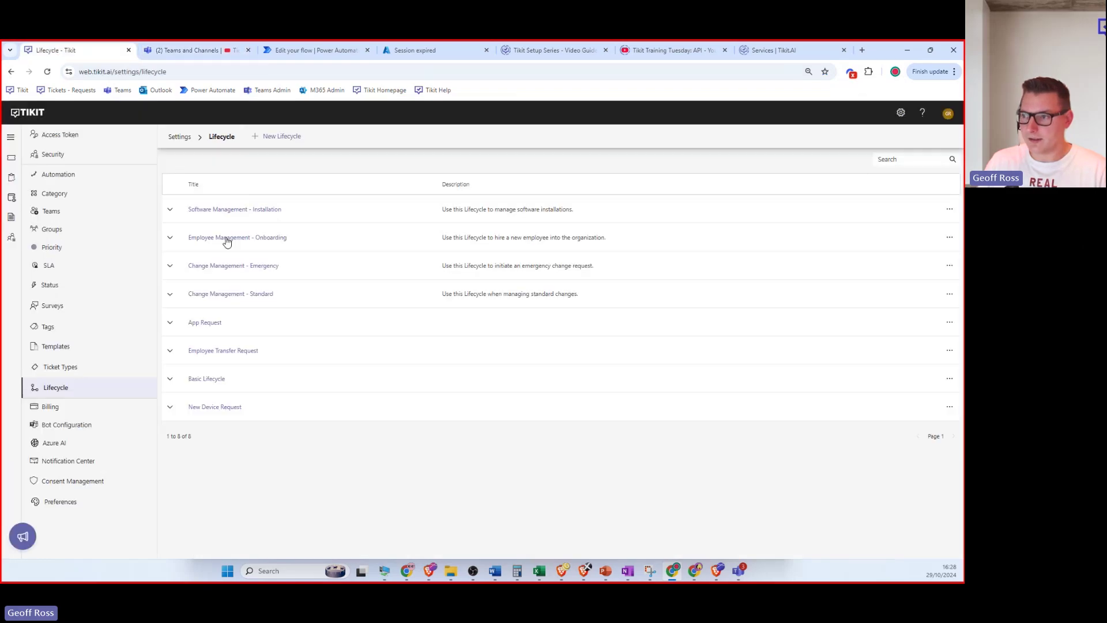
# Show Tikit's Teams settings with Accounting, HR, IT, Marketing and Office Management.
pyautogui.click(900, 113)
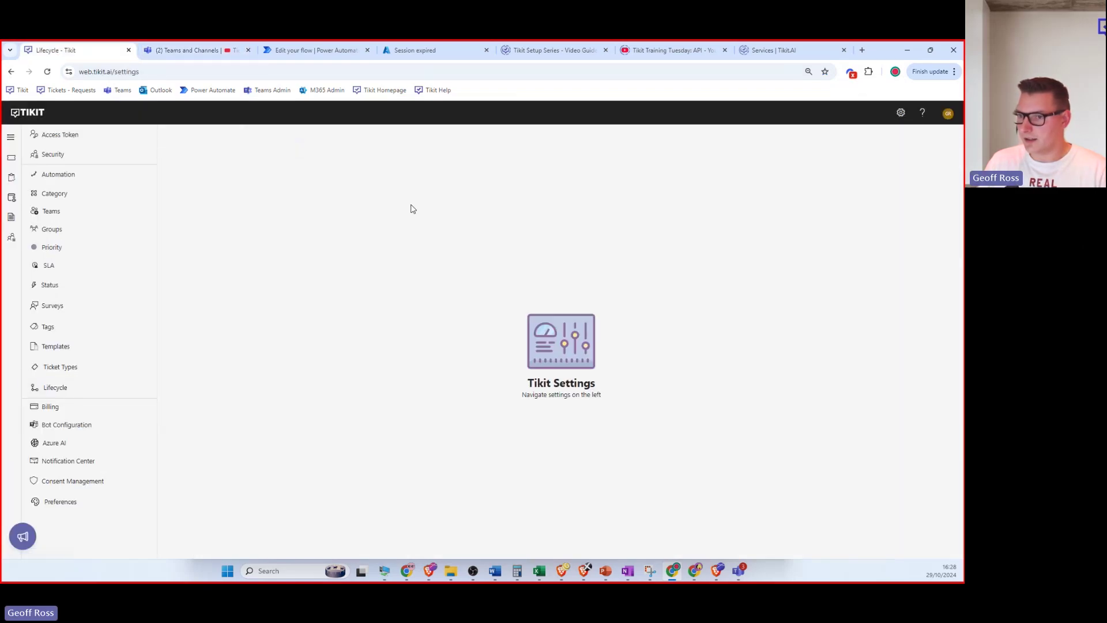
pyautogui.click(51, 212)
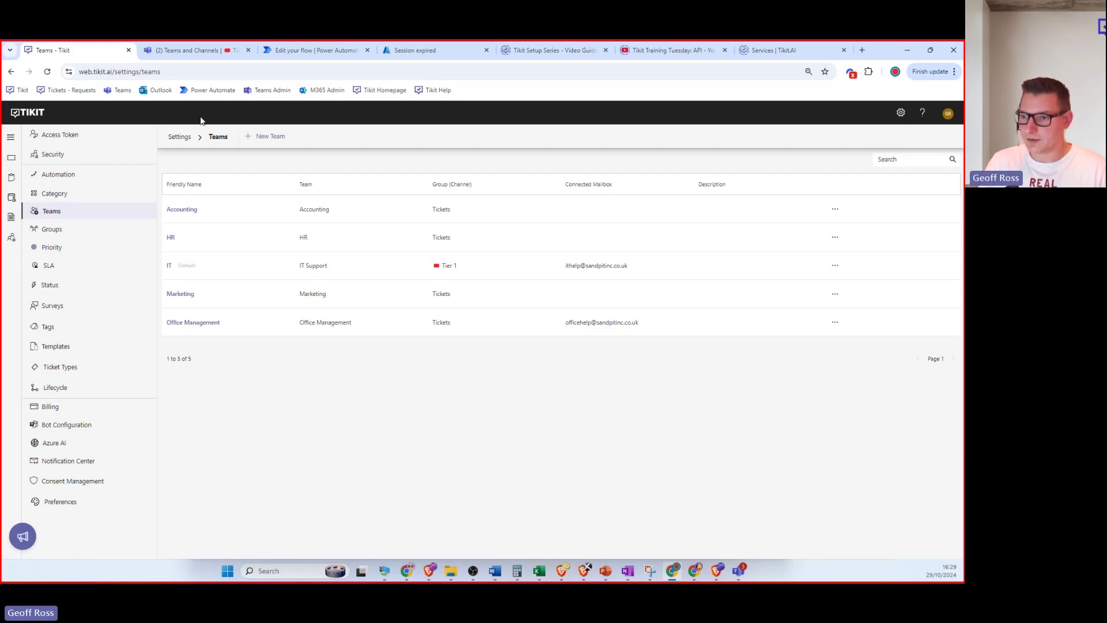
# Send 'I need a new chair' to the SandyBot Virtual Agent in Teams.
pyautogui.click(192, 53)
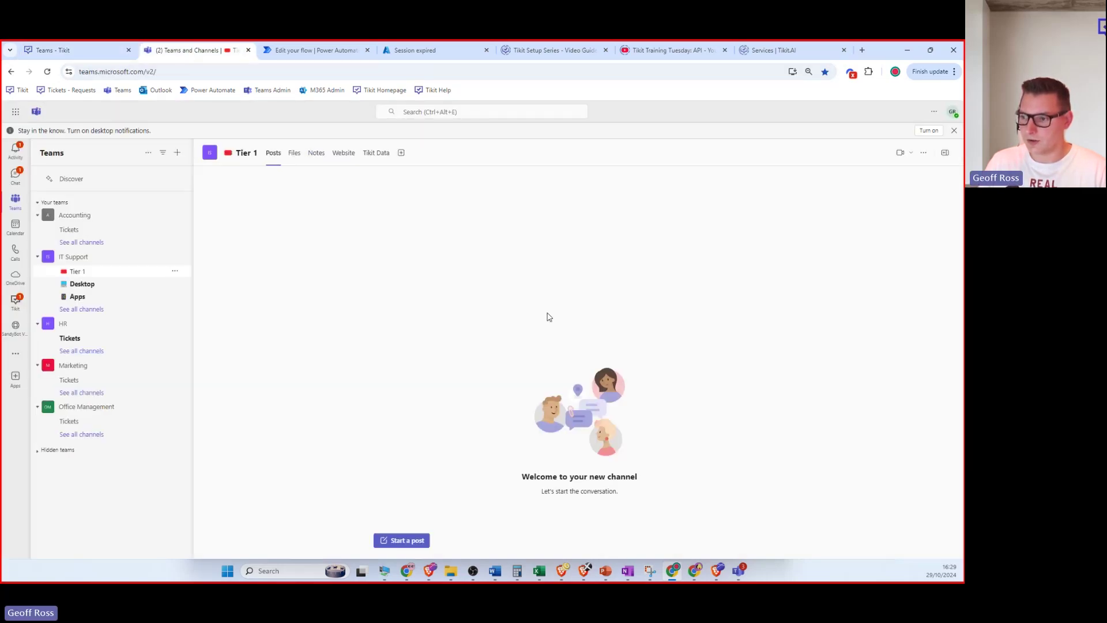
pyautogui.click(15, 326)
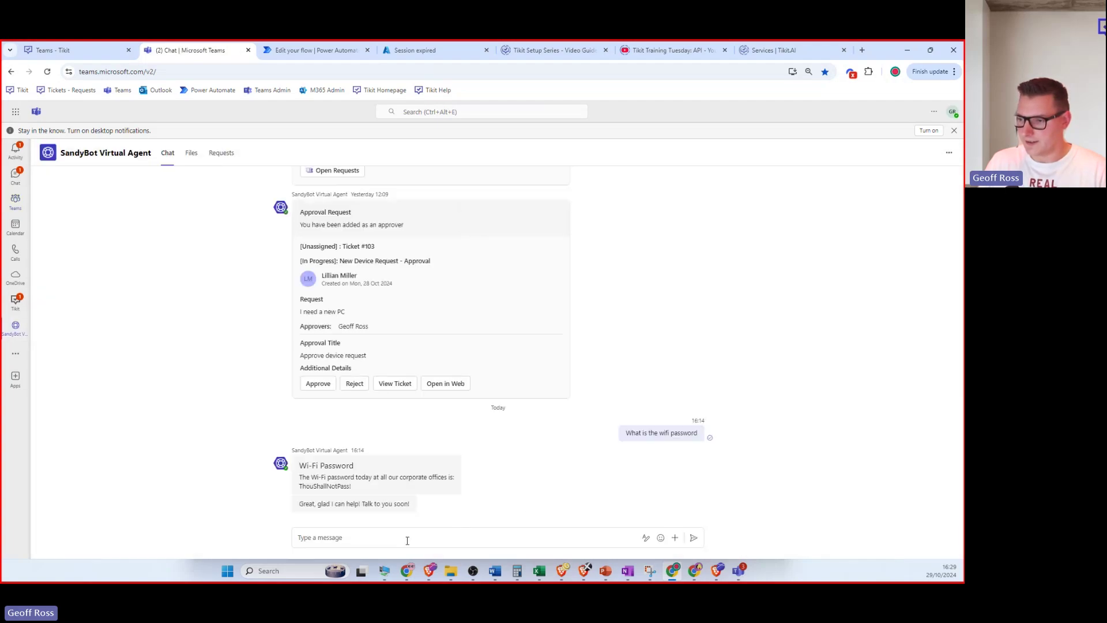
pyautogui.click(424, 537)
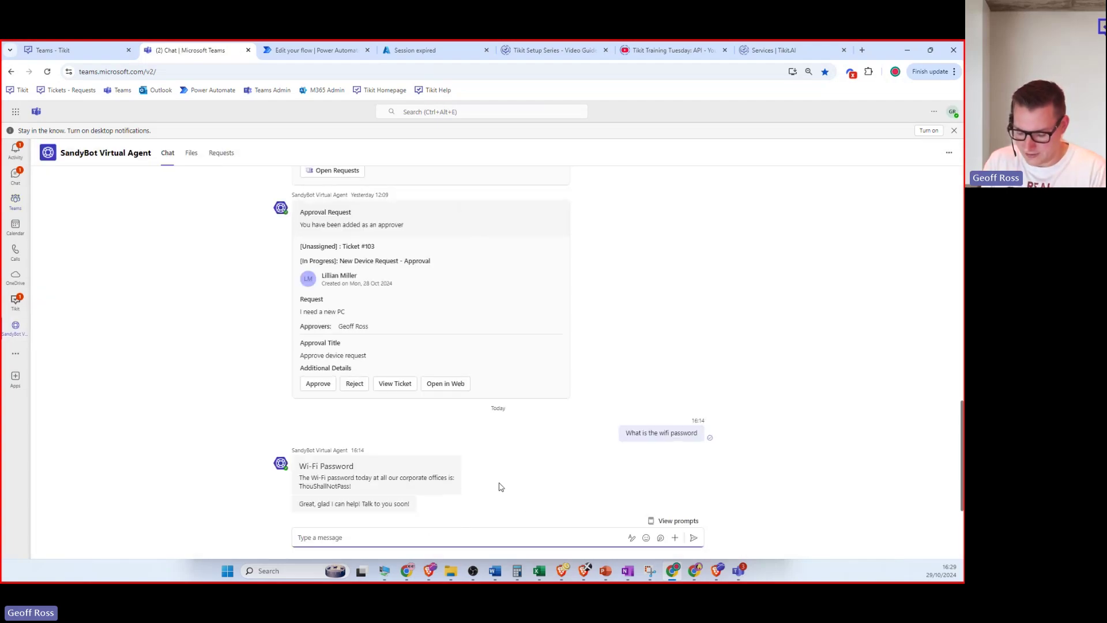
pyautogui.write('I need')
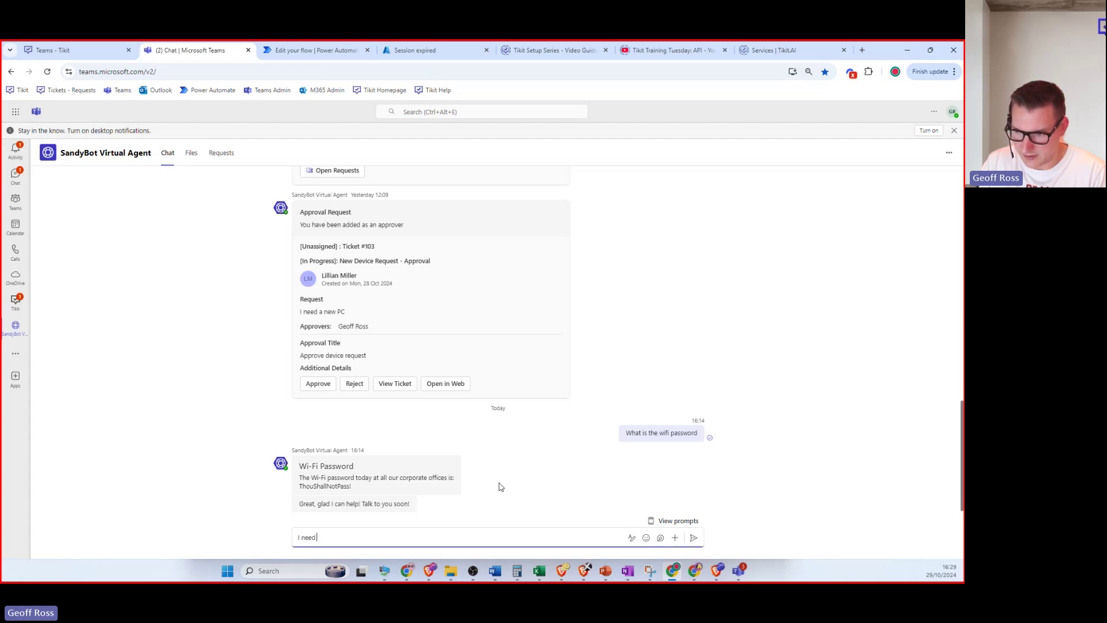
pyautogui.write(' a new chair')
pyautogui.press('Return')
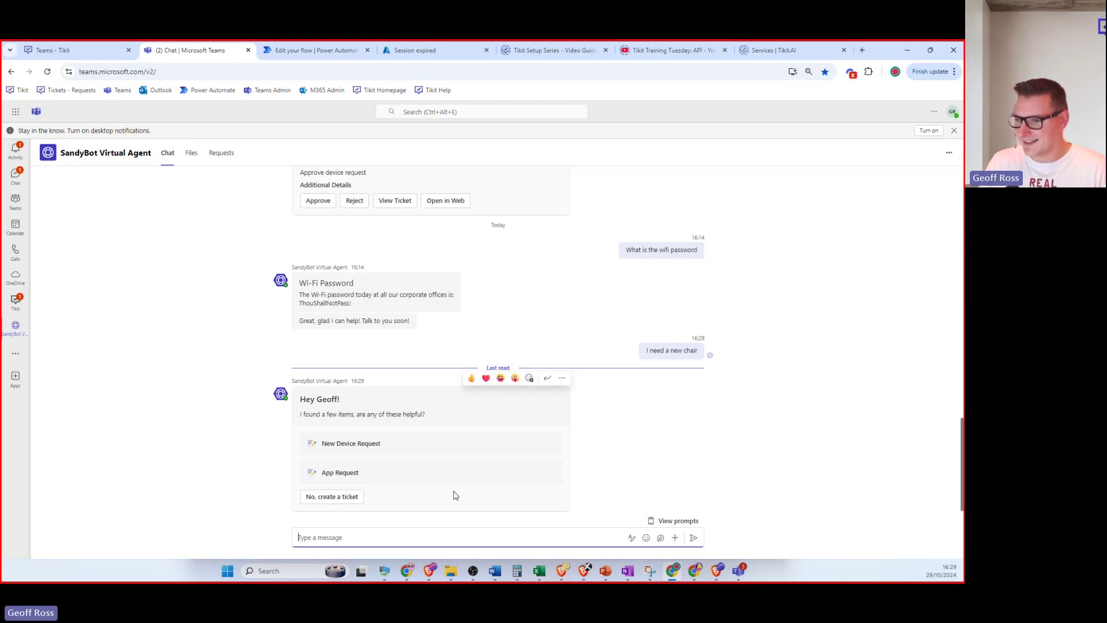
# Create a ticket for the chair request and route it to Office Management.
pyautogui.click(322, 498)
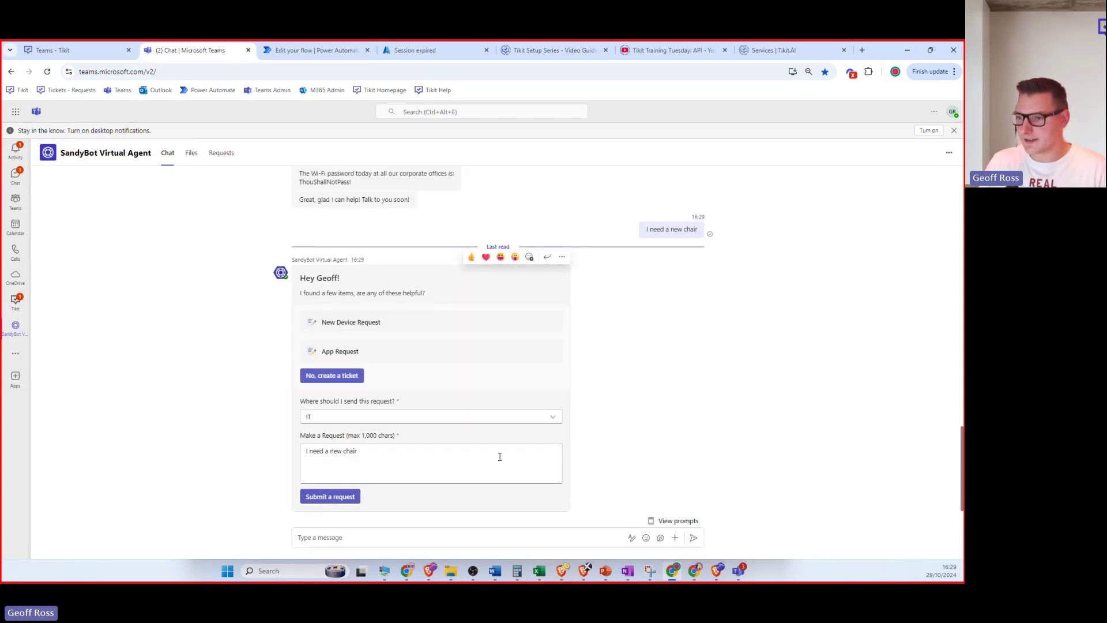
pyautogui.tripleClick(329, 404)
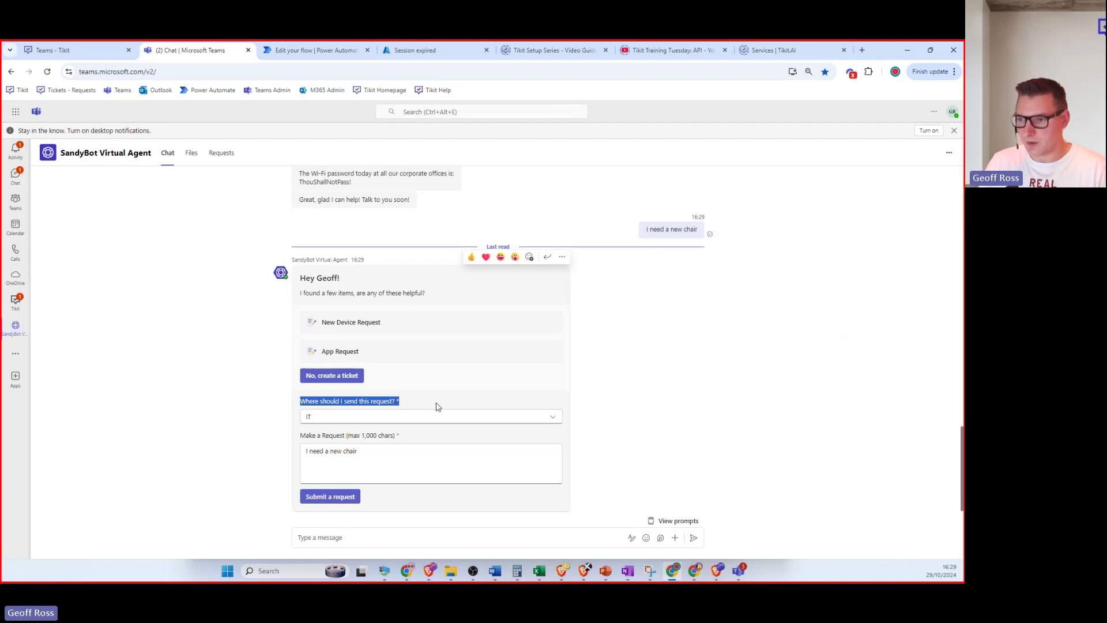
pyautogui.click(442, 416)
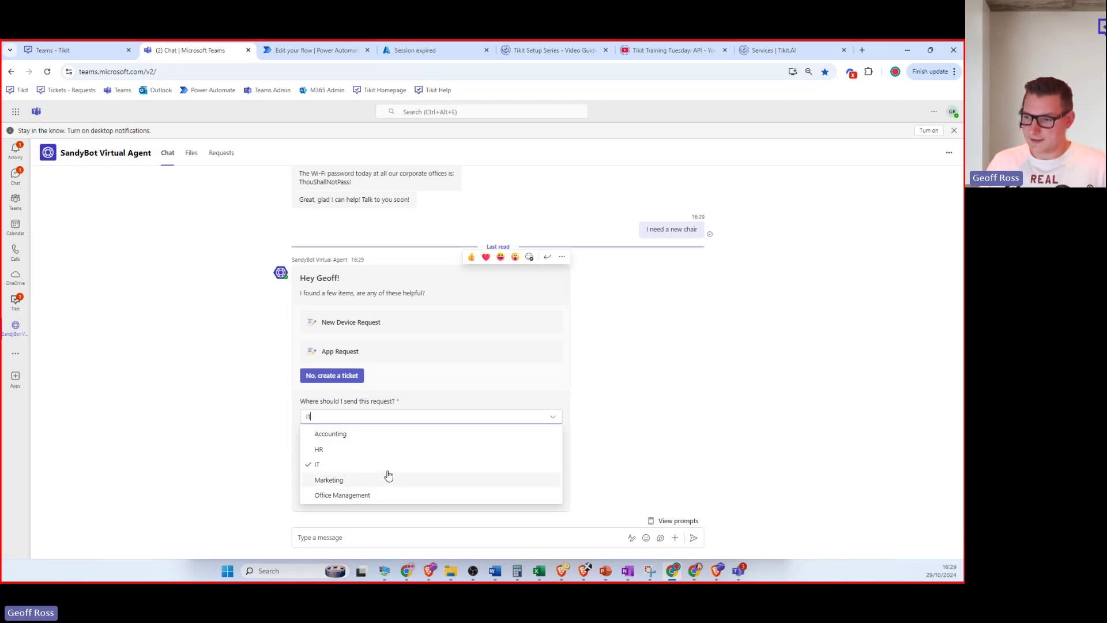
pyautogui.click(357, 497)
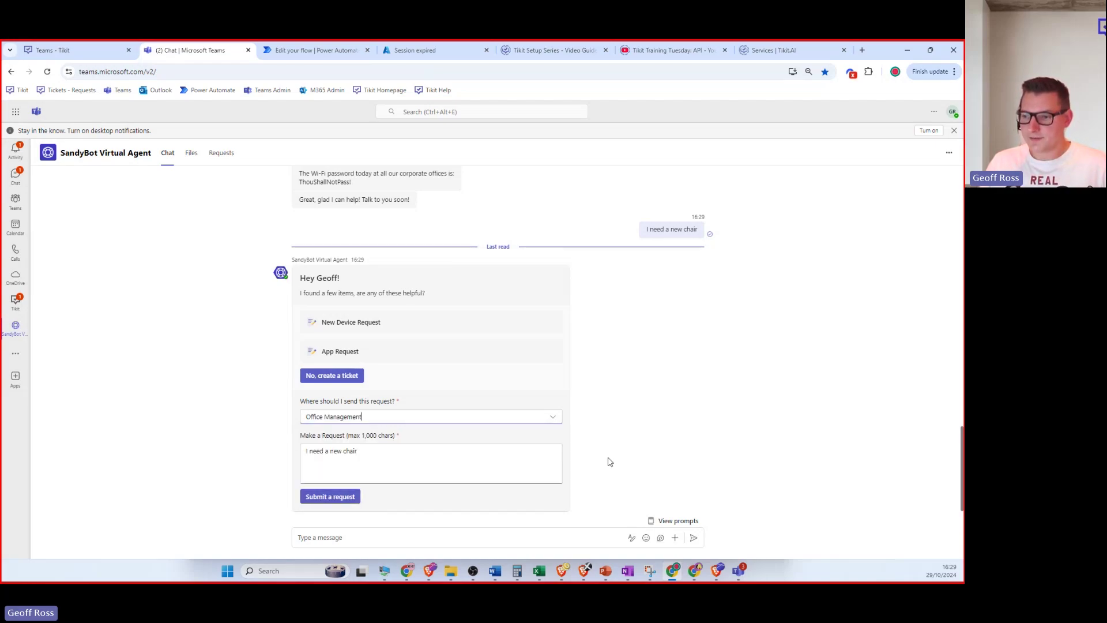